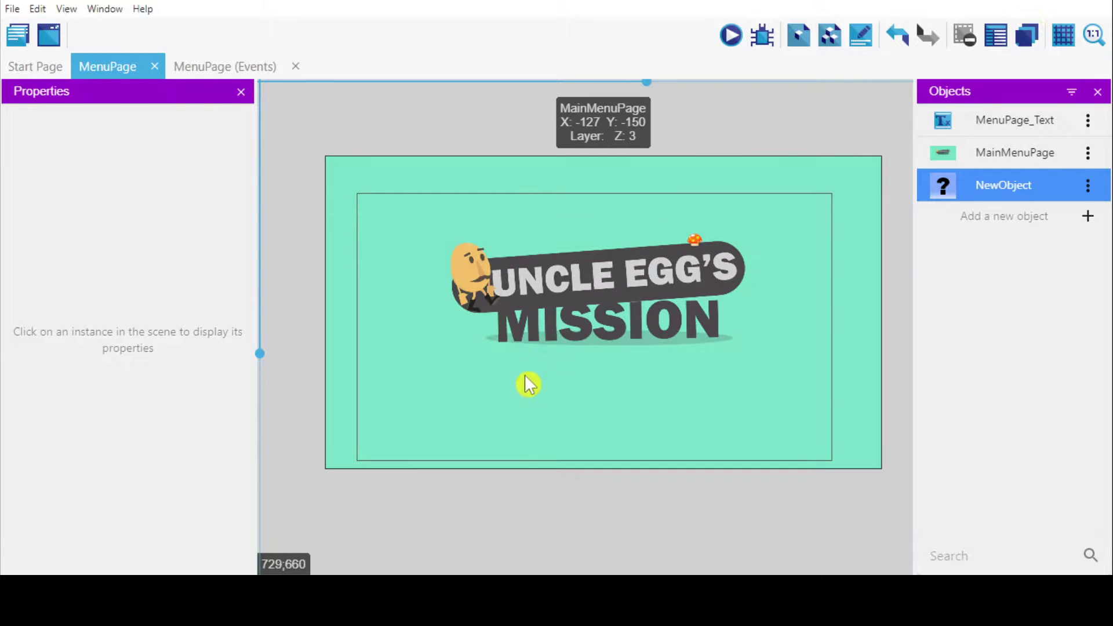
Switch from GDevelop to the File Explorer Buttons folder of Play and Quit images
key(alt+Tab)
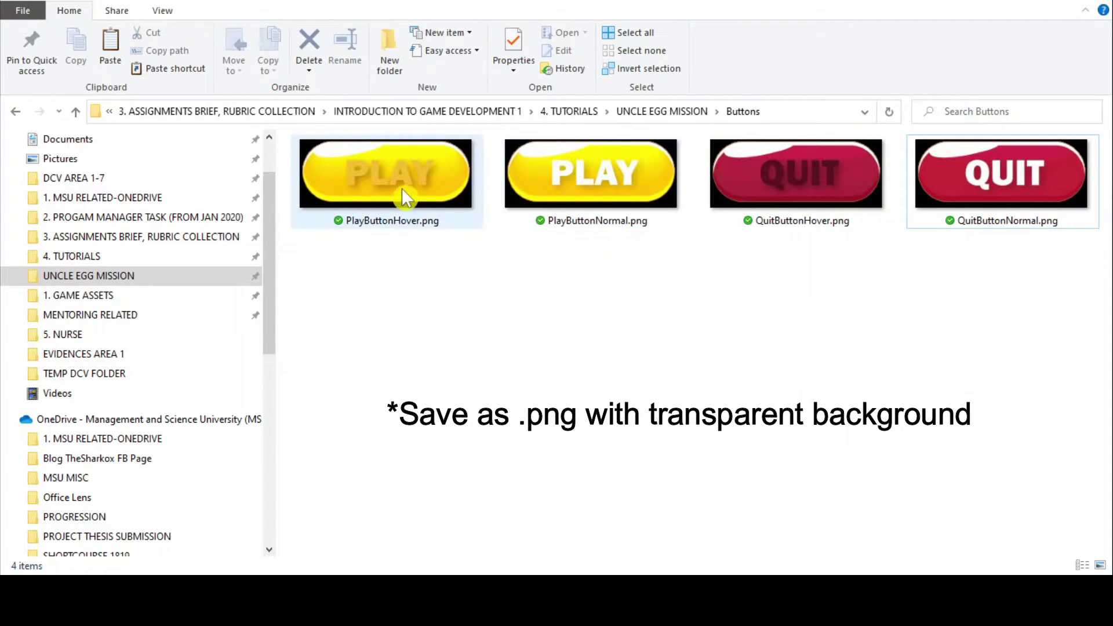
Inspect PlayButtonNormal.png, then return to the GDevelop MenuPage scene editor
click(620, 195)
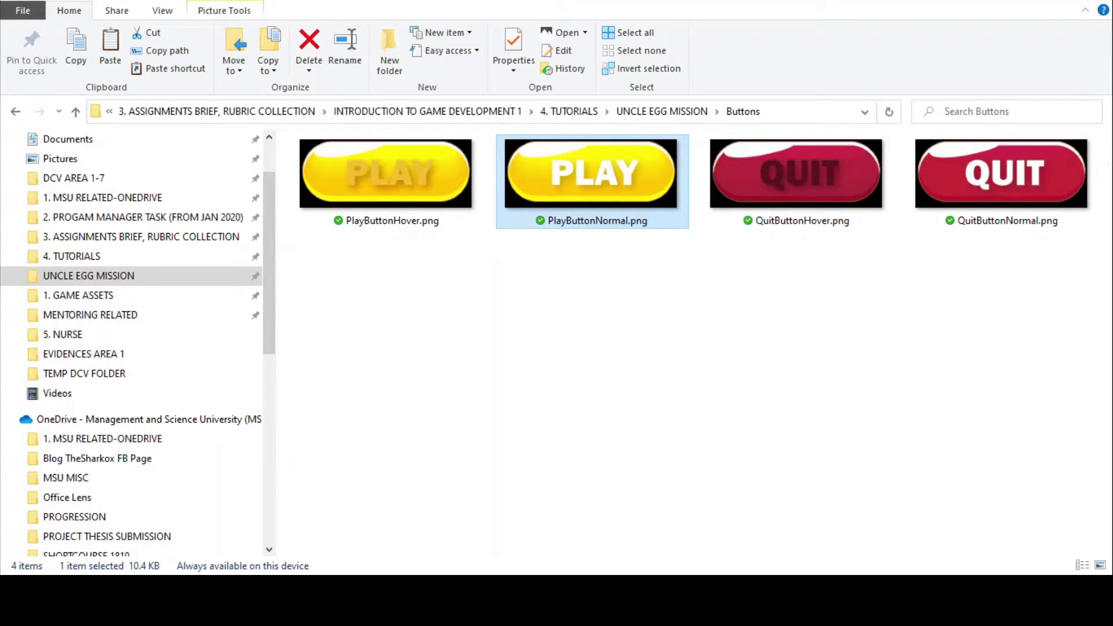
key(alt+Tab)
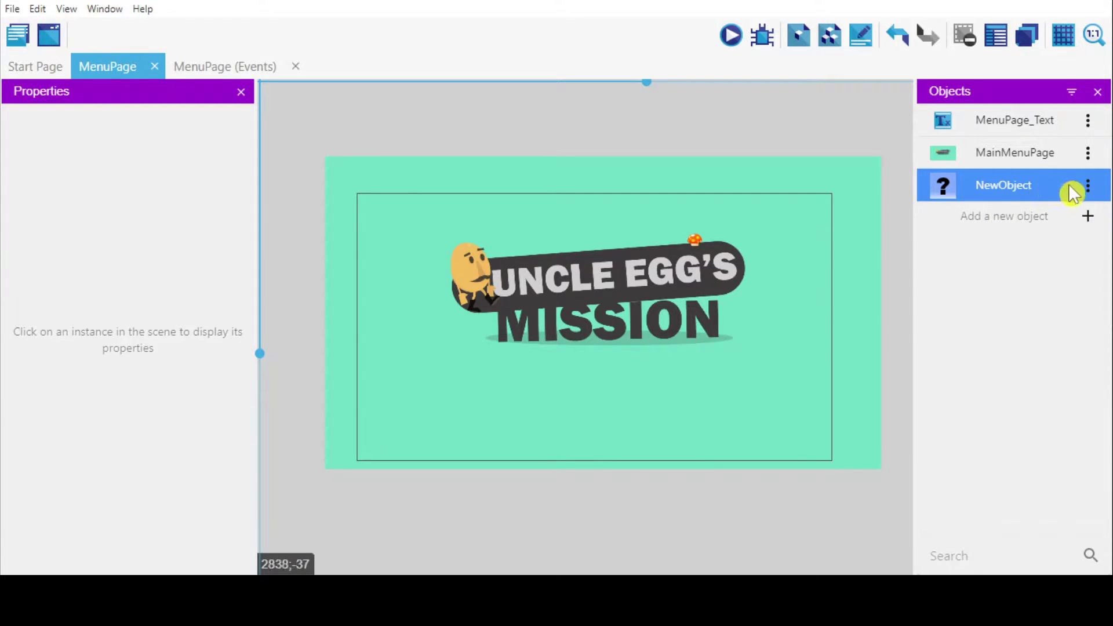
Check the stray NewObject's properties, then create a new Sprite object named PlayButton
click(1088, 185)
click(1024, 219)
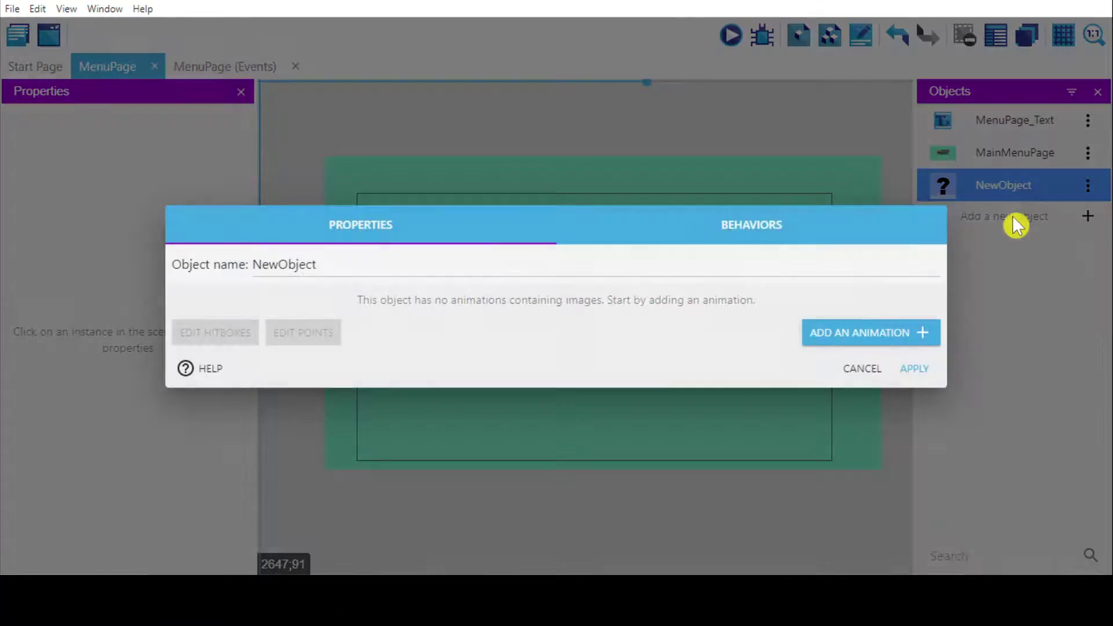
click(863, 368)
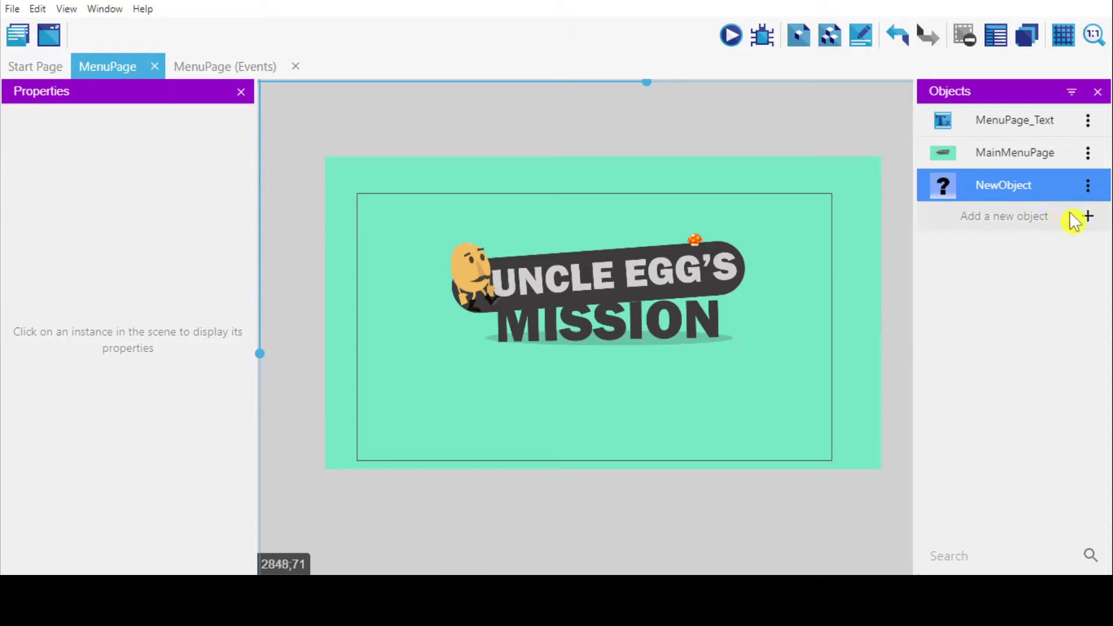
click(1087, 215)
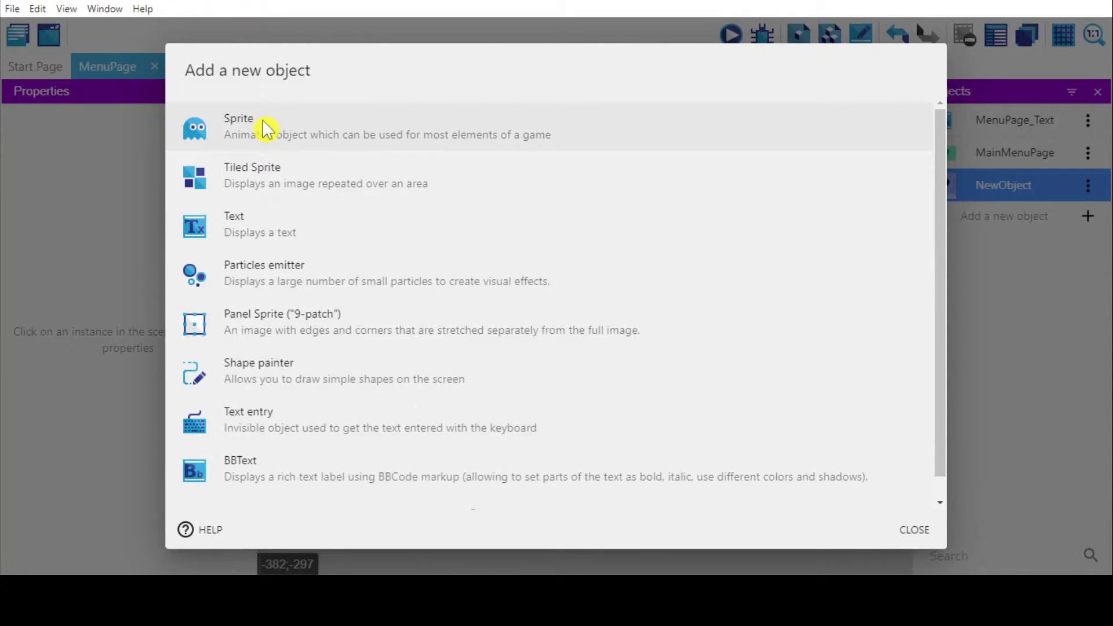
click(265, 128)
click(379, 265)
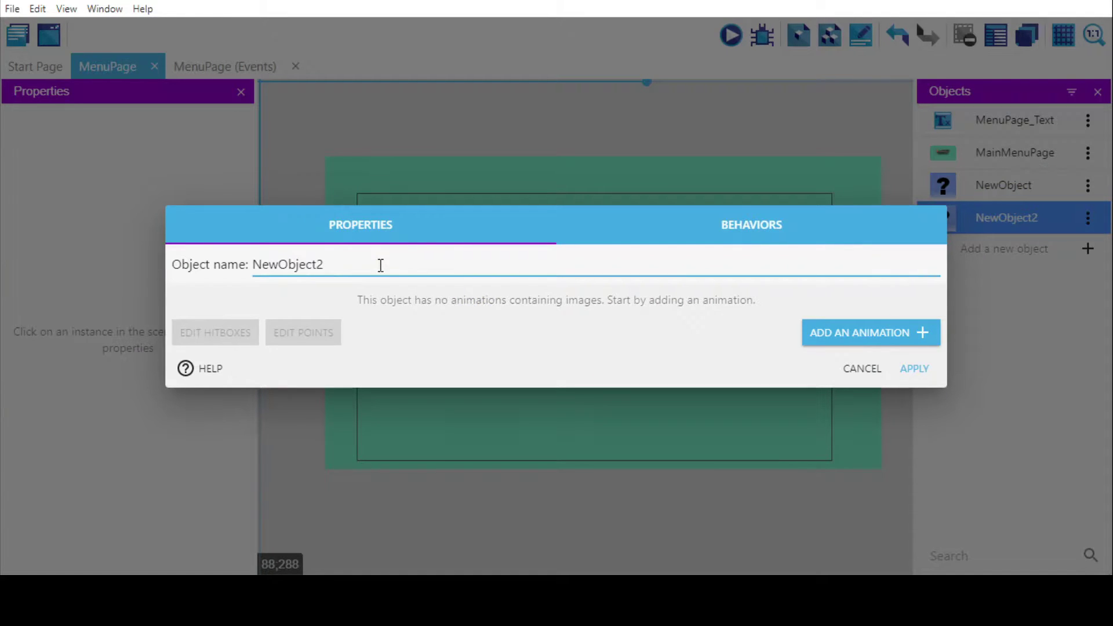
drag(380, 265, 231, 268)
text(Pla)
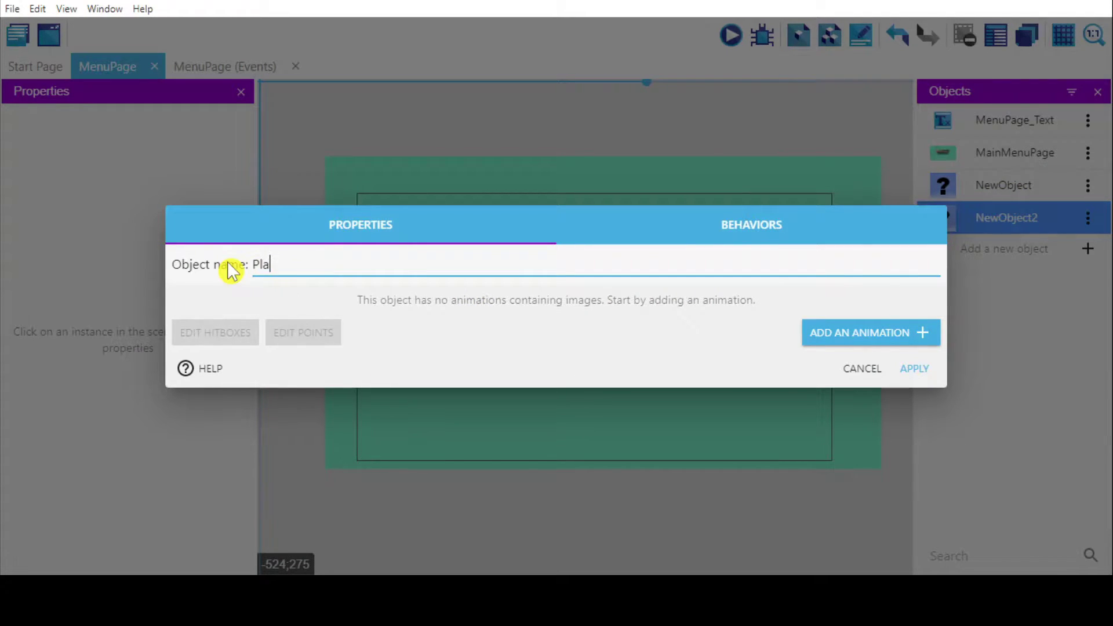
text(yButton)
Add a PlayButtonNormal animation holding PlayButtonNormal.png from the Buttons folder
click(870, 332)
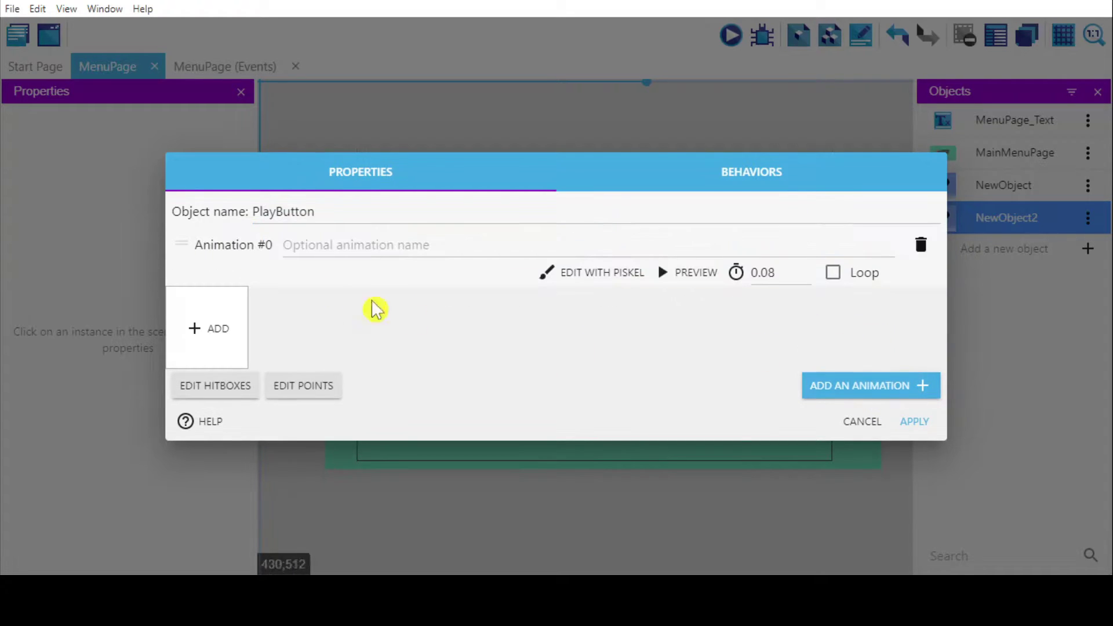
click(301, 244)
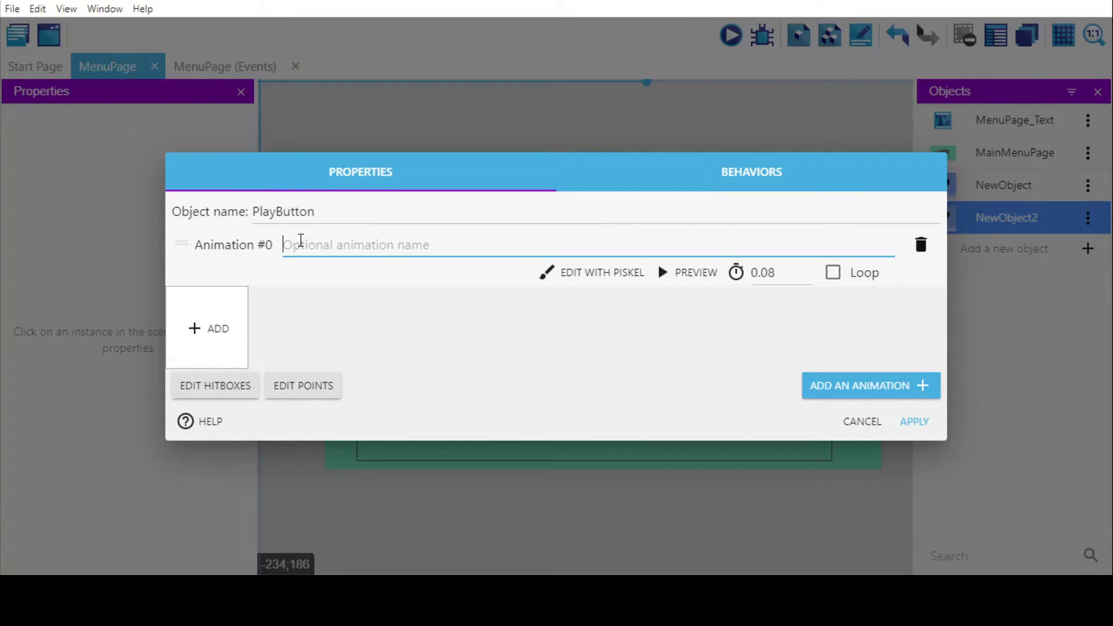
text(Play)
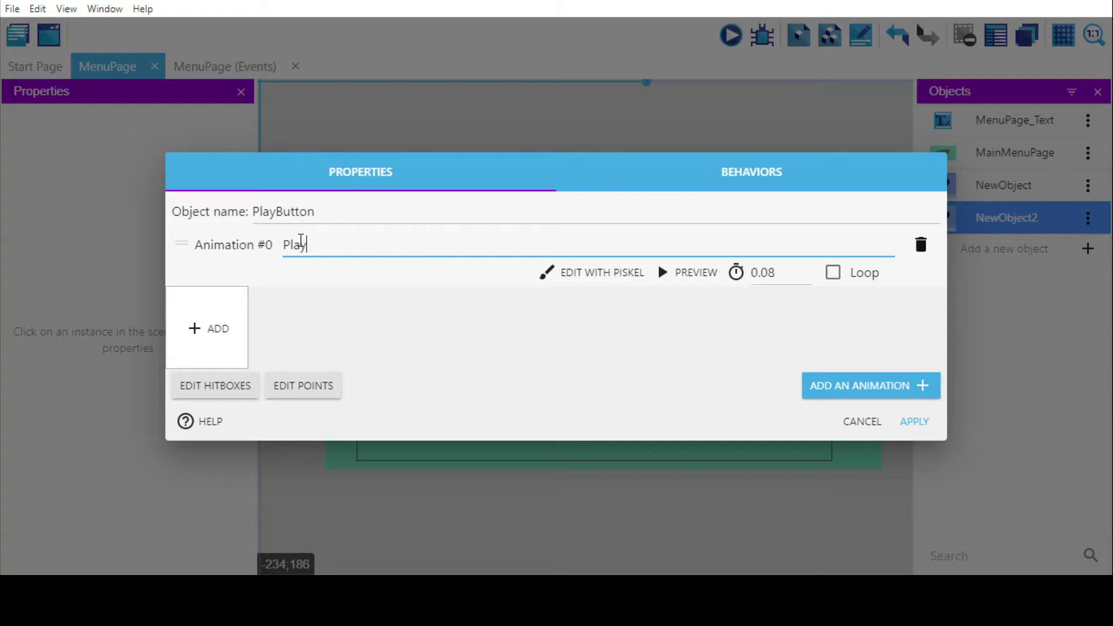
text(ButtonN)
text(ormal)
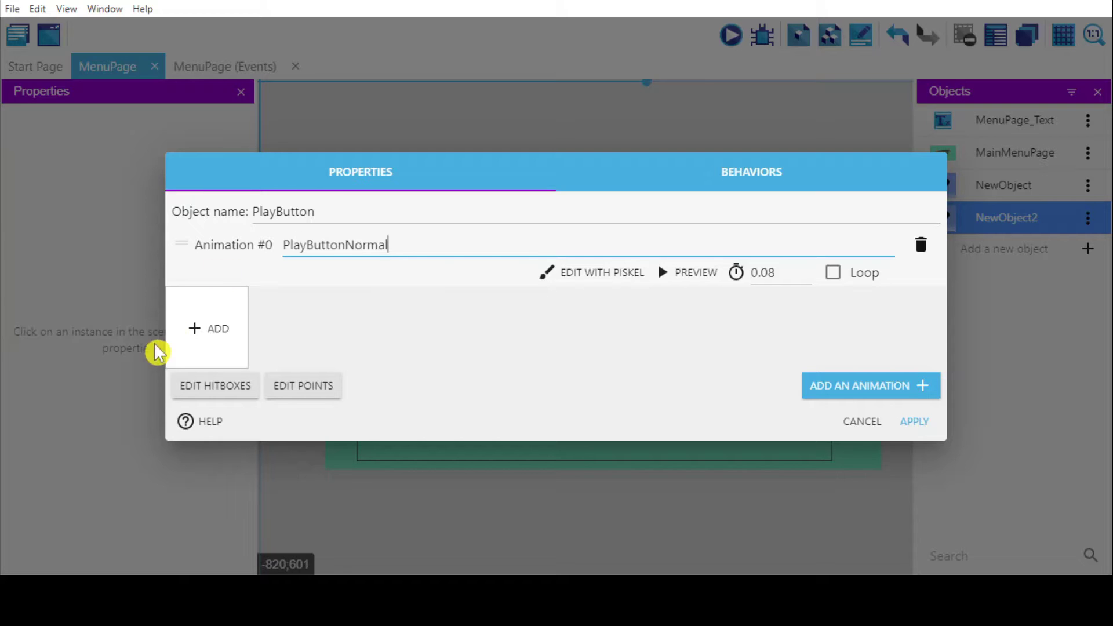
click(195, 328)
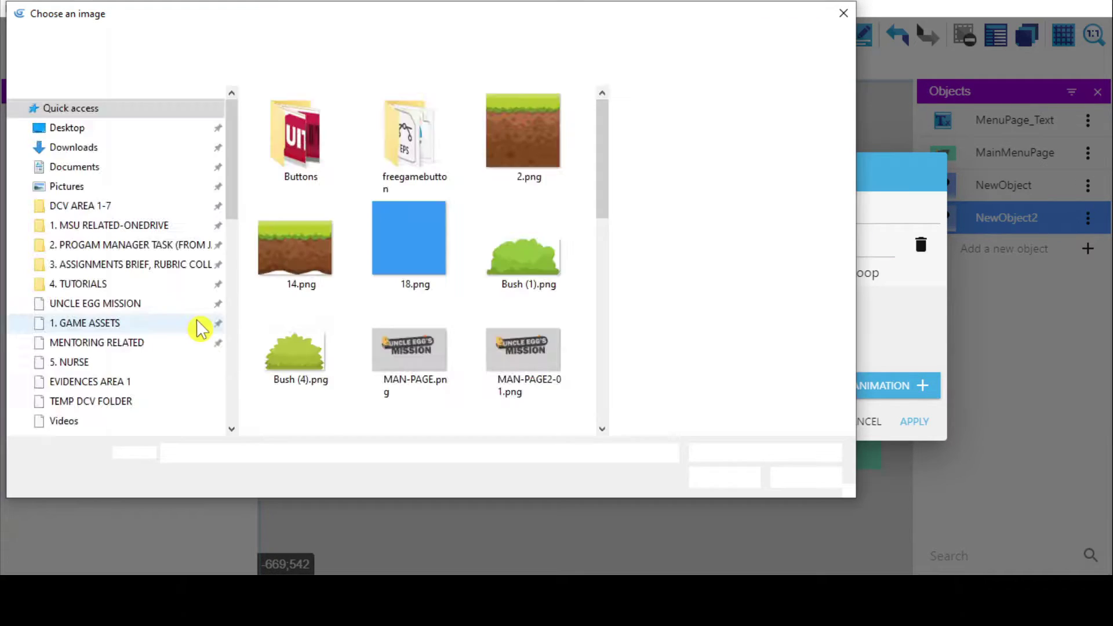
drag(603, 187, 579, 352)
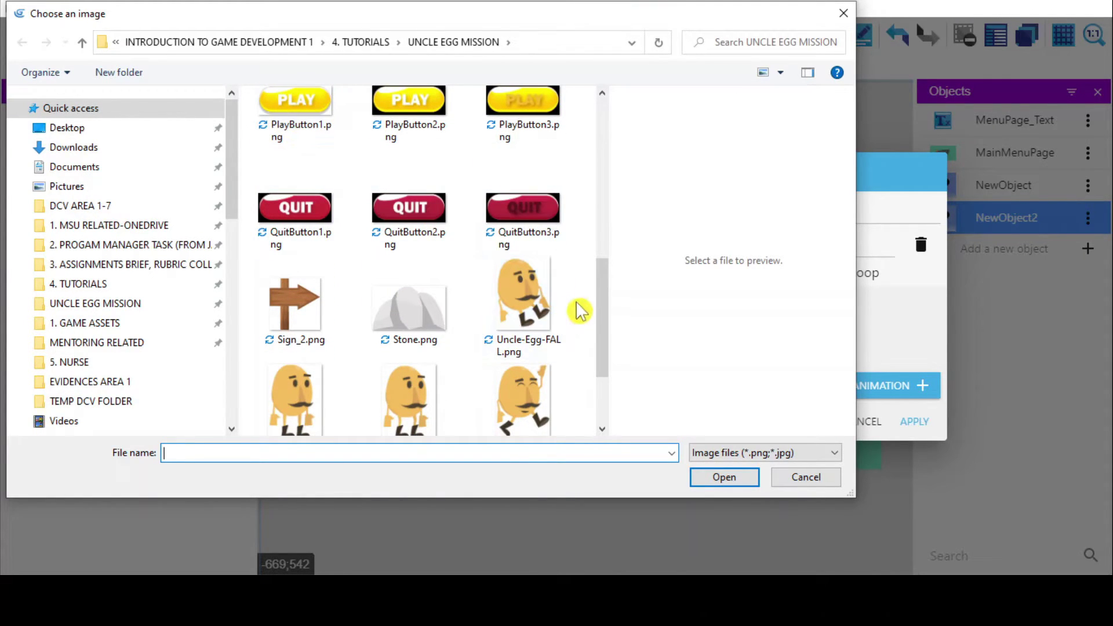
drag(608, 322, 605, 104)
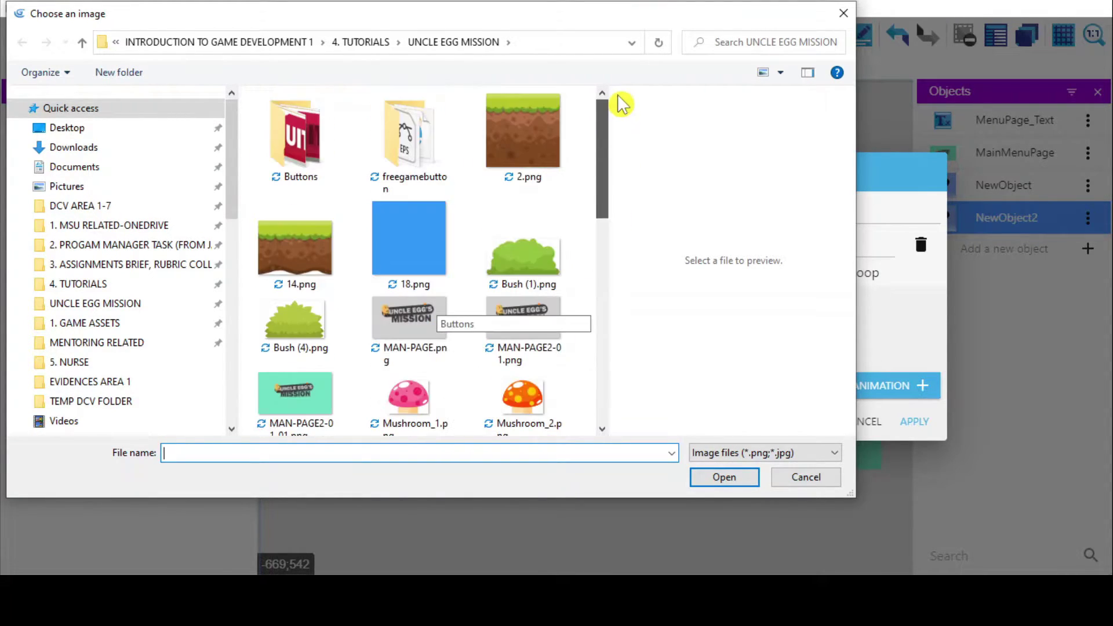
double_click(287, 140)
click(385, 166)
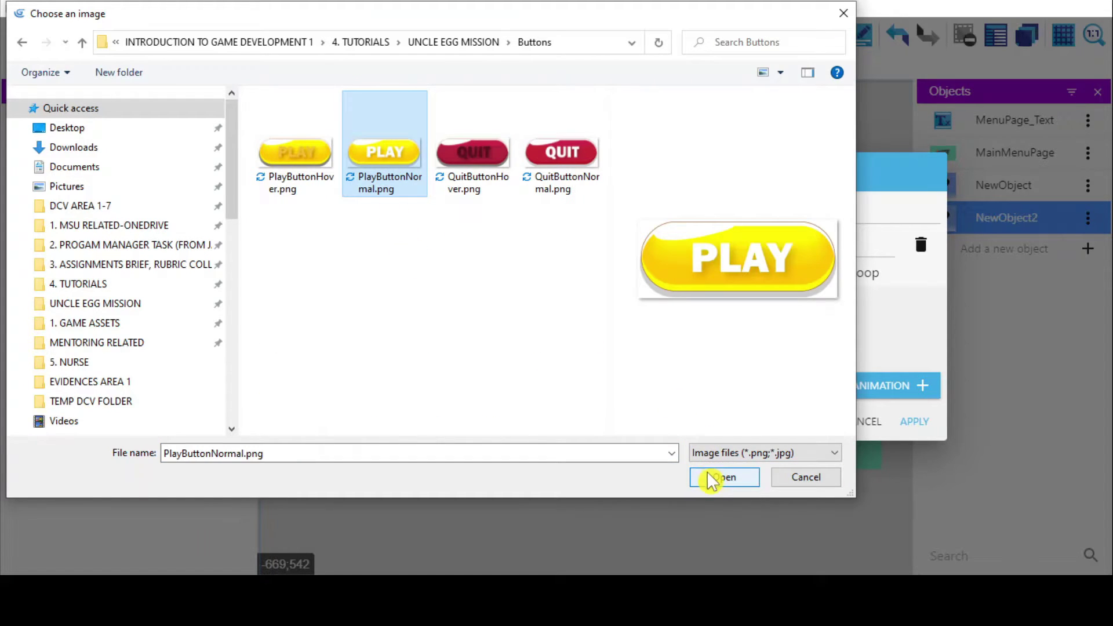
click(725, 477)
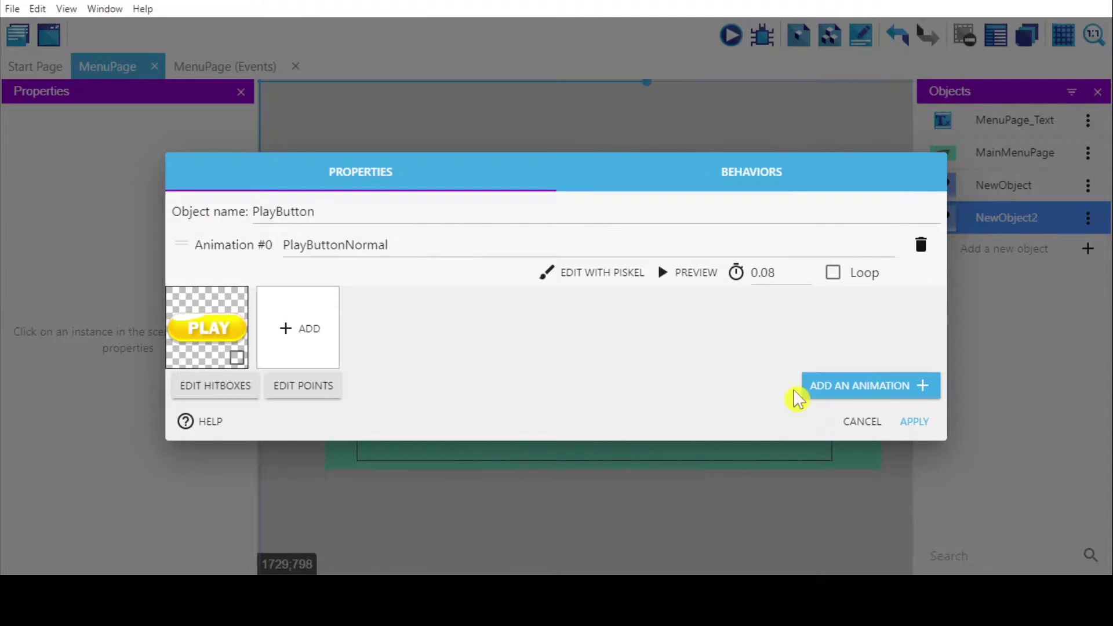
Add a PlayButtonHover animation holding PlayButtonHover.png
click(870, 386)
click(308, 316)
text(Play)
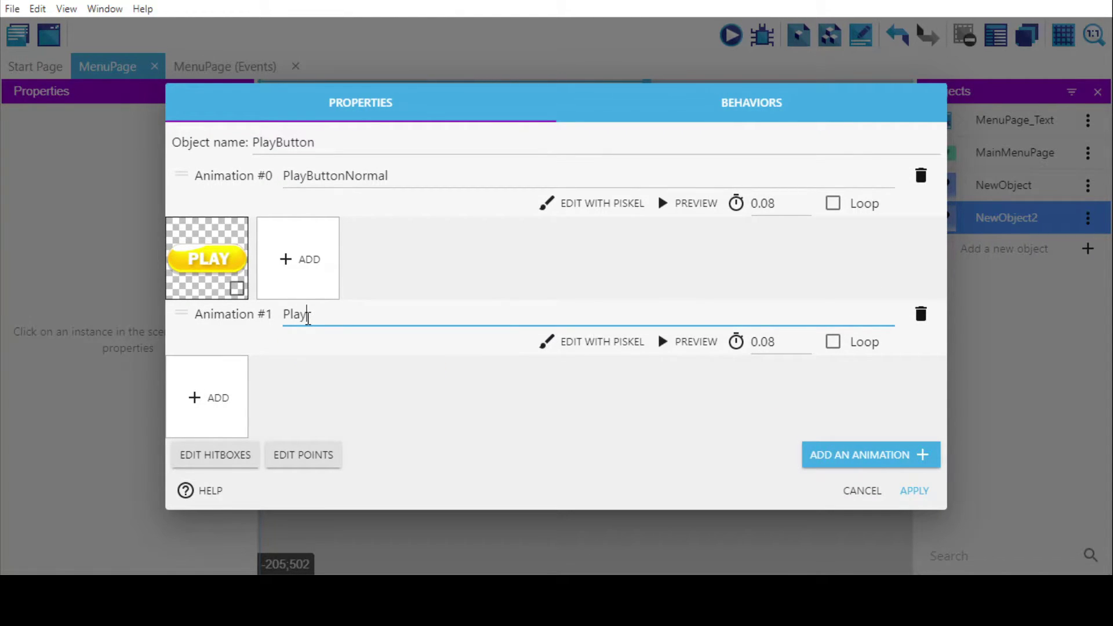
text(ButtonH)
text(over)
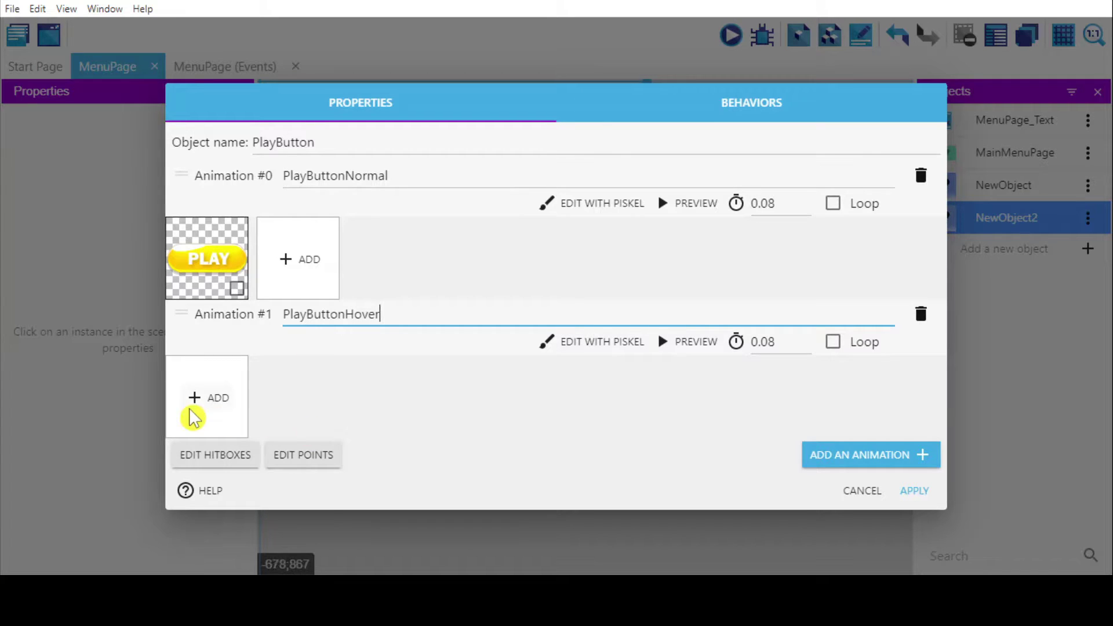
click(196, 398)
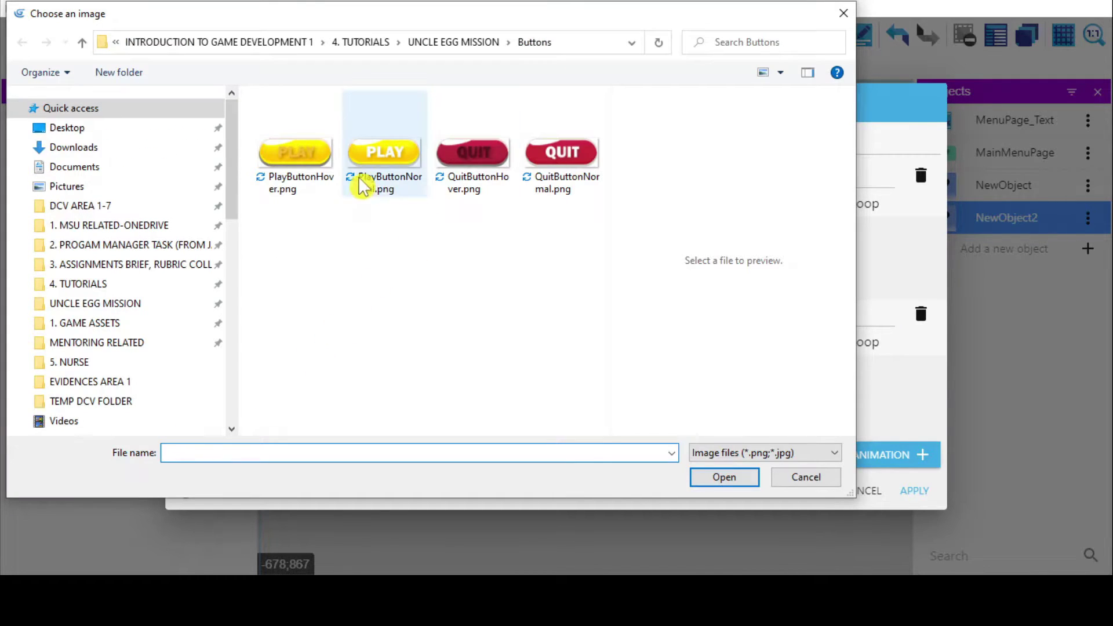
click(294, 165)
click(724, 477)
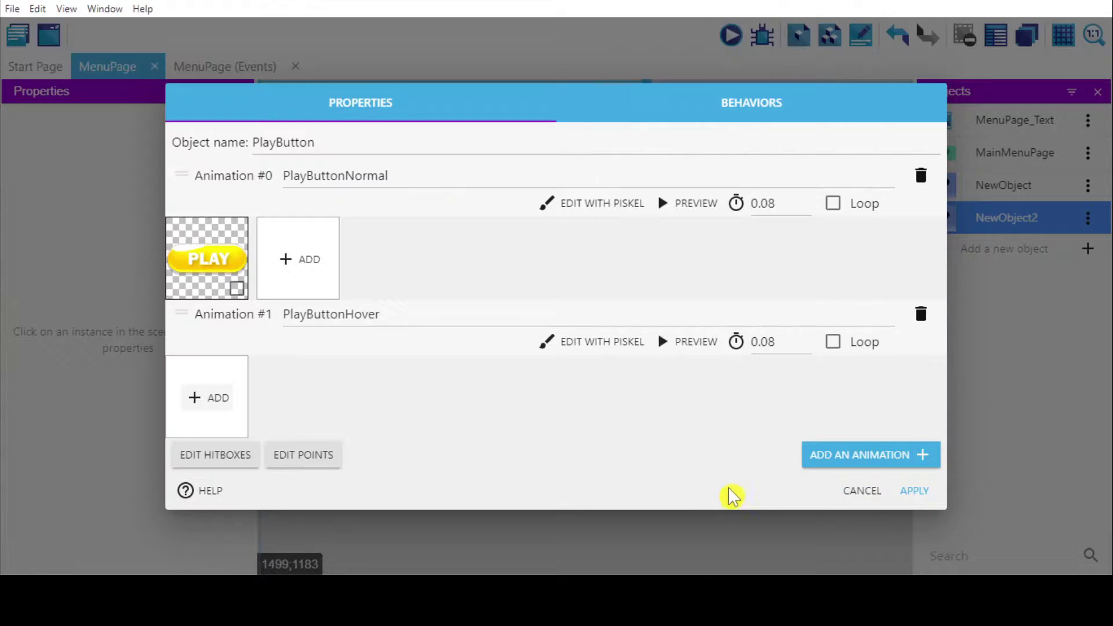
Apply PlayButton, then create a second Sprite object named QuitButton
click(915, 492)
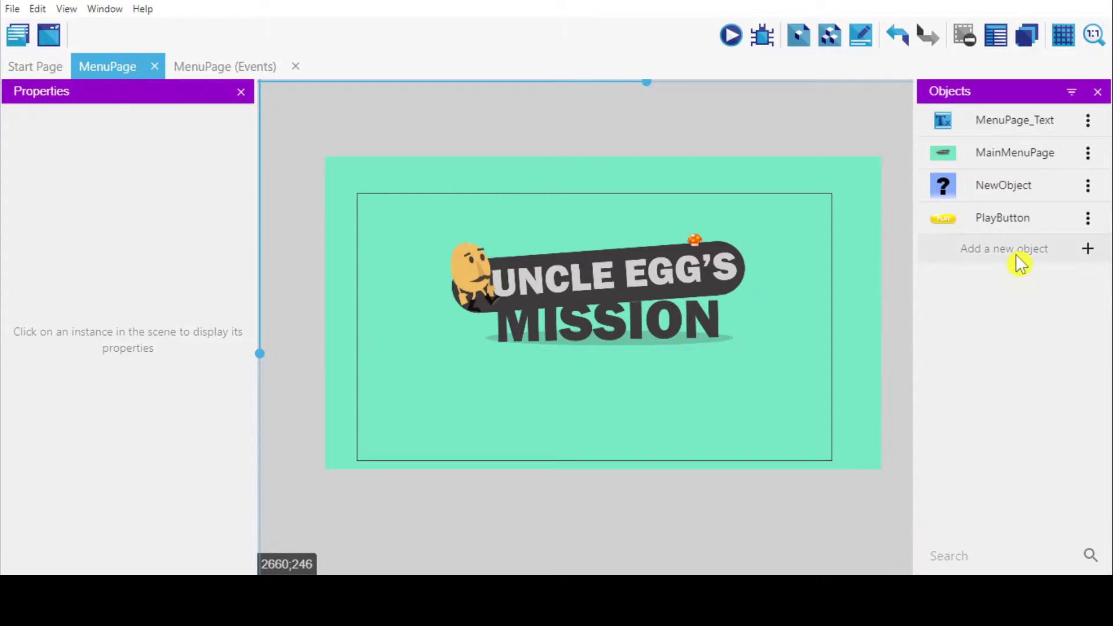
click(1087, 250)
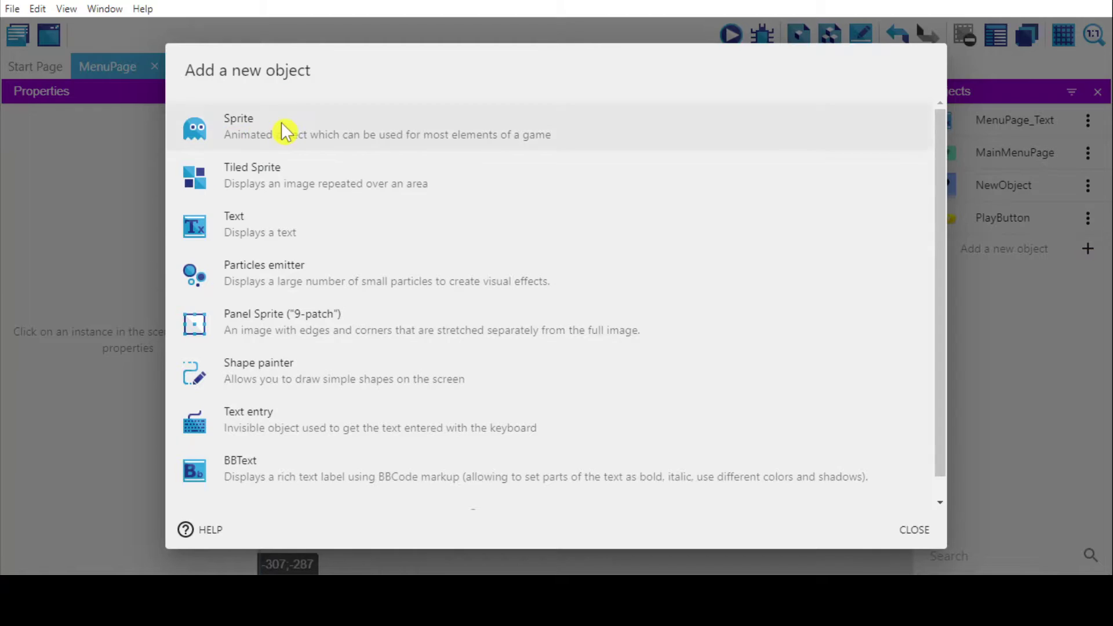
click(283, 122)
drag(365, 265, 217, 264)
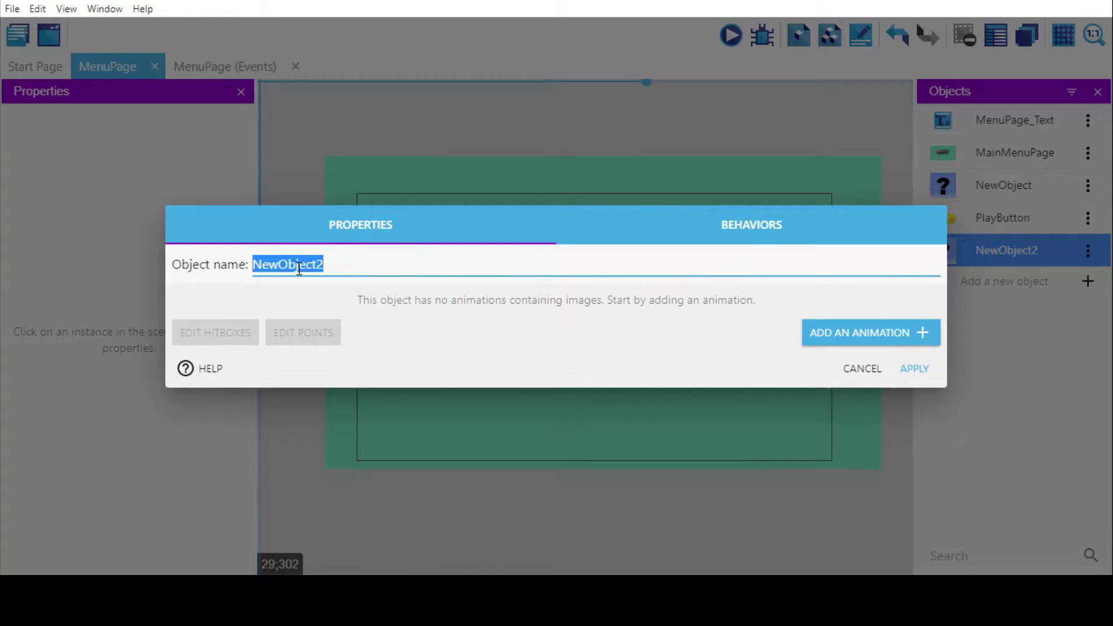
text(QuitButton)
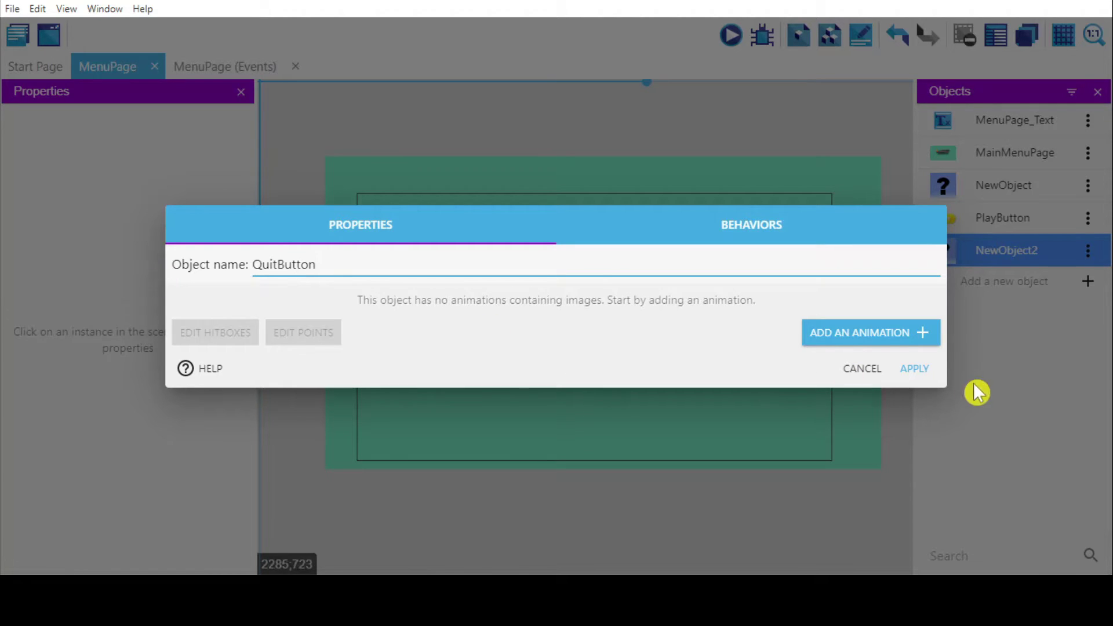
Add a QuitButtonNormal animation holding QuitButtonNormal.png
click(855, 333)
click(346, 245)
text(QuitBu)
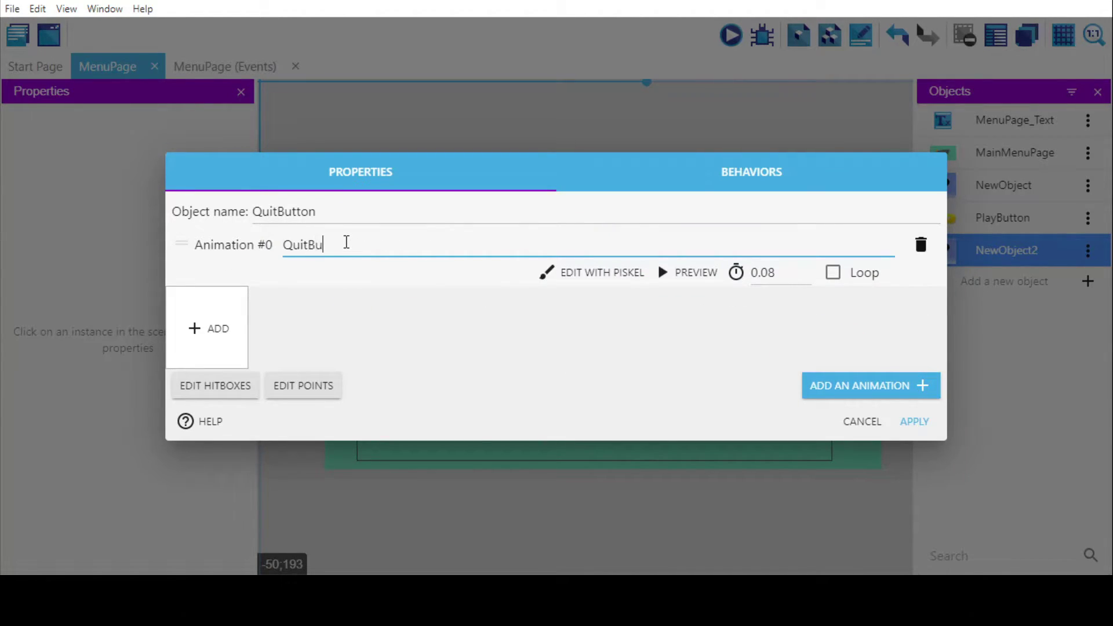
text(ttonNormal)
click(210, 328)
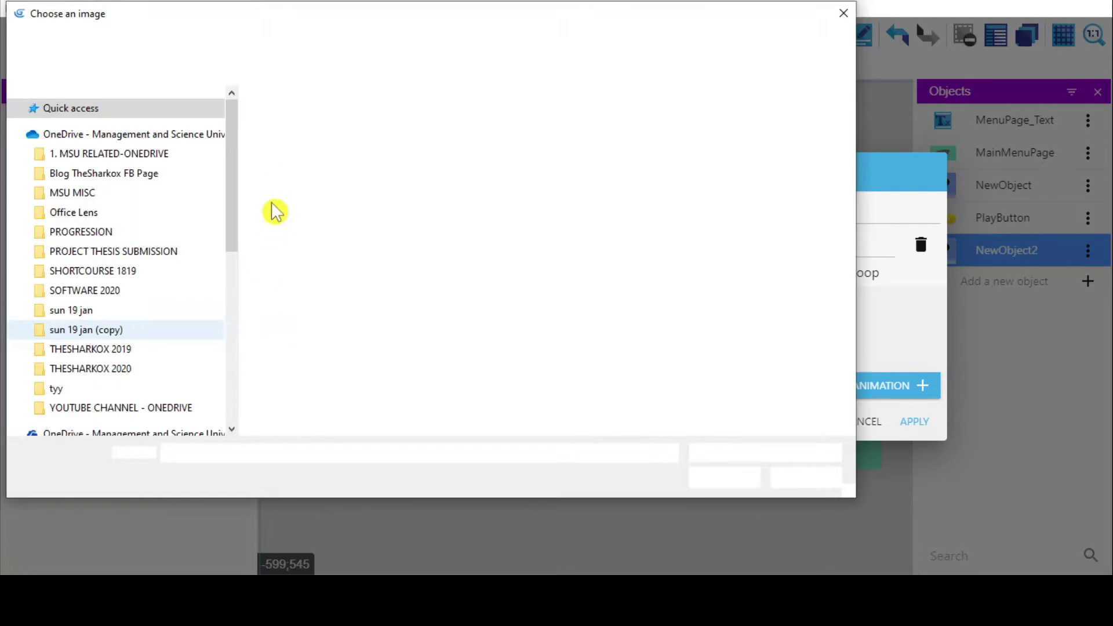
click(563, 157)
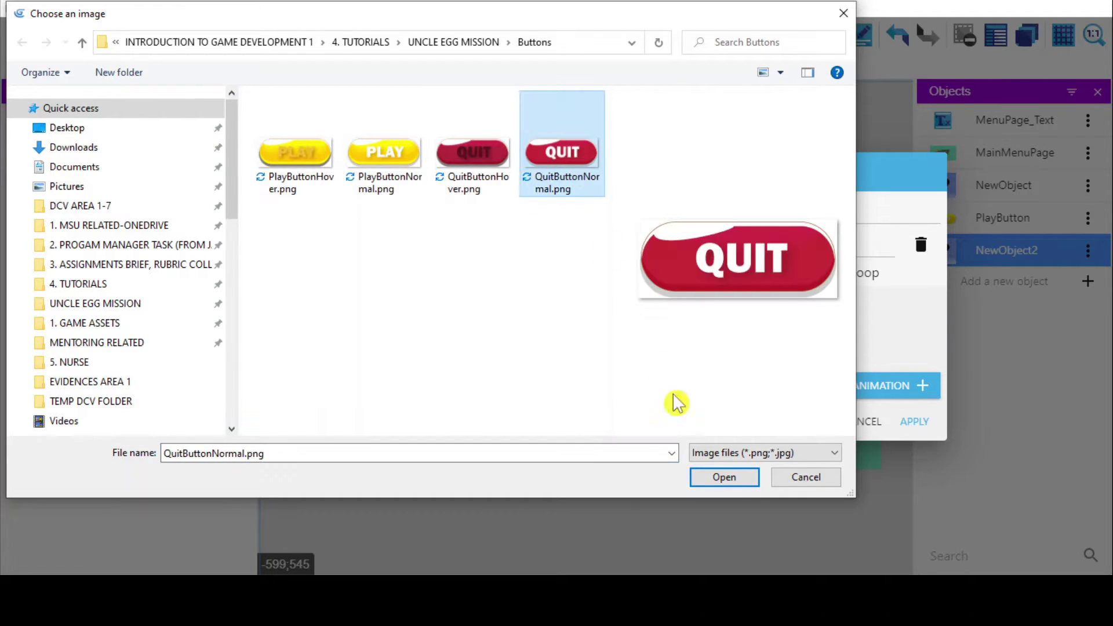
click(725, 477)
Add a QuitButtonHover animation holding QuitButtonHover.png and apply the object
click(870, 386)
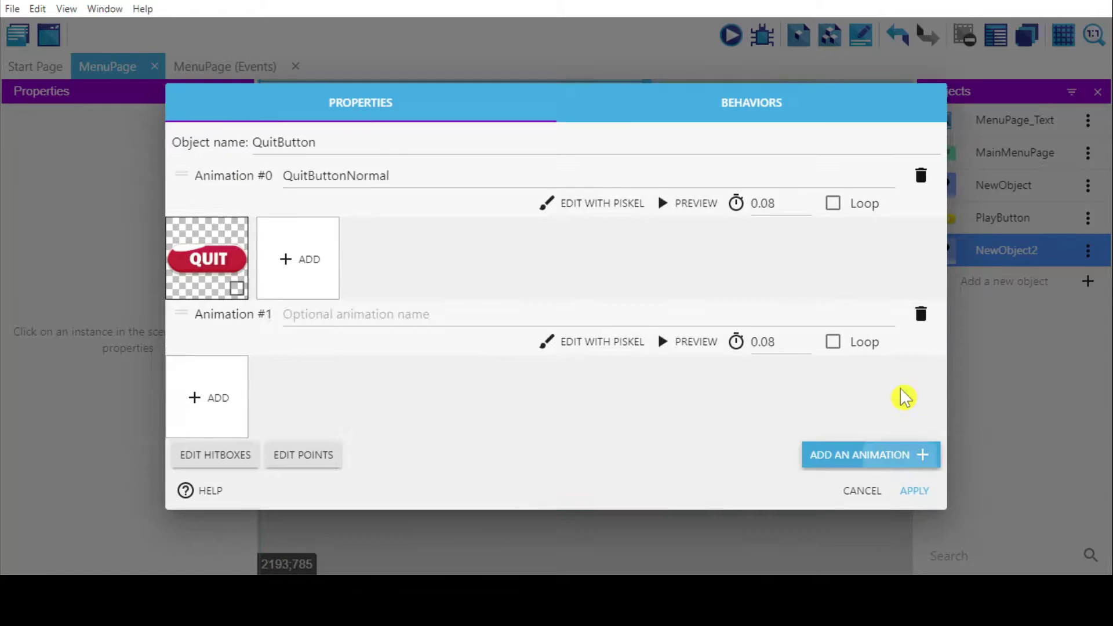
click(329, 314)
text(QuitButtonHov)
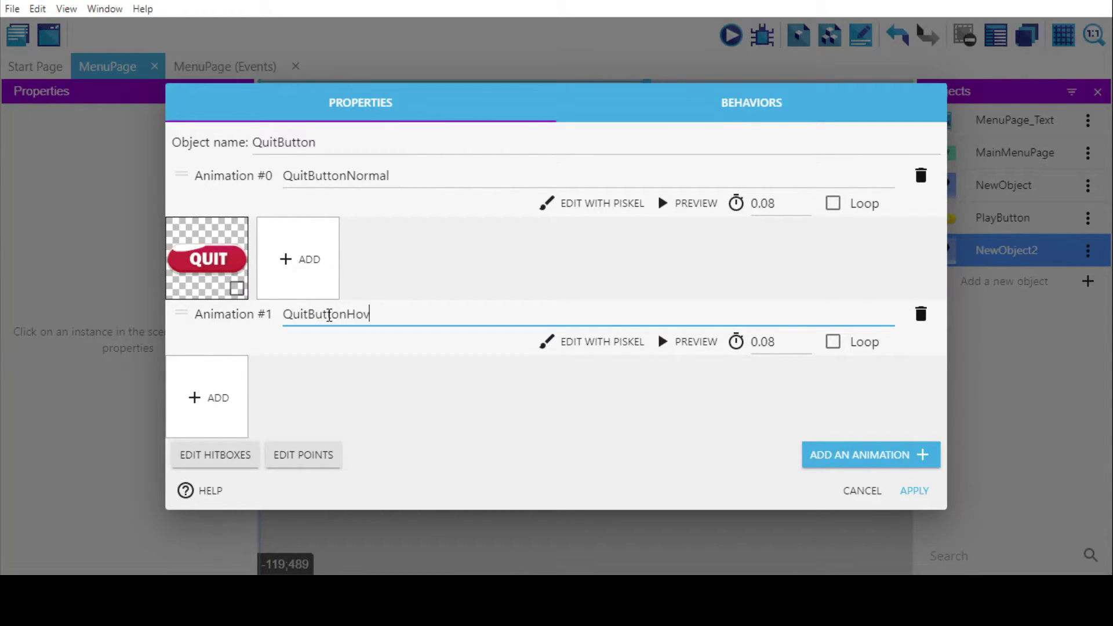
text(er)
click(218, 398)
click(473, 152)
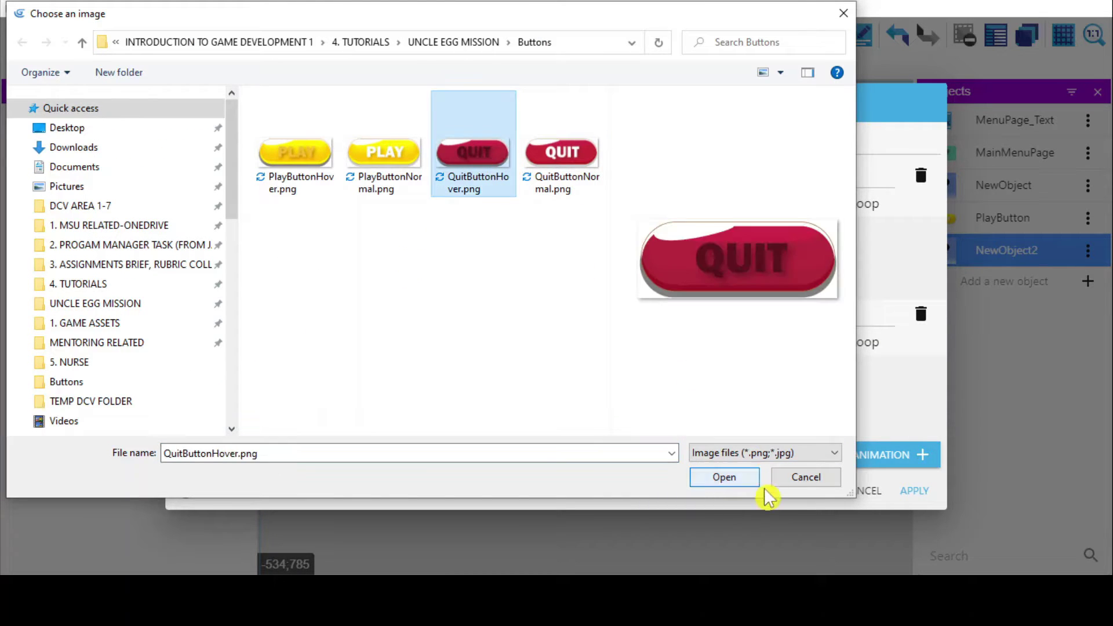
click(724, 477)
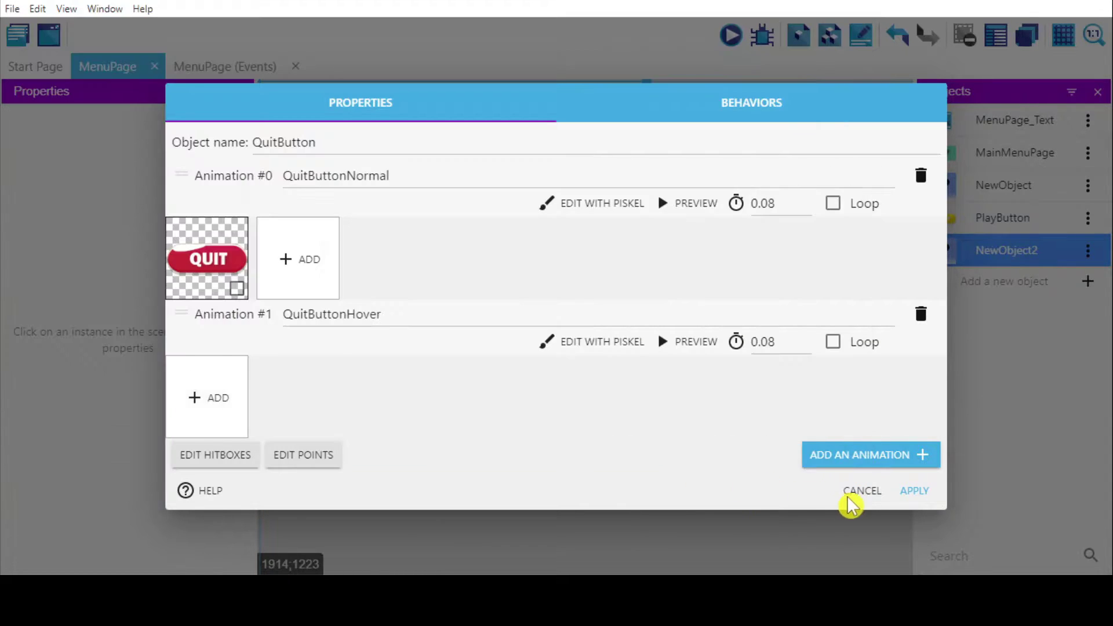
click(915, 491)
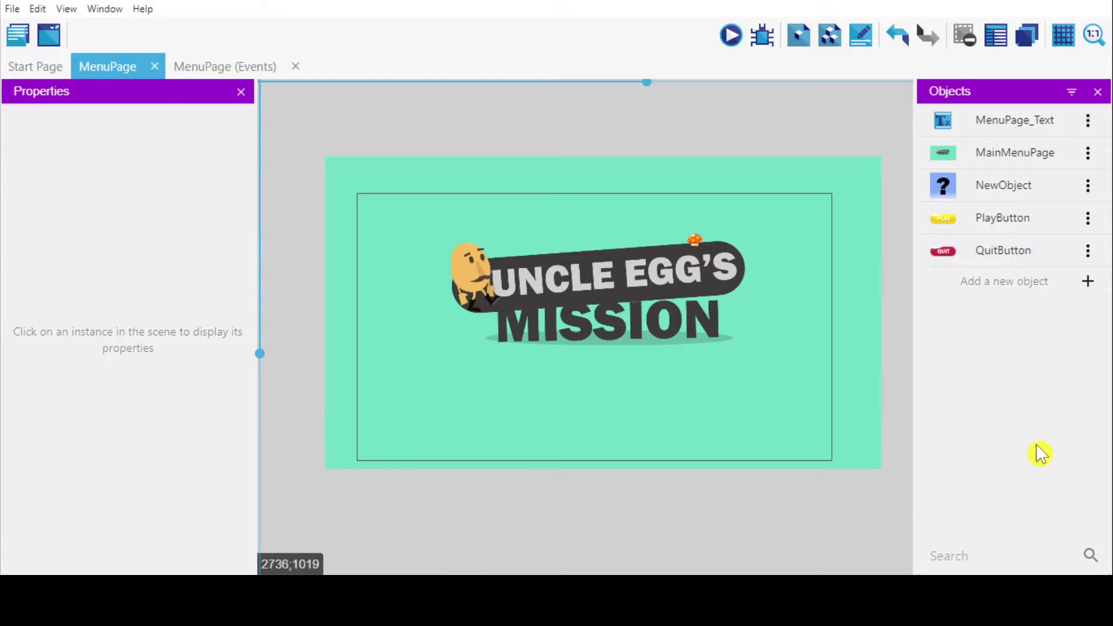
Drag PlayButton and QuitButton instances into the scene below the Uncle Egg's Mission title
click(1022, 228)
click(1018, 251)
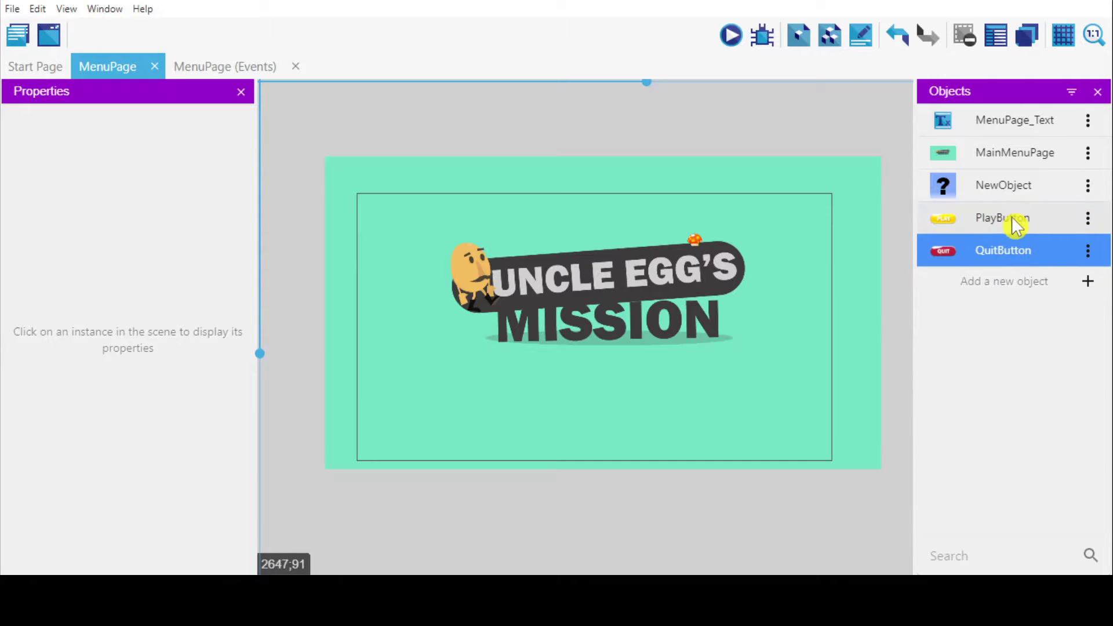
click(1013, 224)
drag(1010, 220, 580, 357)
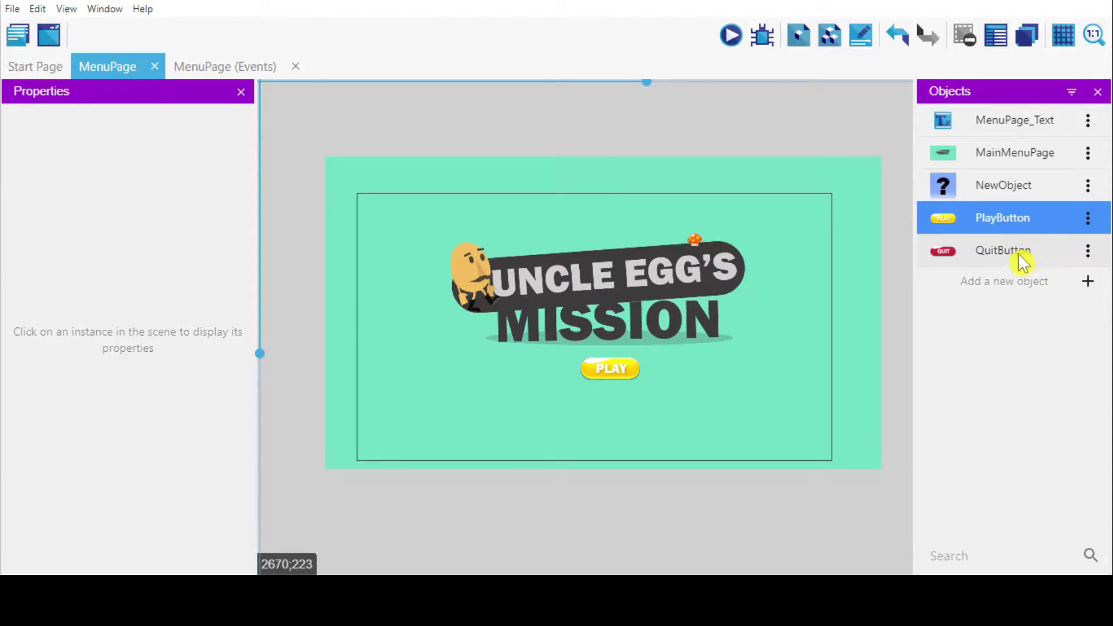
mouse_move(1009, 251)
mouse_down()
mouse_move(682, 361)
mouse_move(621, 400)
mouse_up()
click(632, 482)
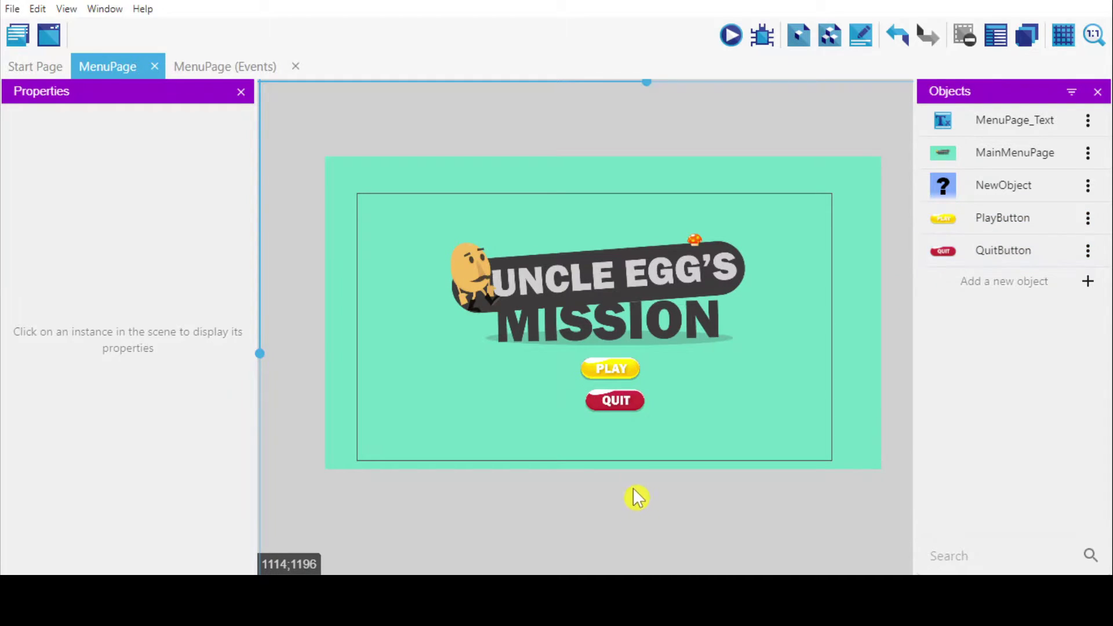
scroll(637, 483, up, 2)
scroll(640, 488, up, 2)
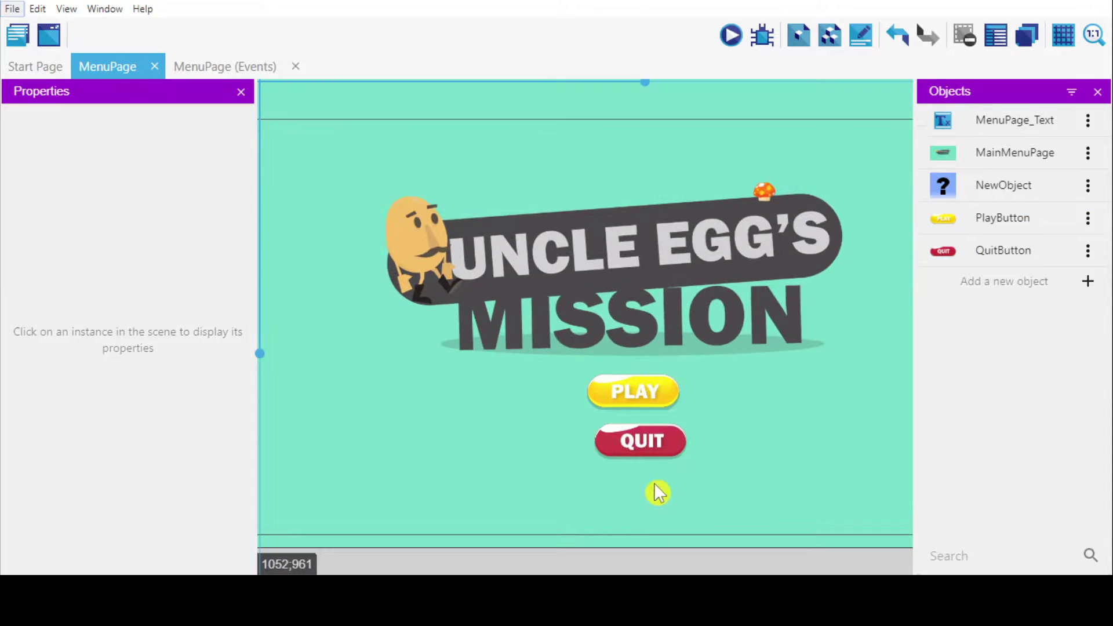
scroll(658, 476, up, 1)
Arrange PLAY on the left and QUIT beside it with even spacing
drag(637, 395, 556, 397)
drag(642, 441, 707, 393)
drag(557, 396, 578, 401)
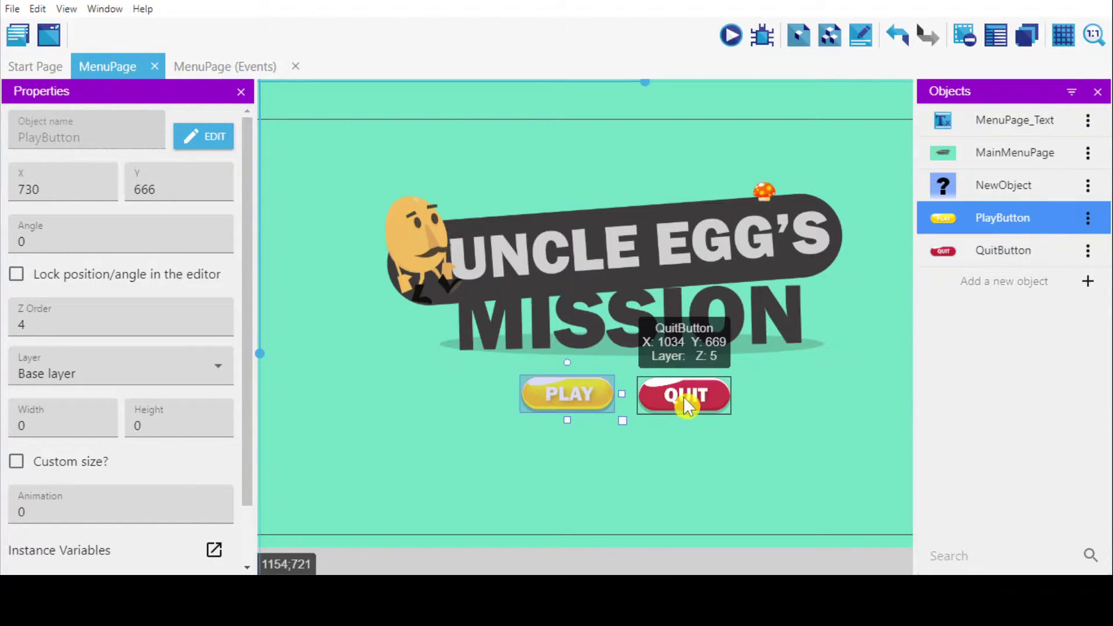
drag(684, 397, 717, 392)
With the grid shown, snap both buttons level at Y 640, then hide the grid again
click(1065, 35)
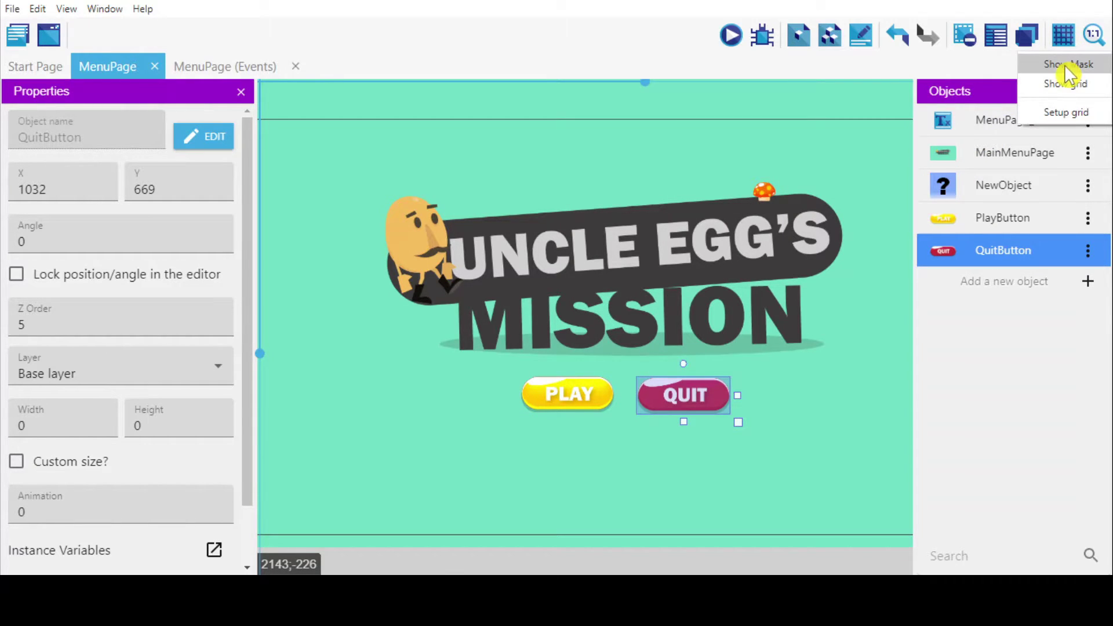
click(1066, 83)
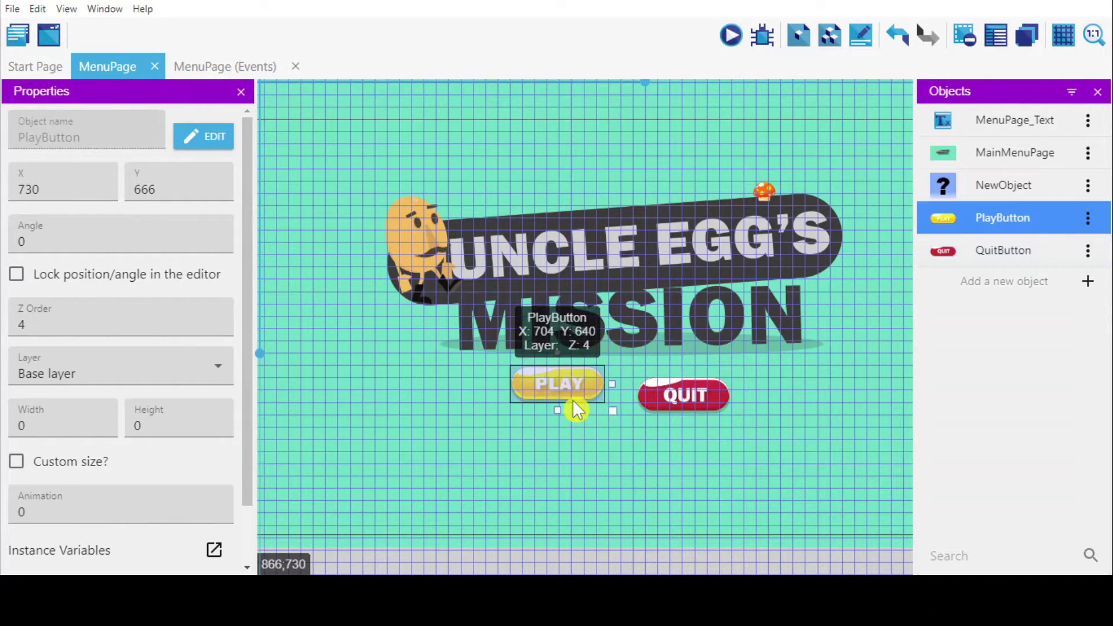
drag(578, 399, 570, 389)
drag(687, 398, 692, 391)
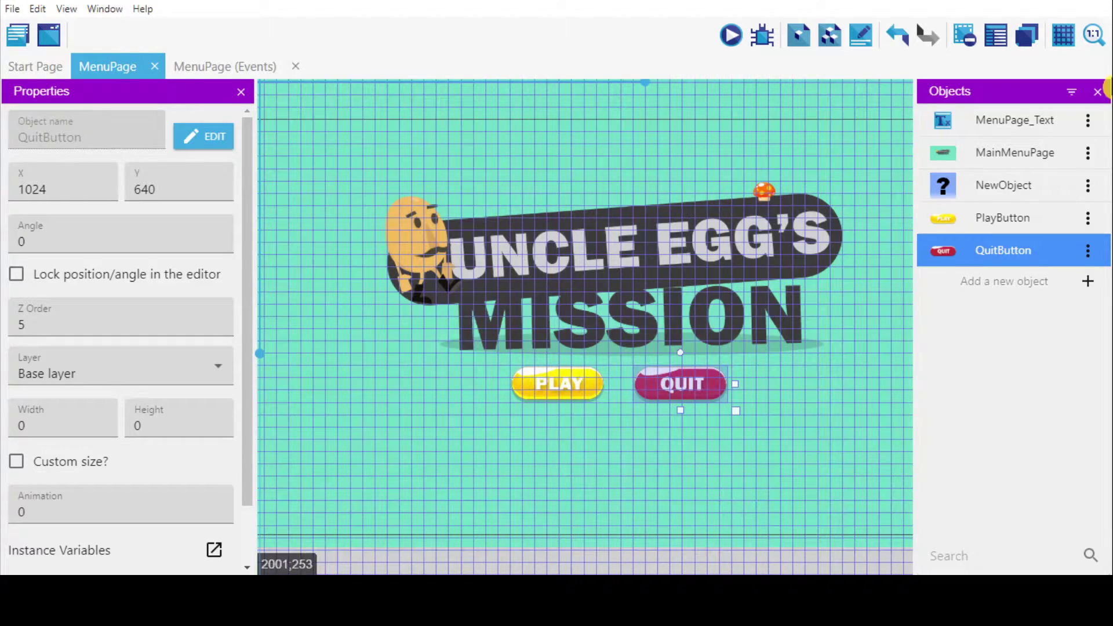
click(1063, 35)
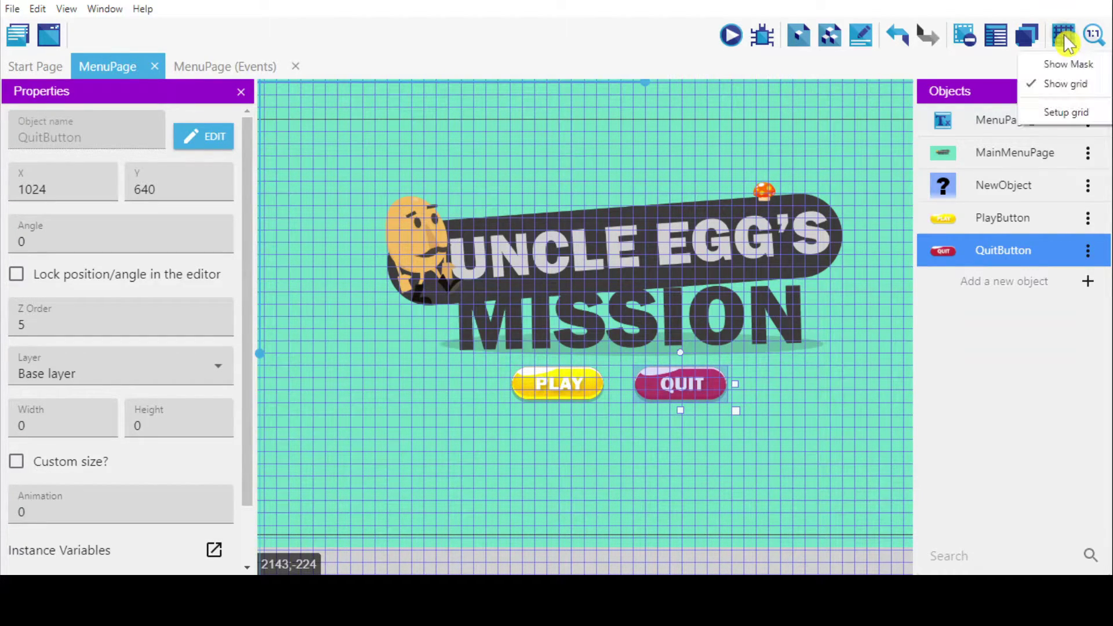
click(1063, 84)
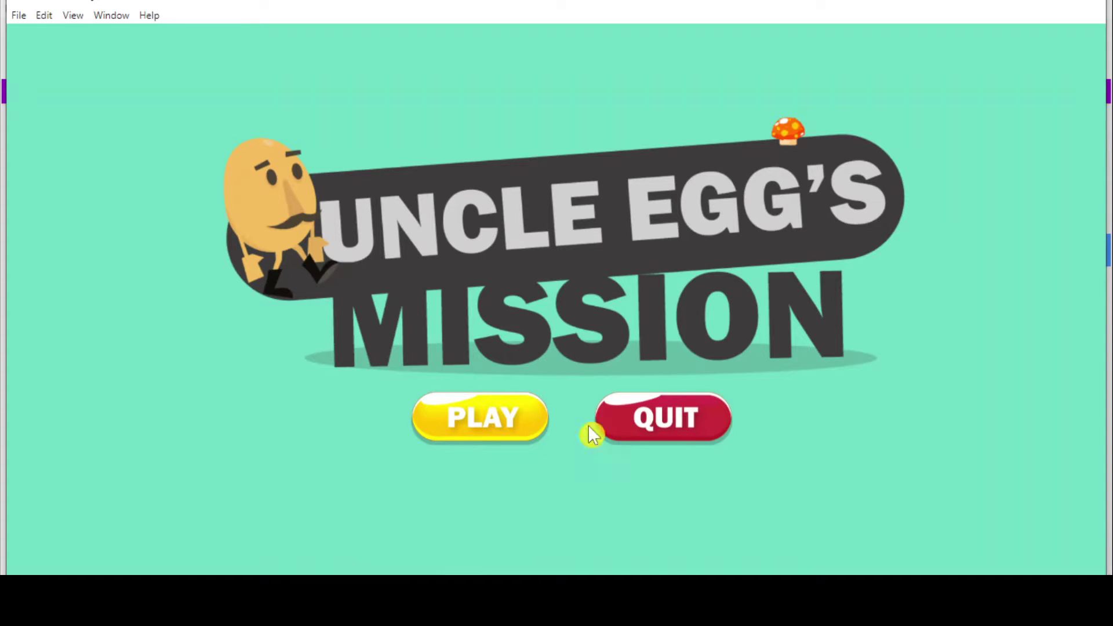
click(1098, 8)
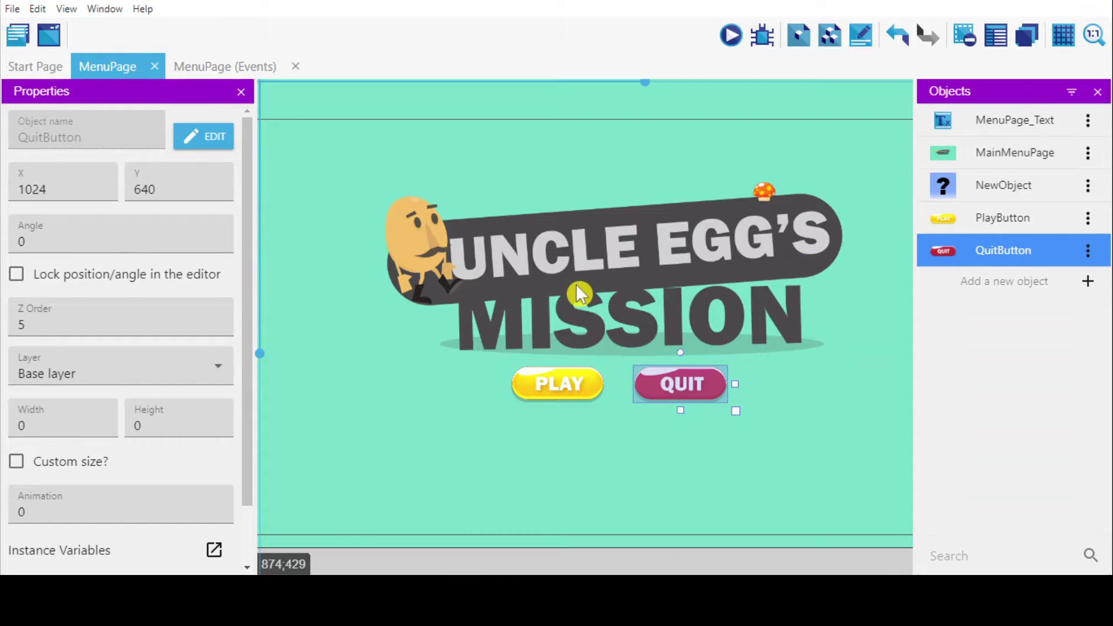
Add a first MenuPage event with condition The cursor/touch is on PlayButton
click(221, 67)
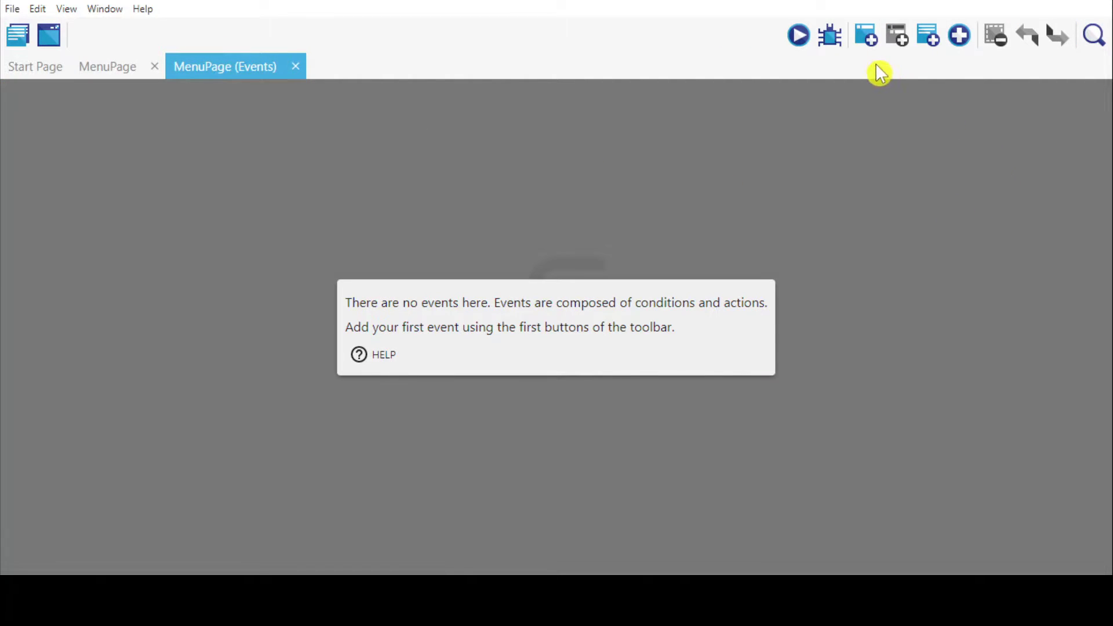
click(867, 34)
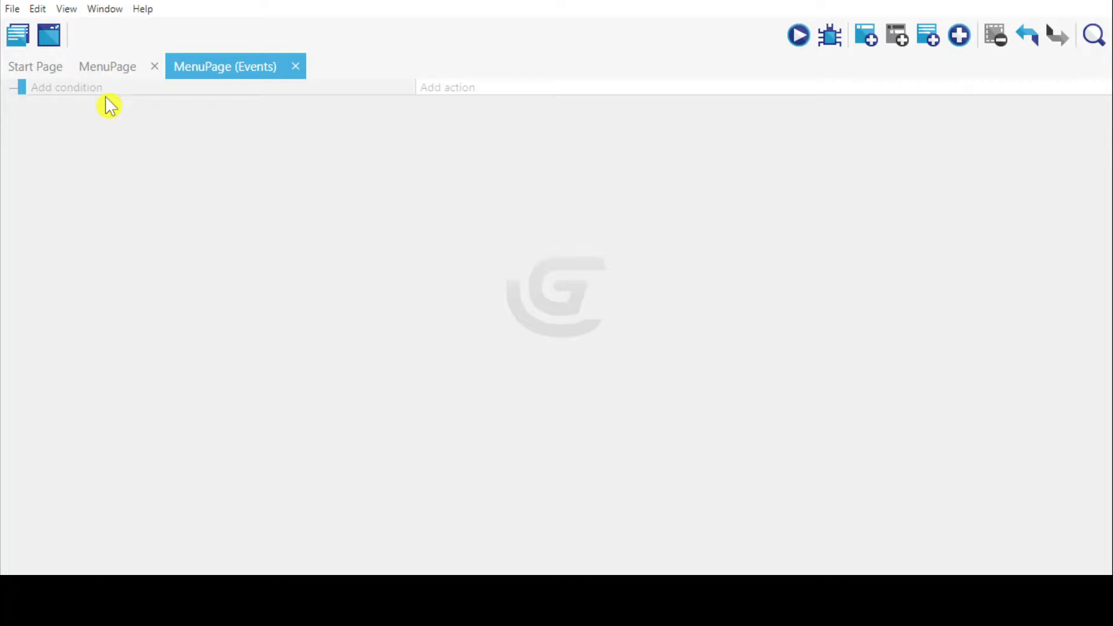
click(55, 94)
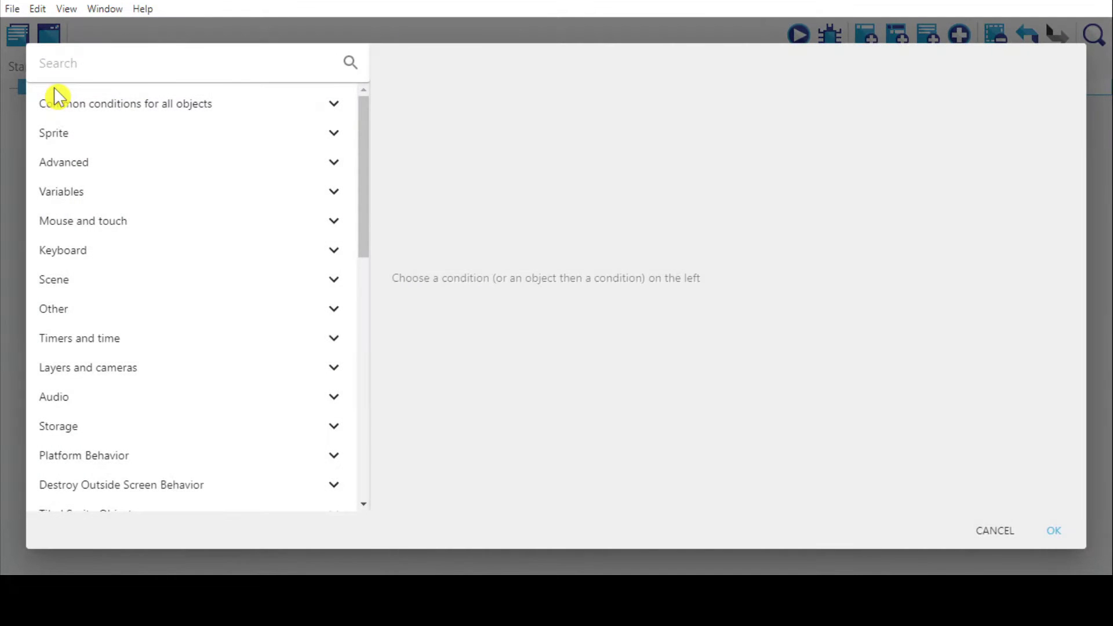
text(mo)
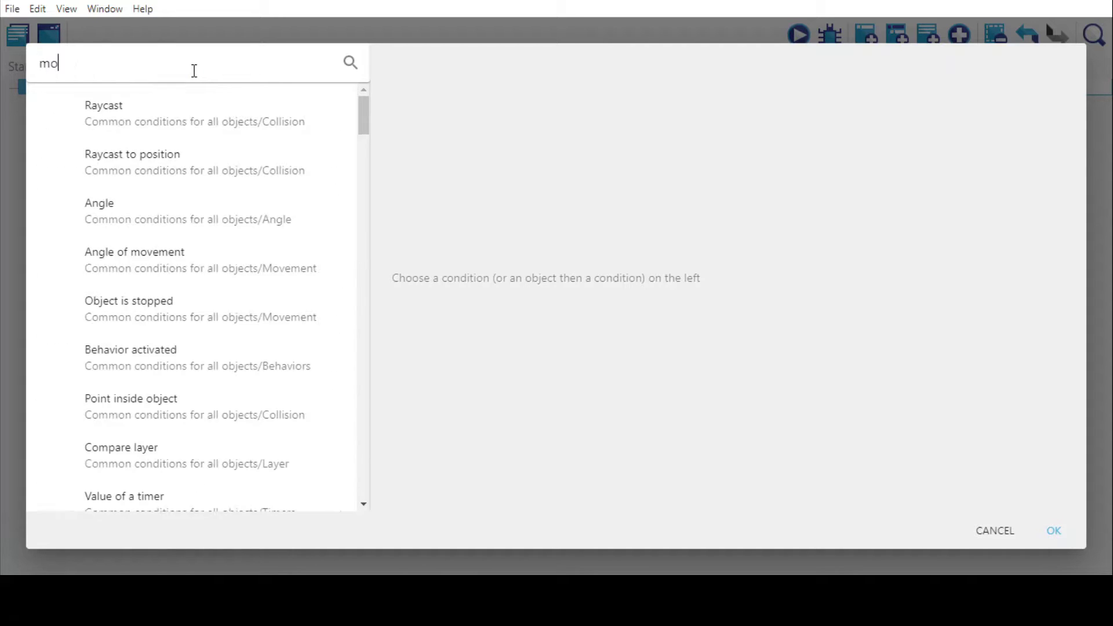
text(use)
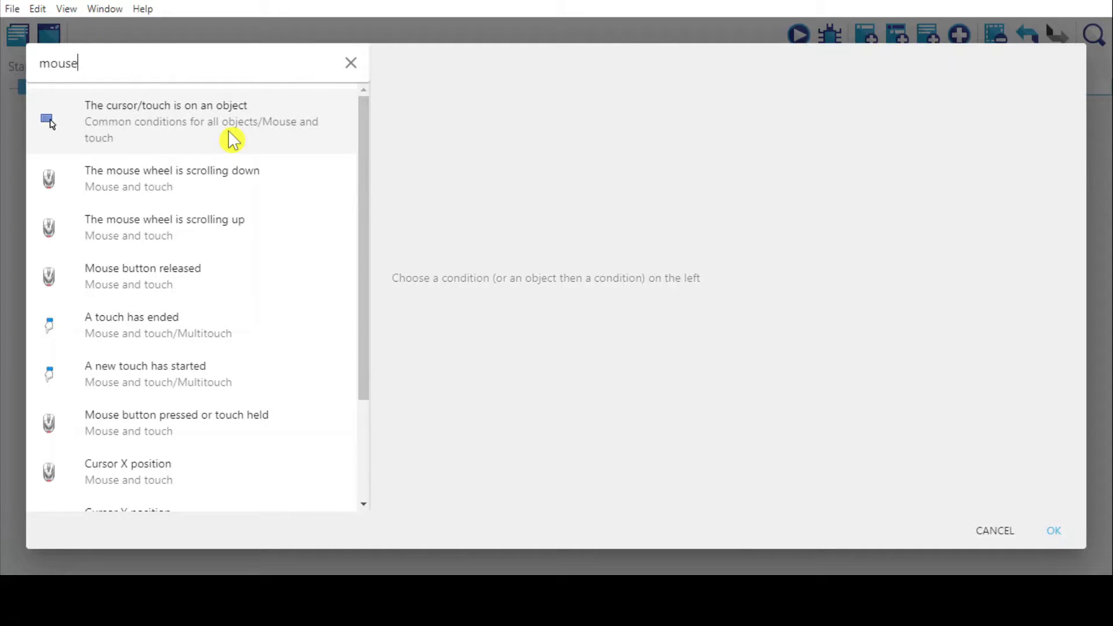
click(230, 137)
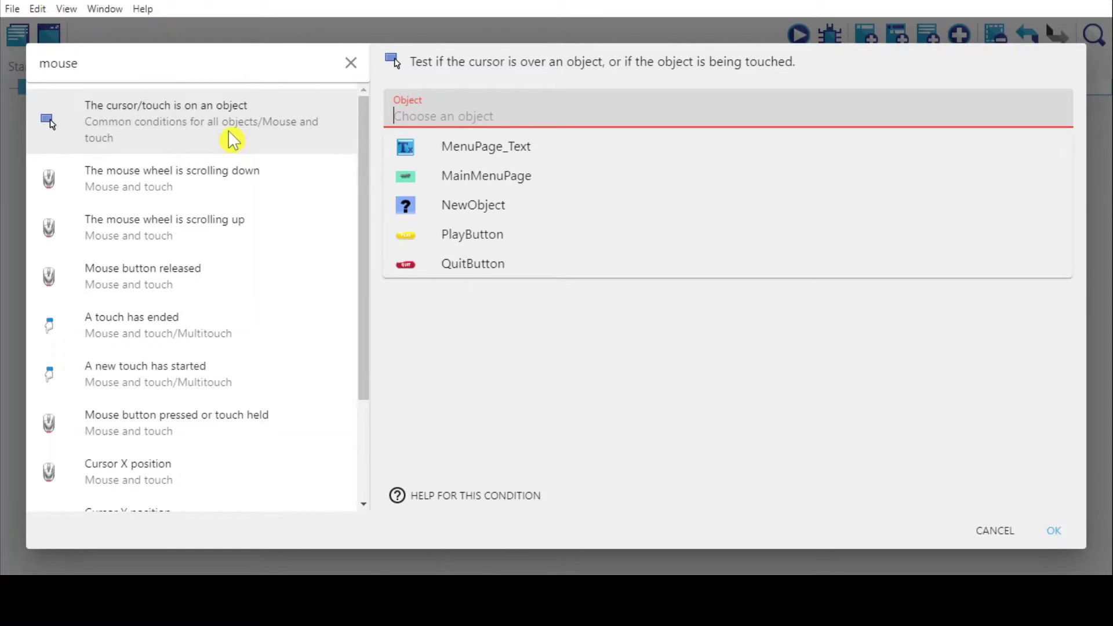
click(491, 240)
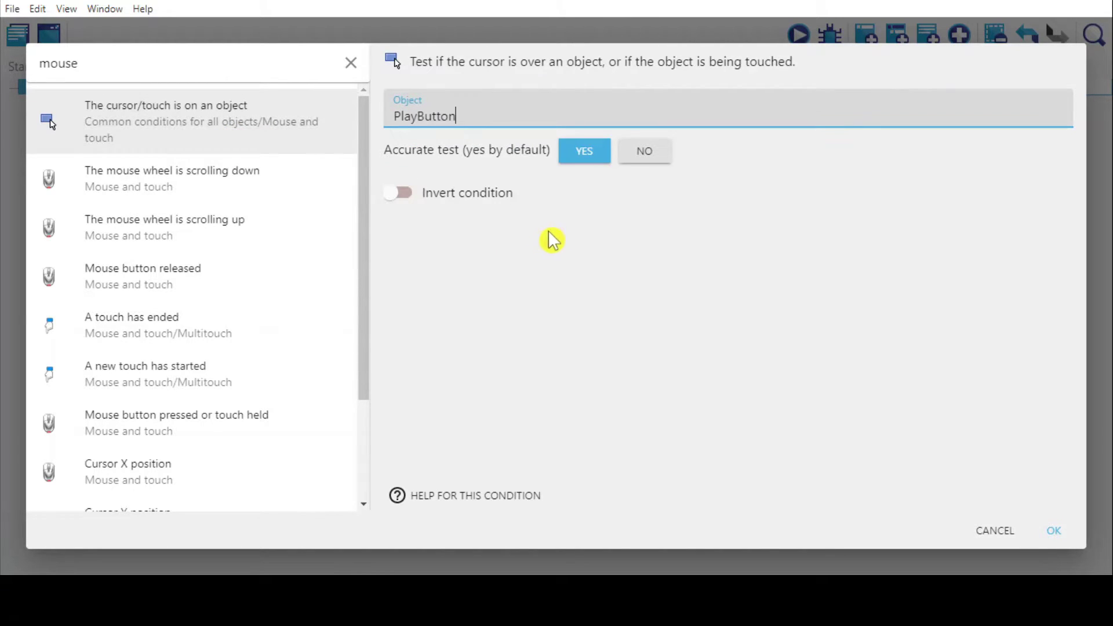
click(1054, 532)
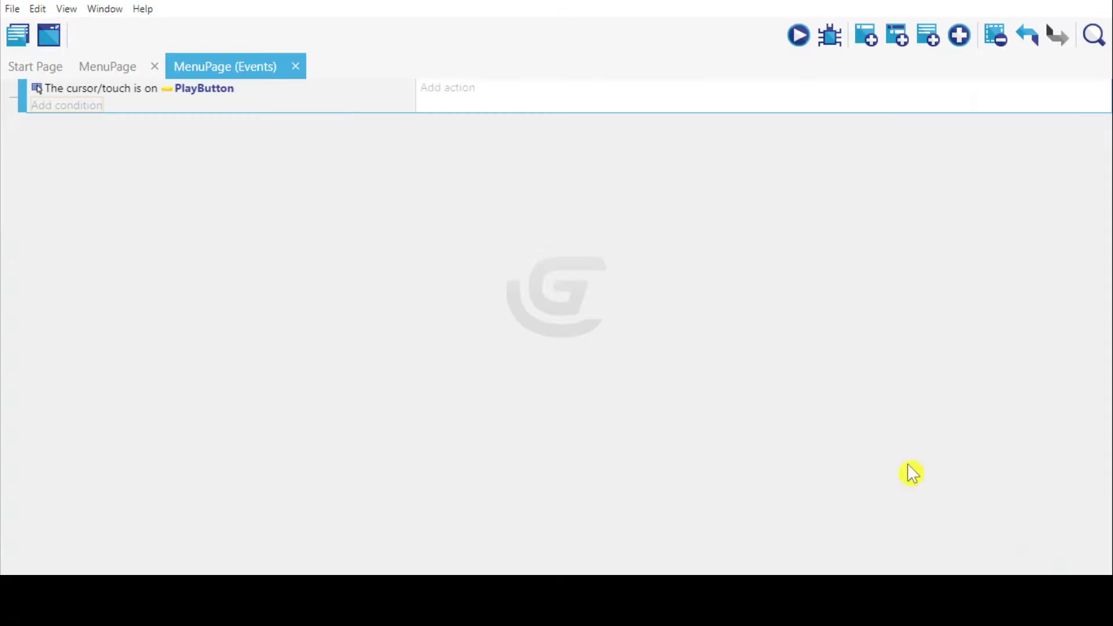
Add a Change the animation (by name) action setting PlayButton to "PlayButtonHover"
click(461, 90)
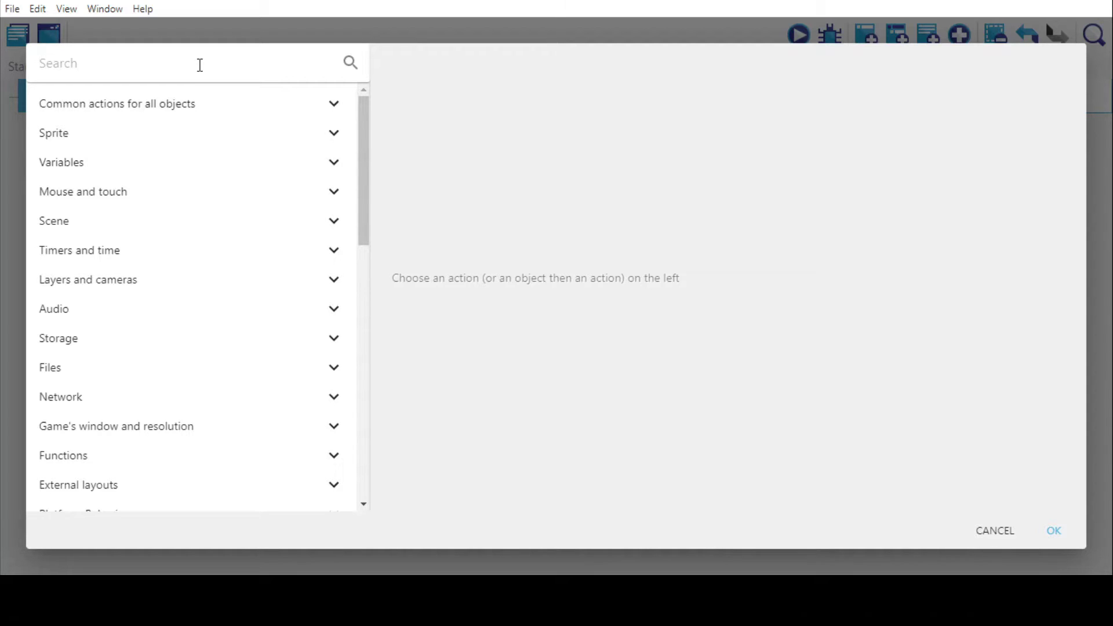
text(change)
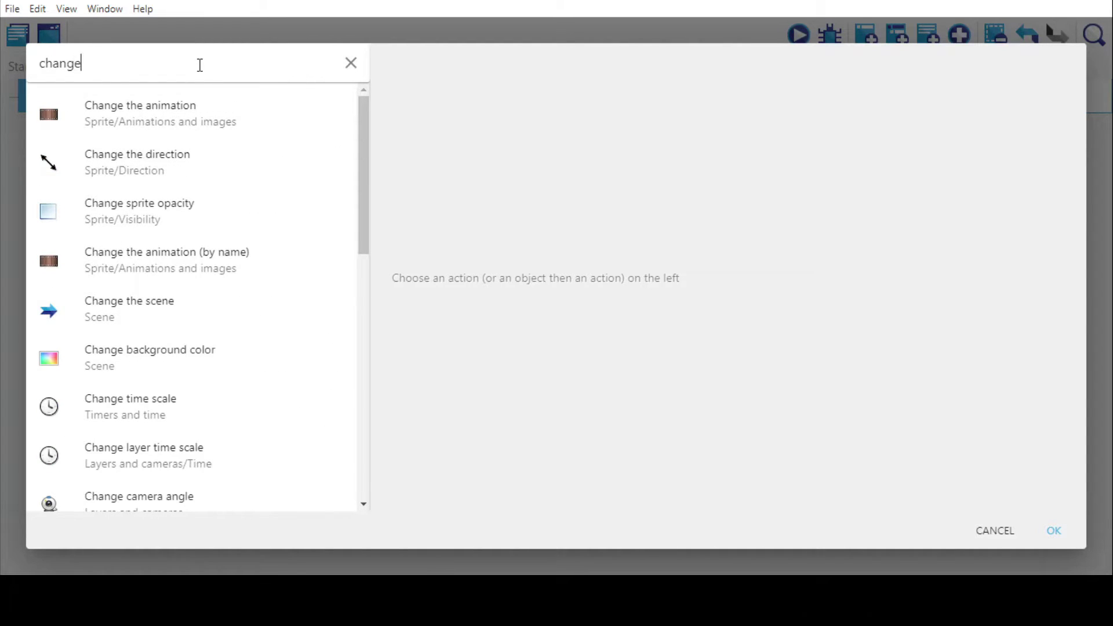
click(235, 275)
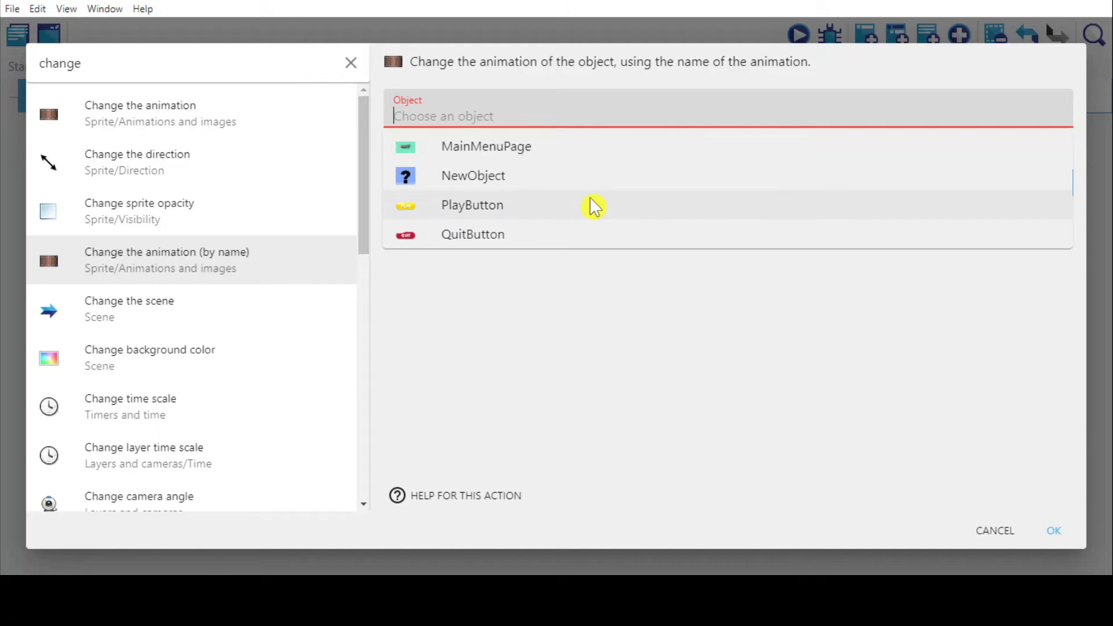
click(530, 205)
click(458, 162)
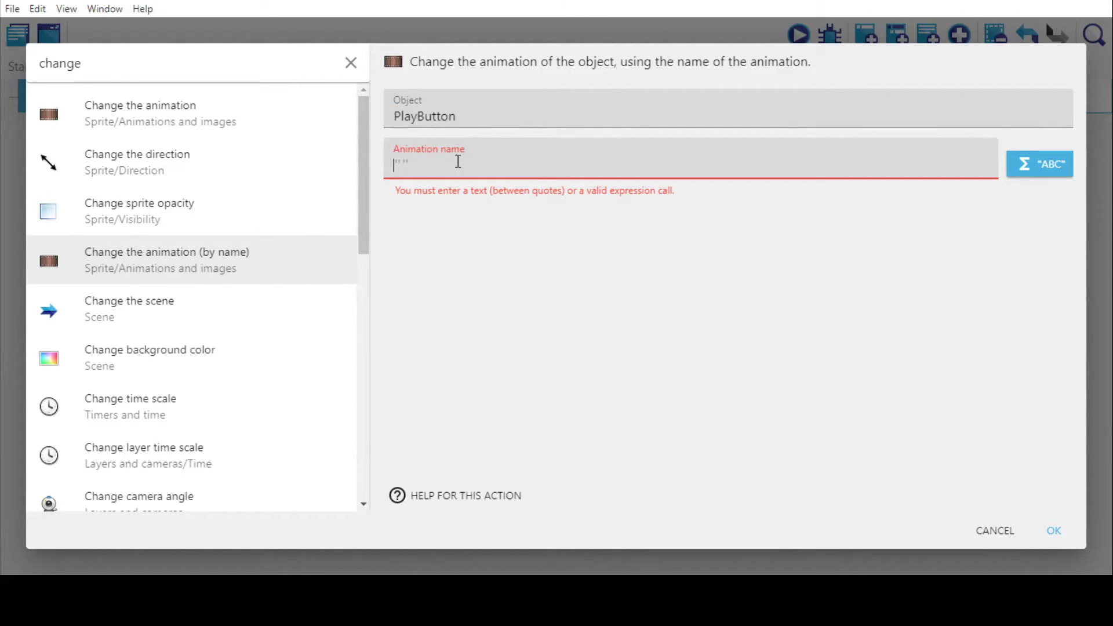
text("")
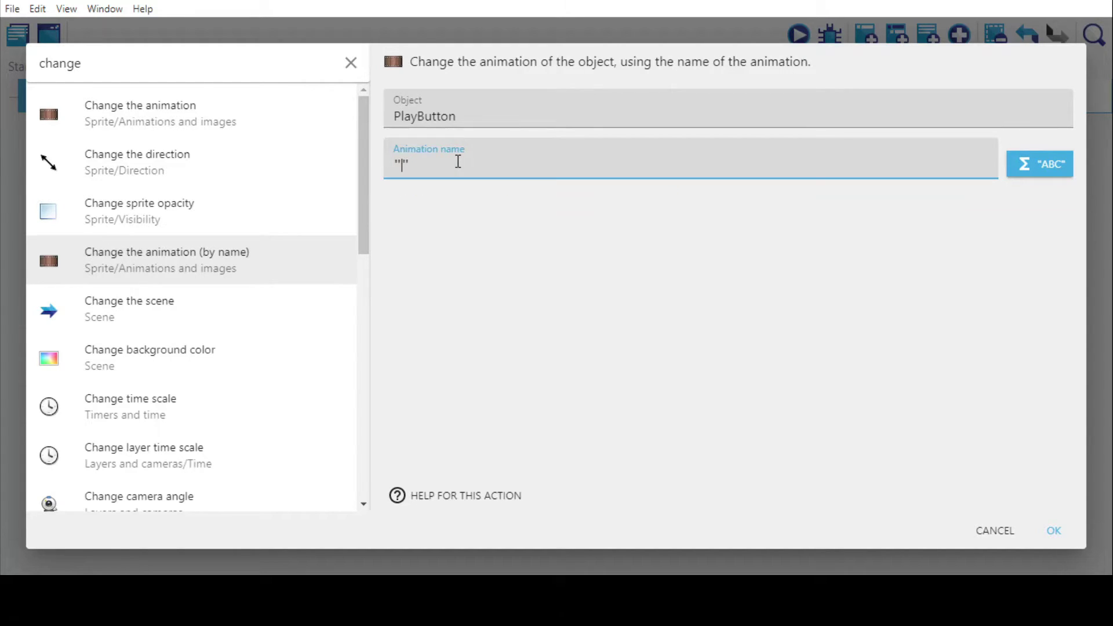
text(PlayButto)
text(nHover)
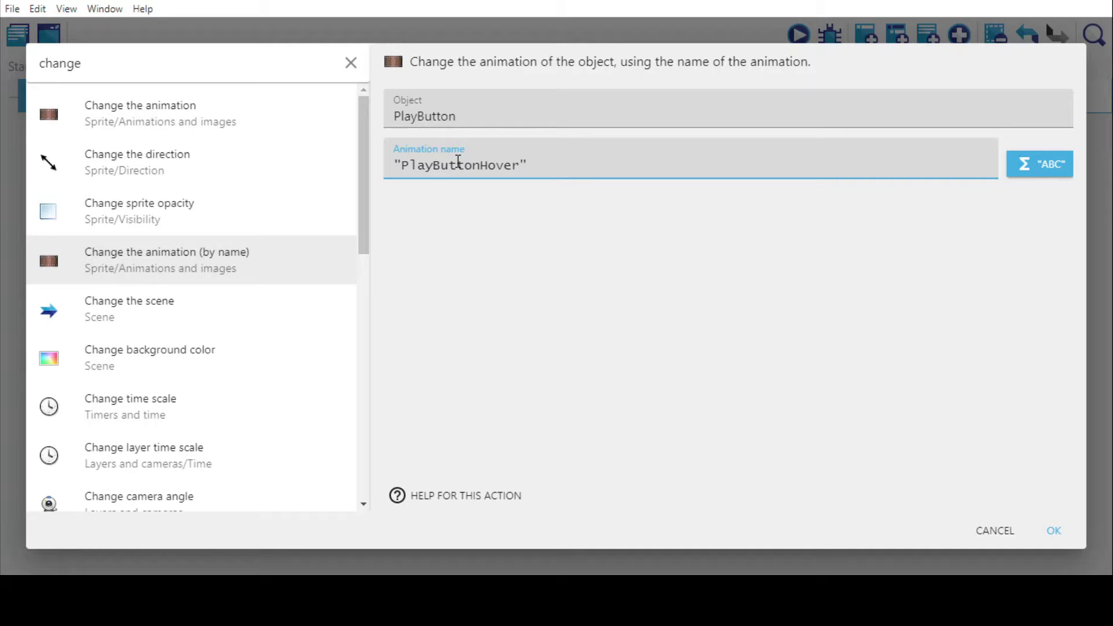
click(1054, 531)
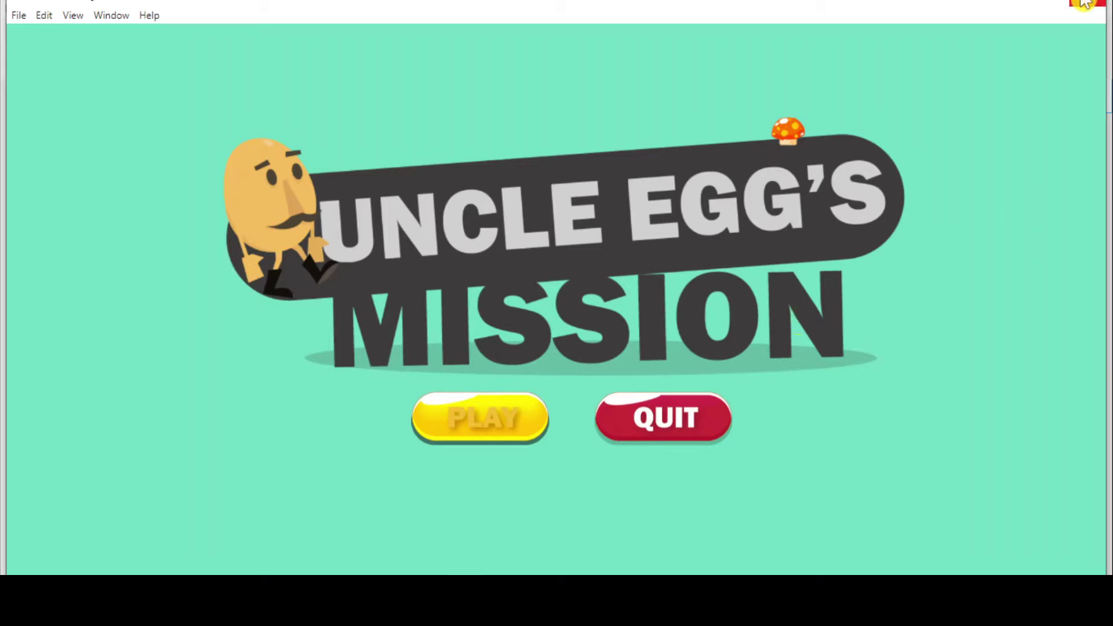
click(1092, 7)
click(801, 35)
click(1097, 10)
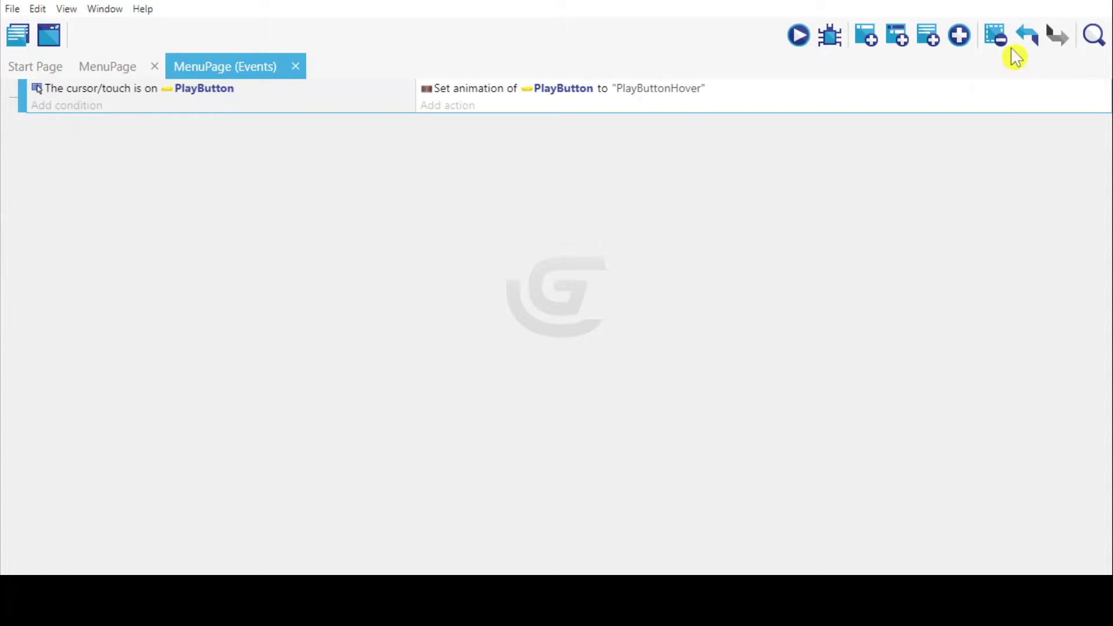
Nest a sub-event under the hover event with condition Left mouse button pressed or touch held
click(866, 37)
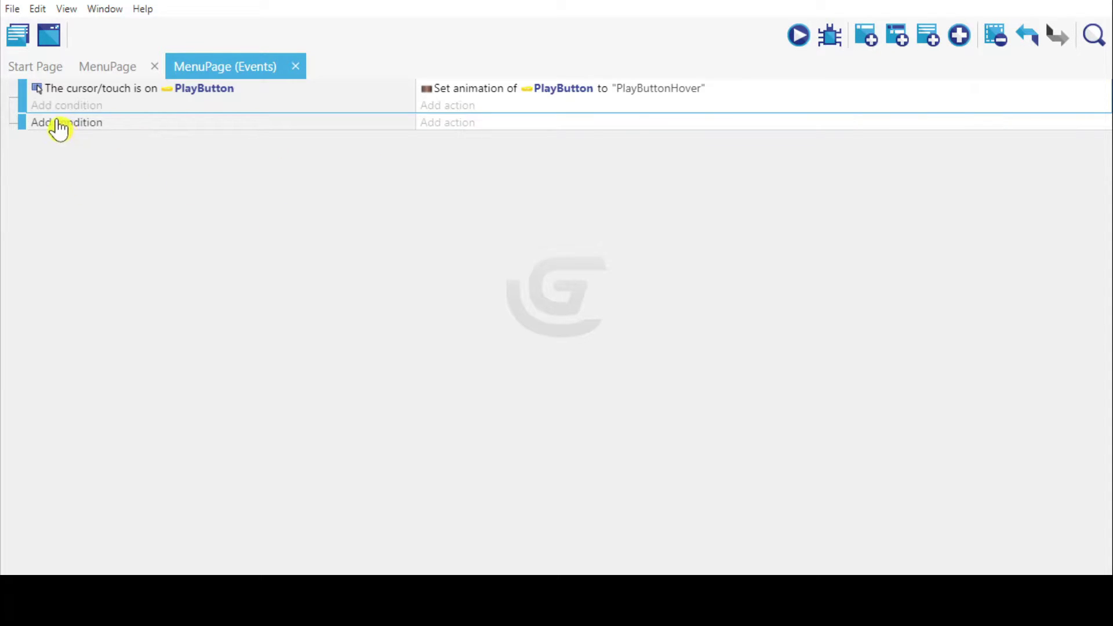
drag(22, 121, 42, 120)
click(97, 124)
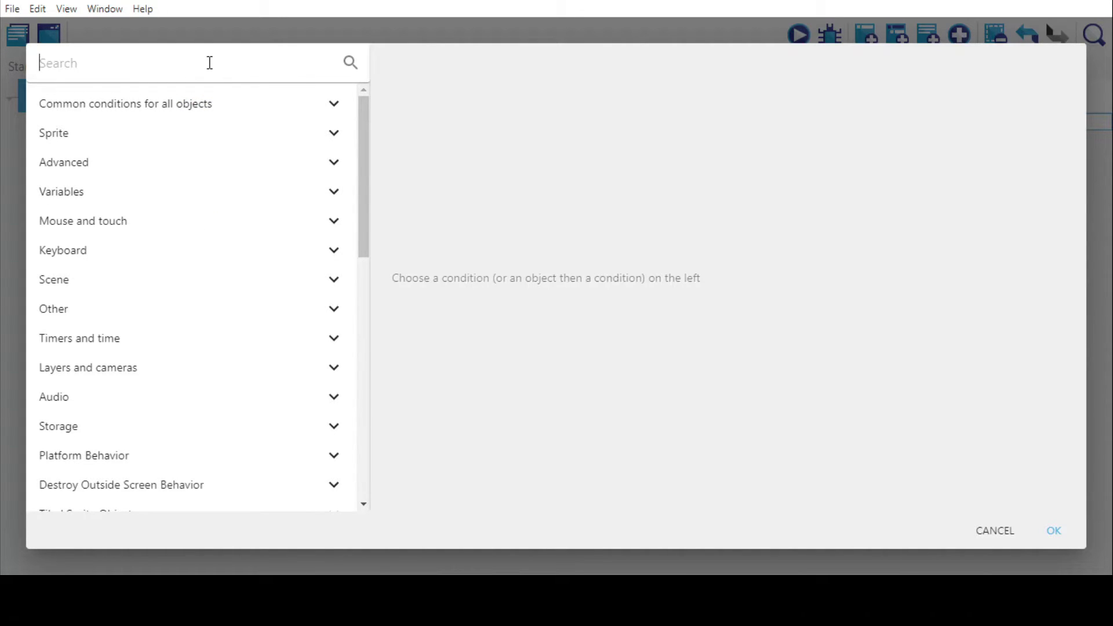
text(m)
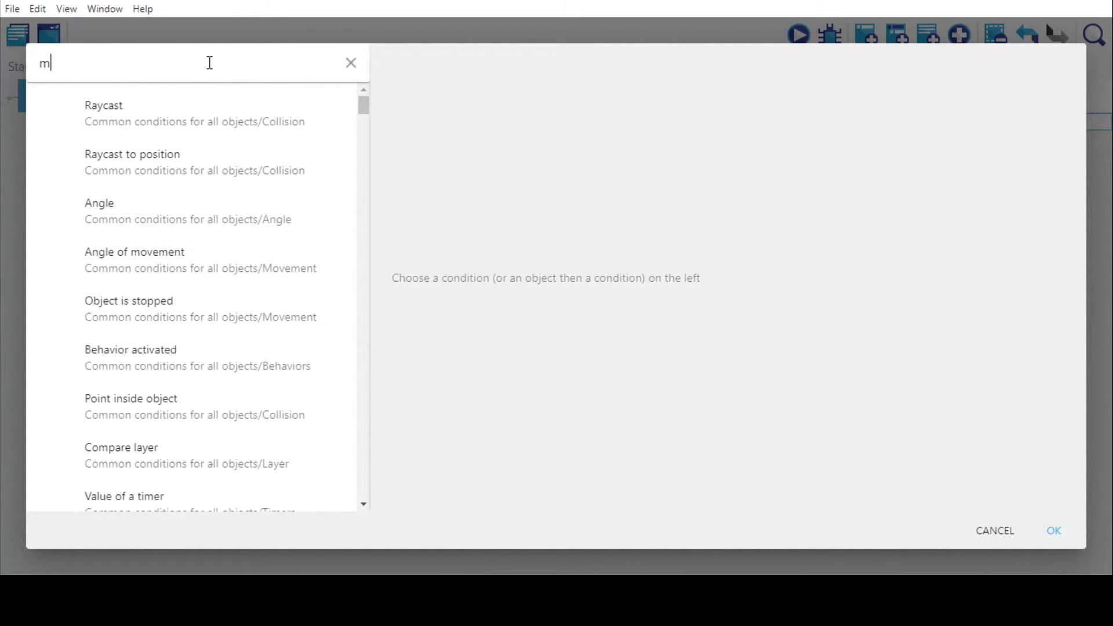
text(ouse)
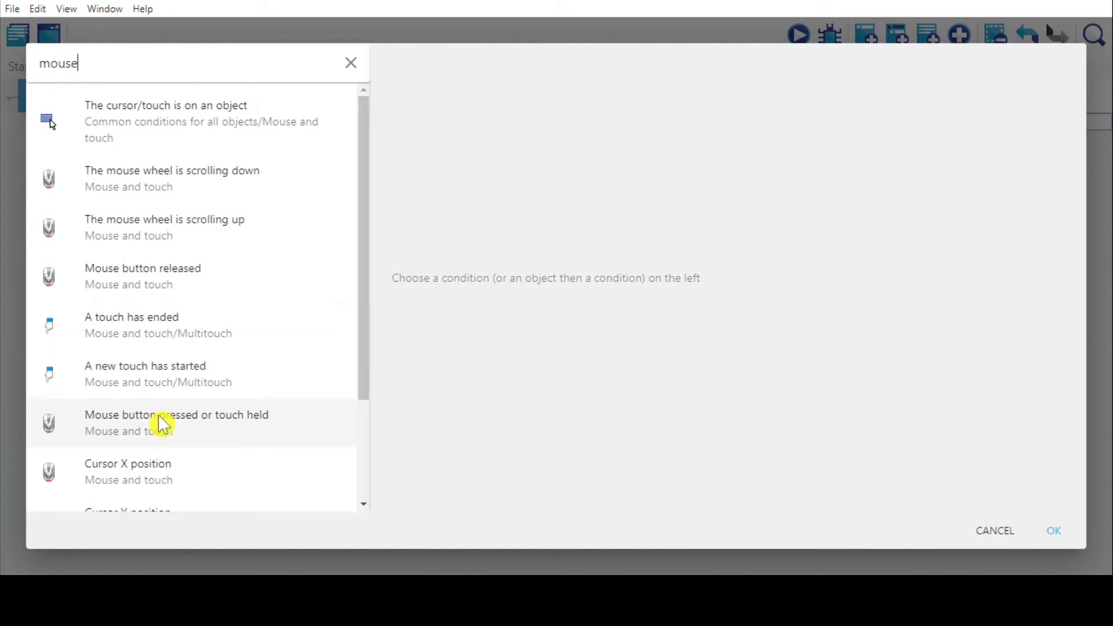
click(200, 437)
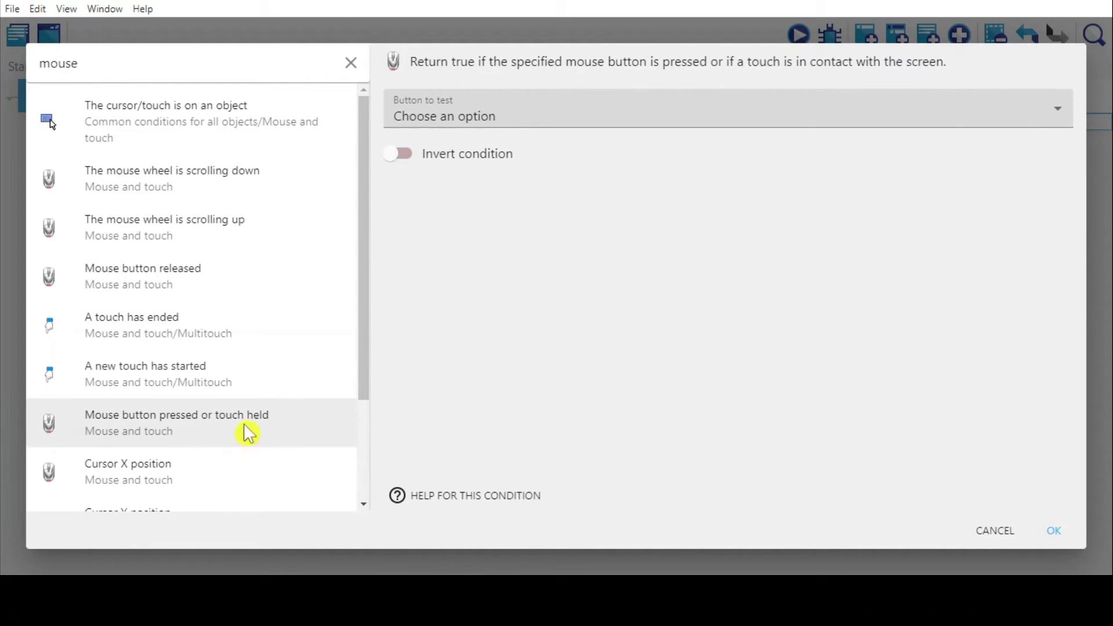
click(479, 116)
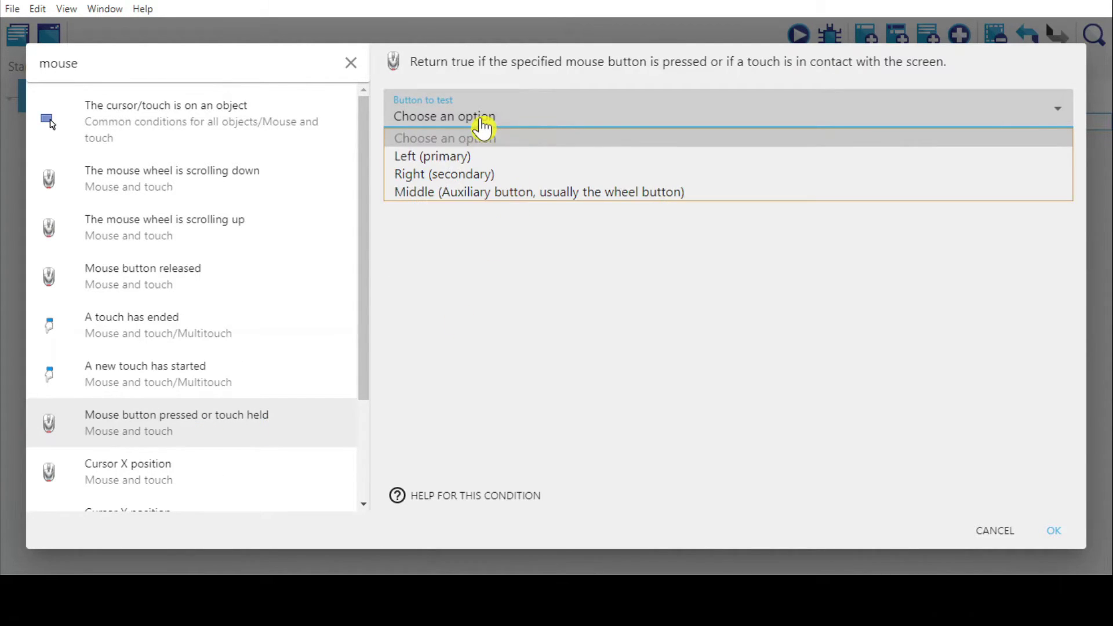
click(470, 156)
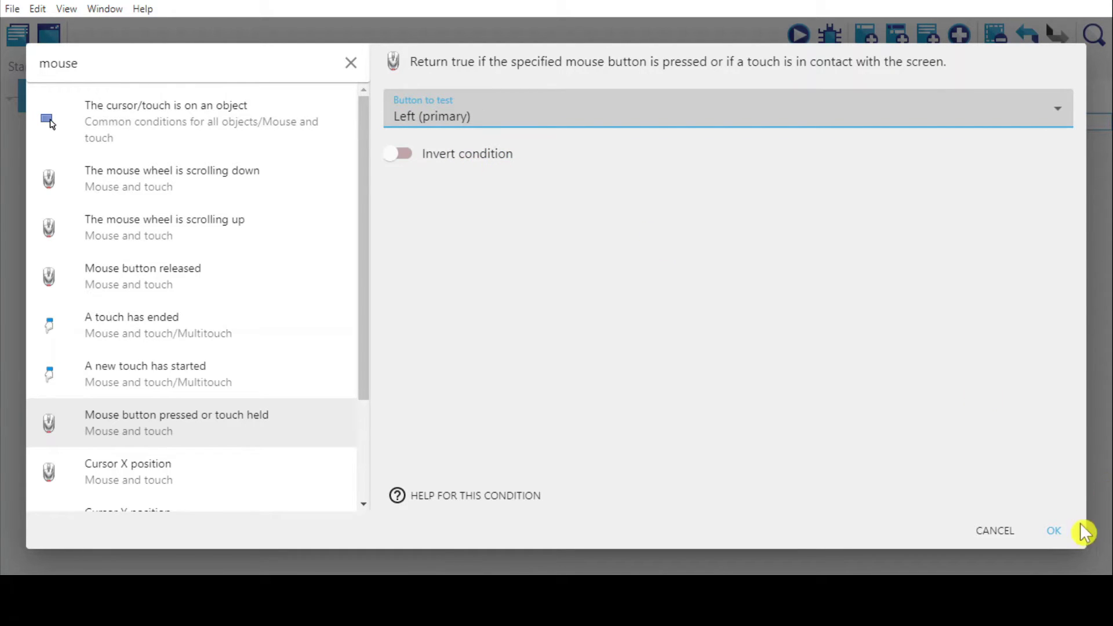
click(1055, 531)
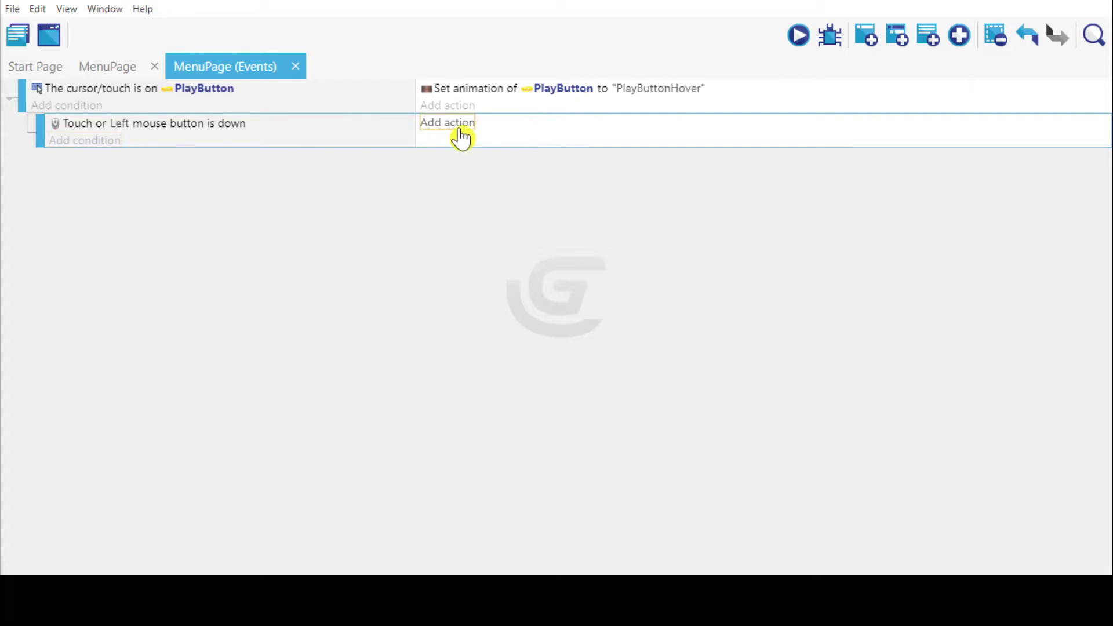
Give the sub-event a Change the scene action targeting "Level_1"
click(447, 122)
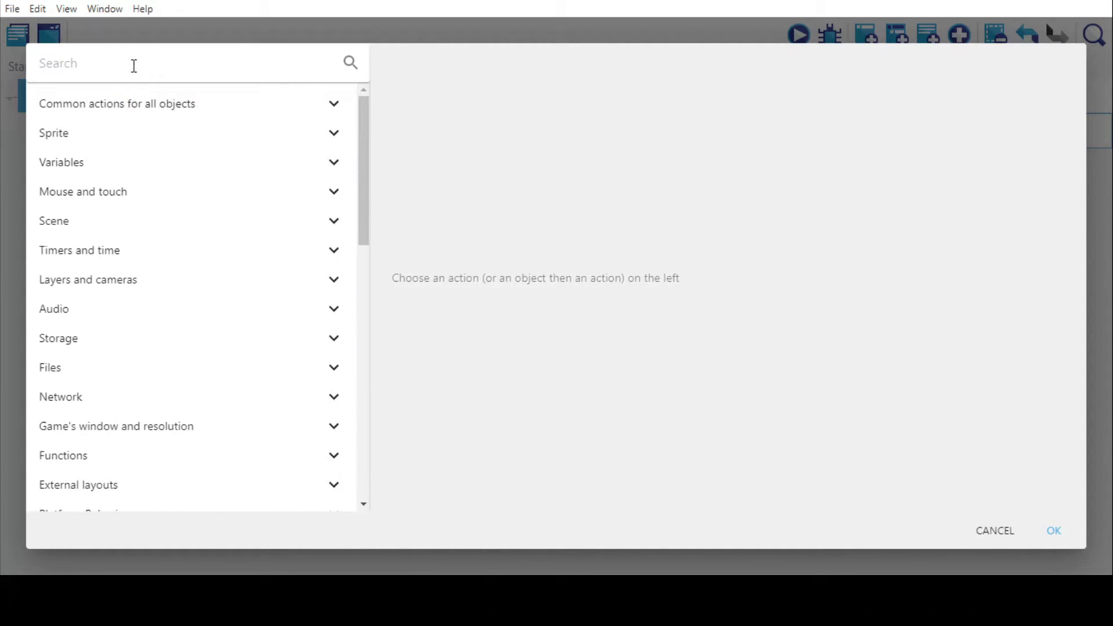
text(chan)
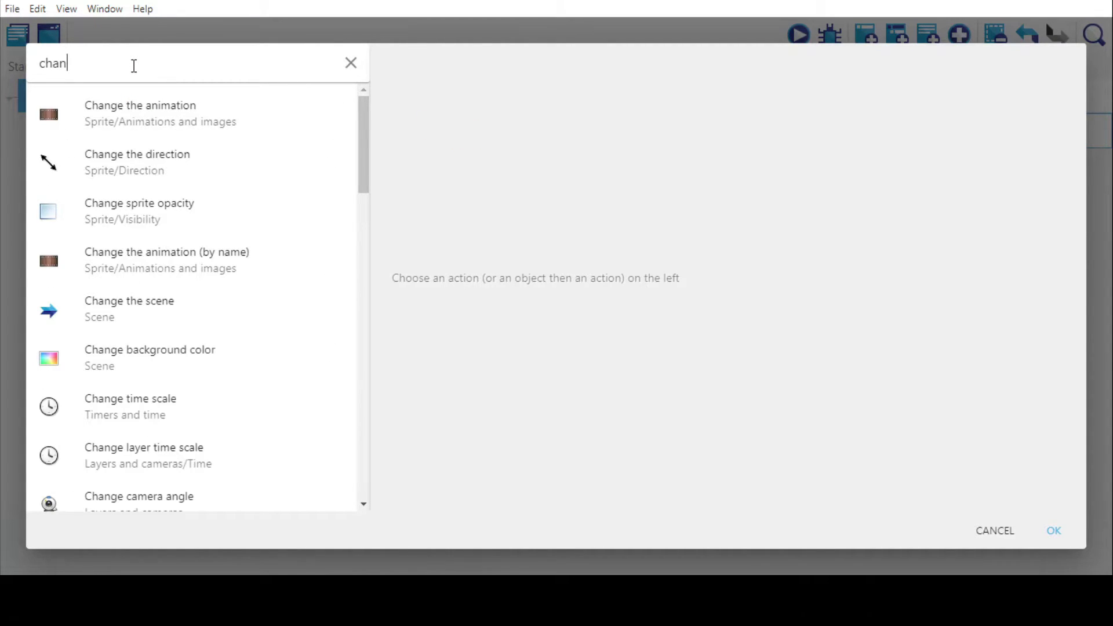
click(175, 320)
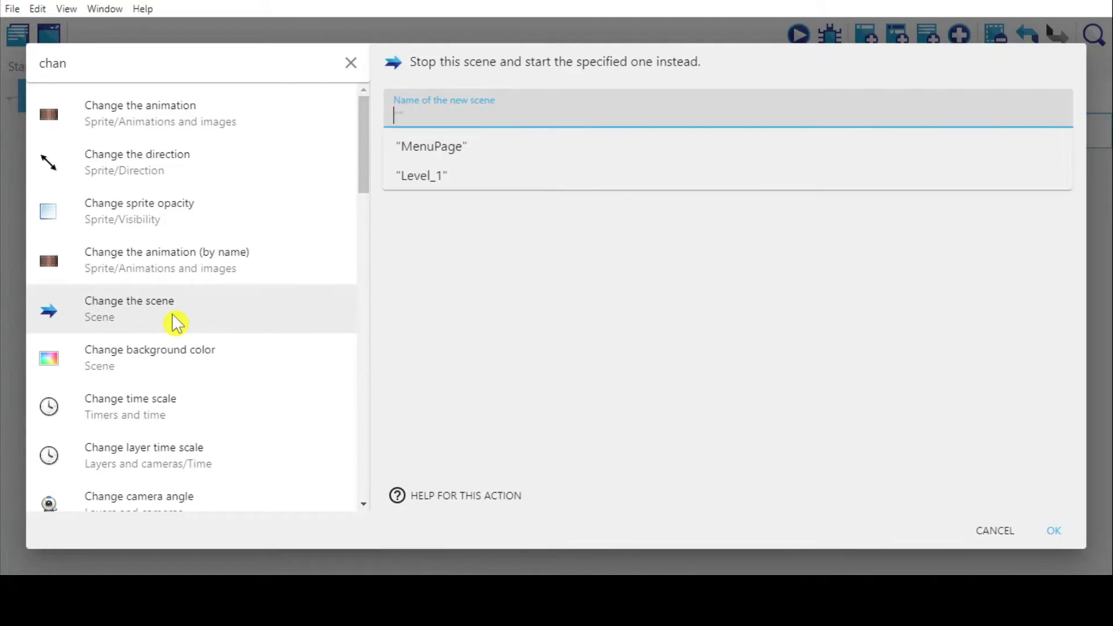
click(471, 178)
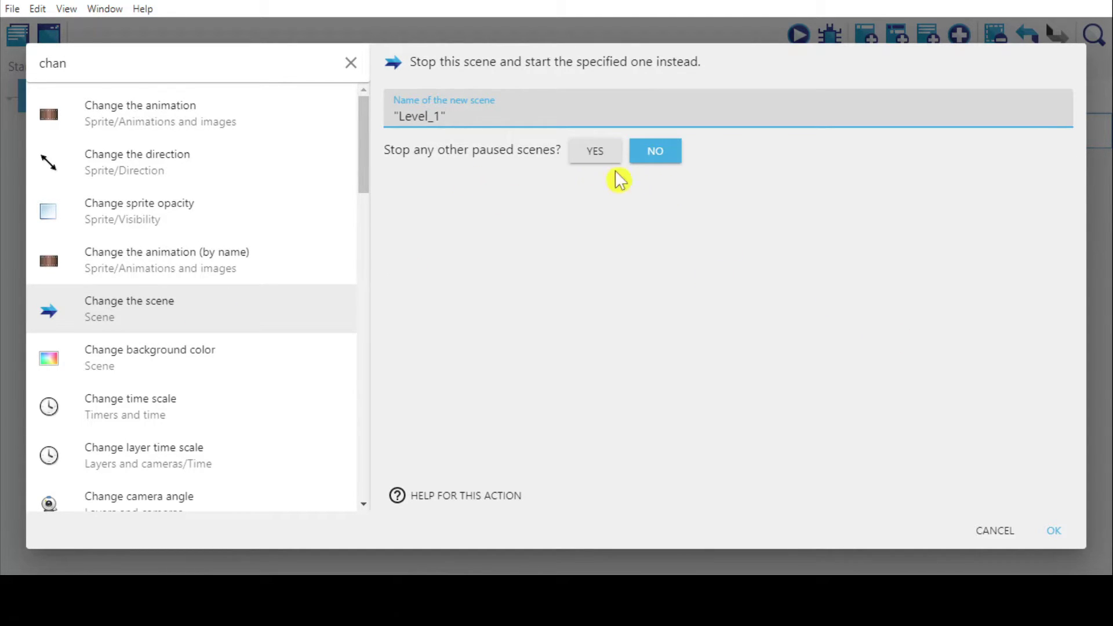
click(1053, 530)
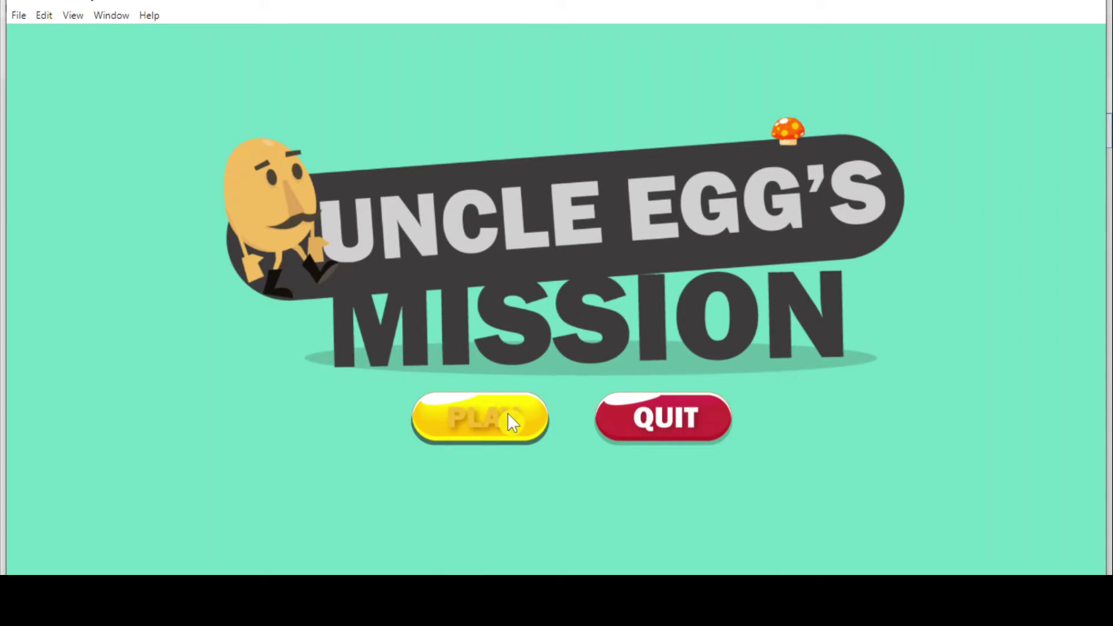
click(507, 413)
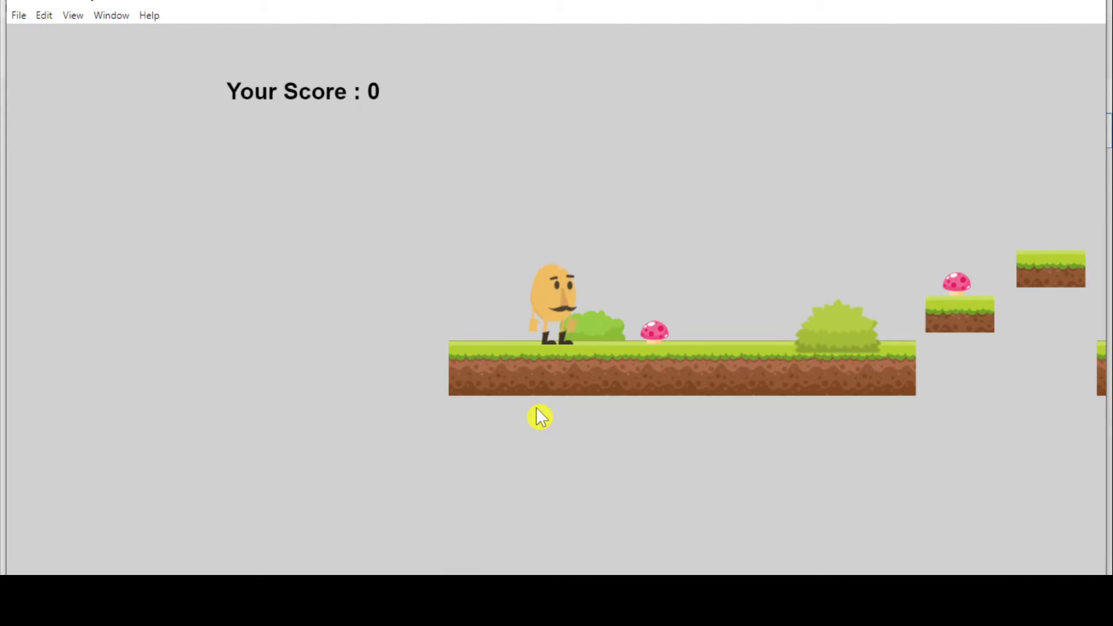
key(Right)
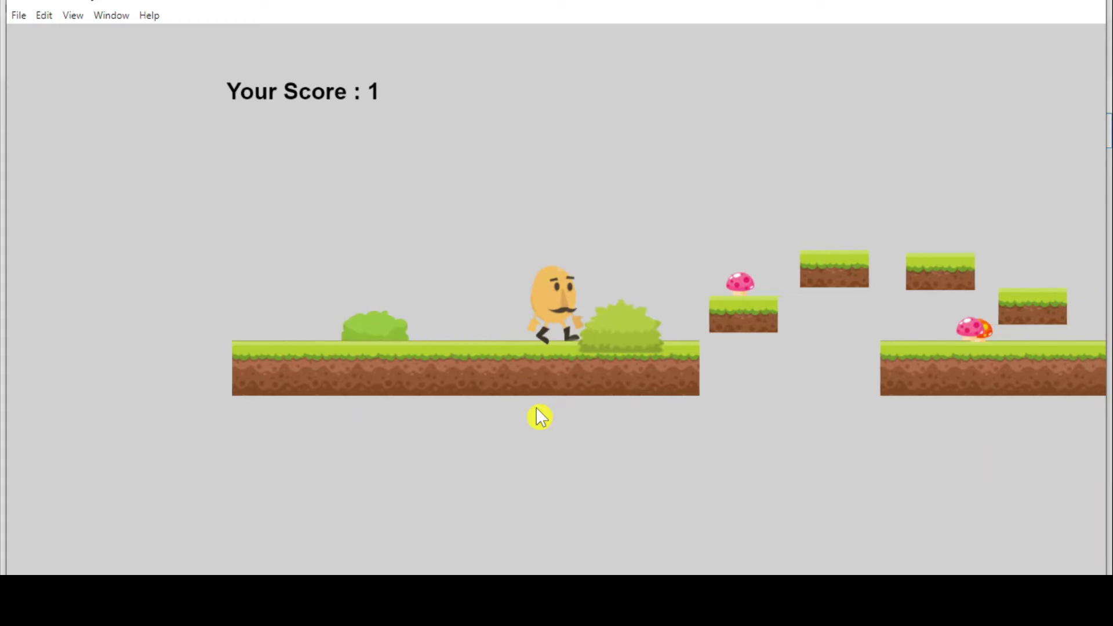
click(1092, 10)
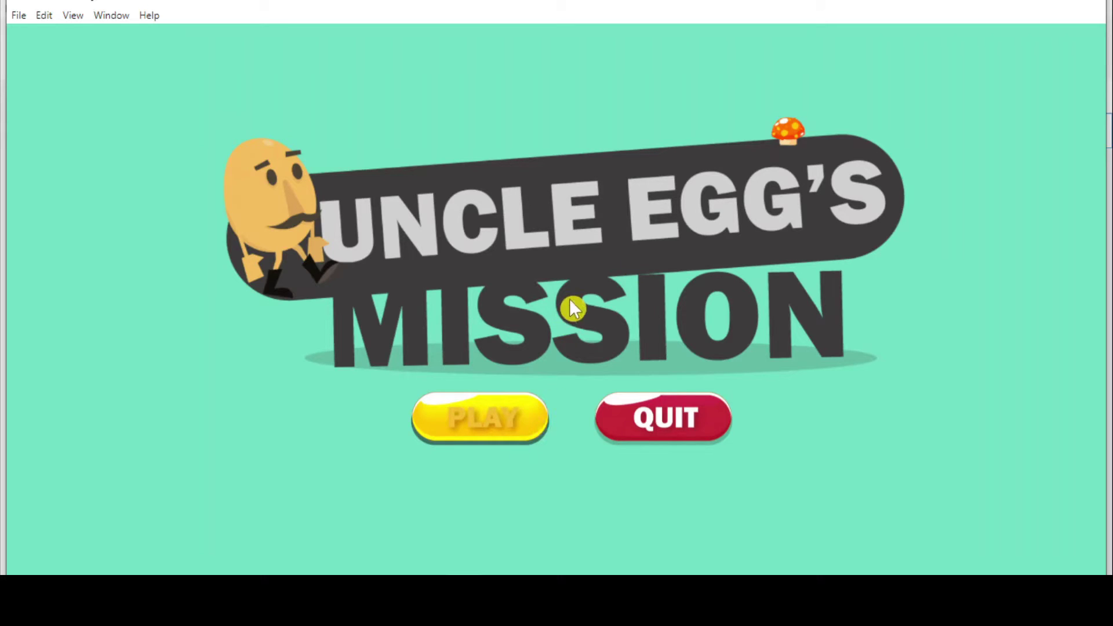
click(1097, 13)
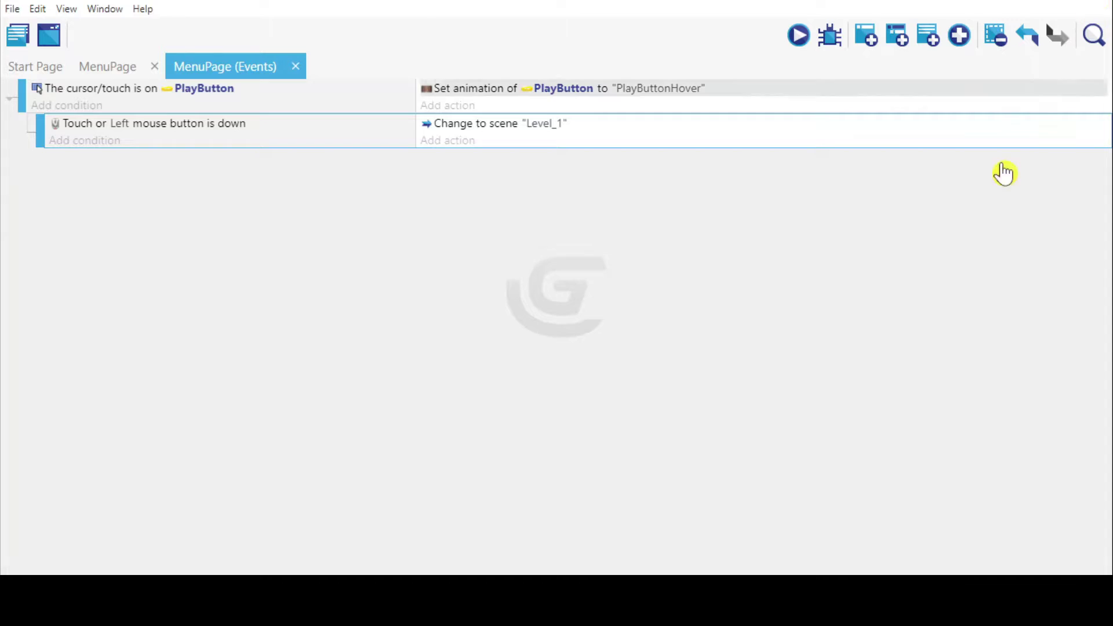
click(799, 35)
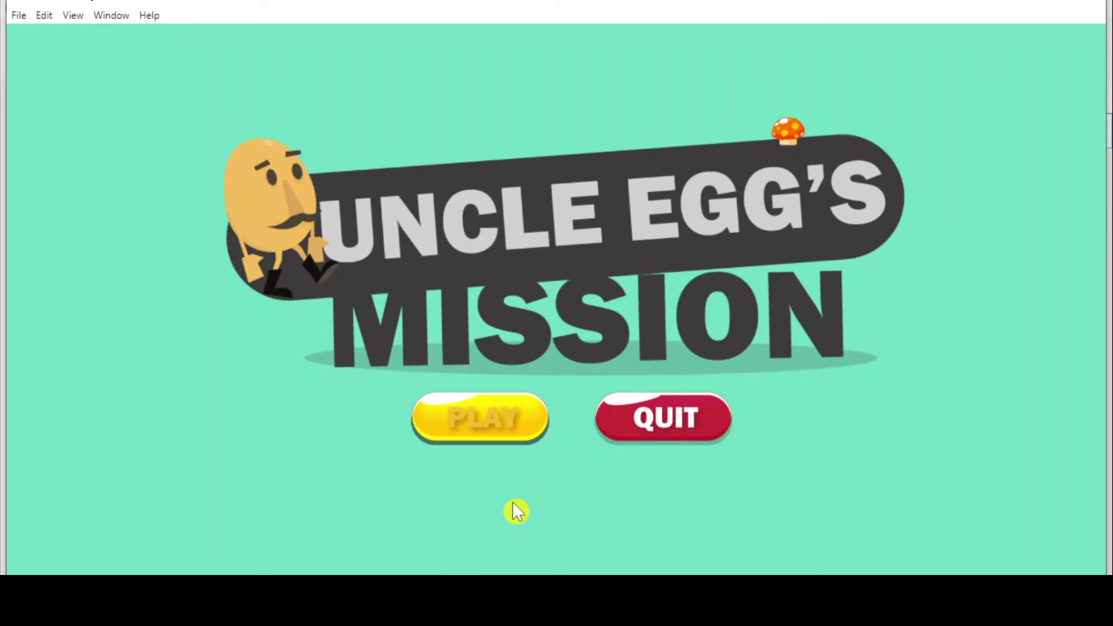
click(1098, 10)
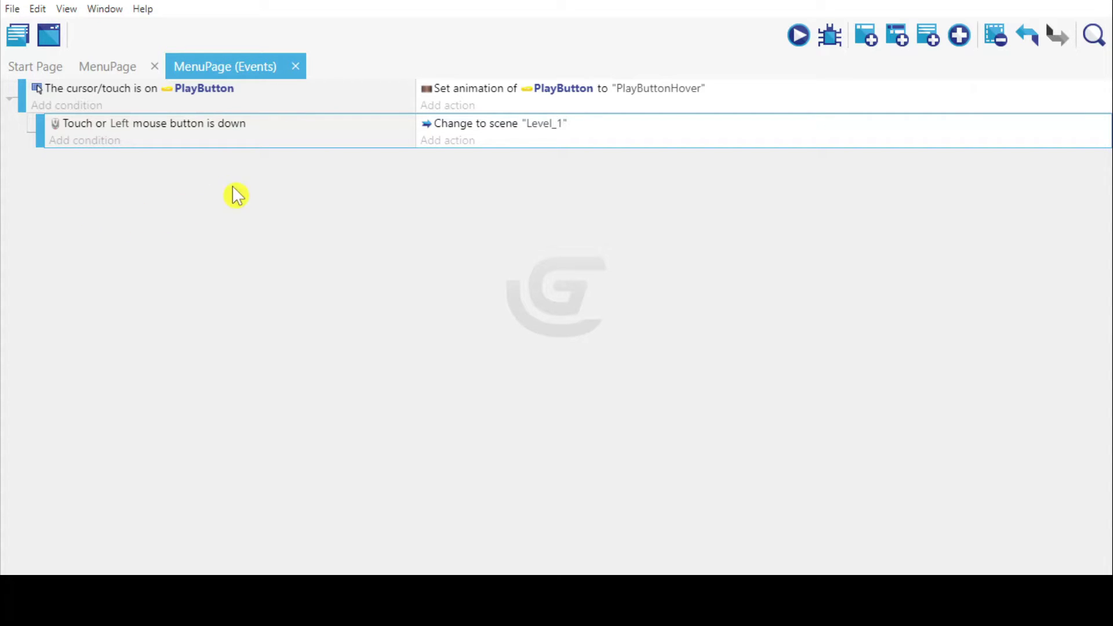
Copy the PlayButton hover event and add an empty event row below it
right_click(337, 98)
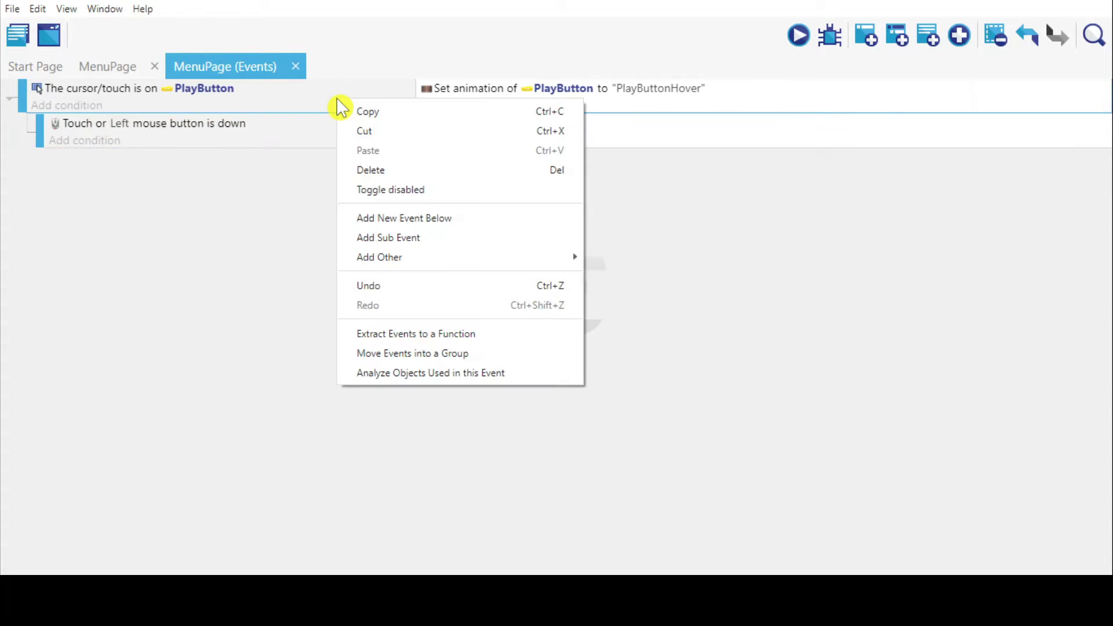
click(372, 114)
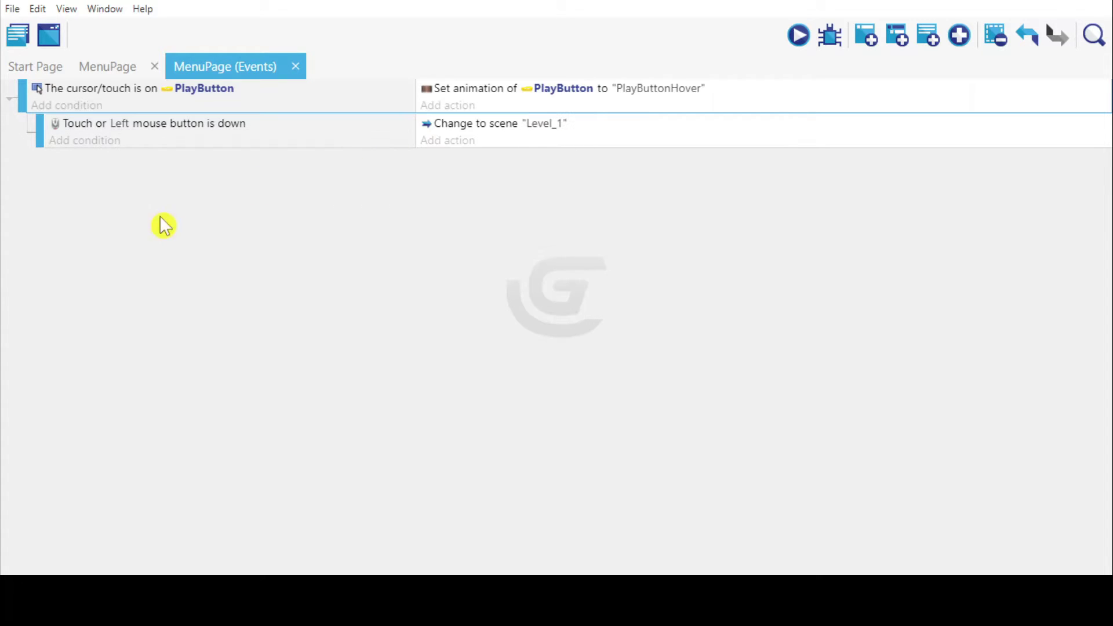
click(868, 37)
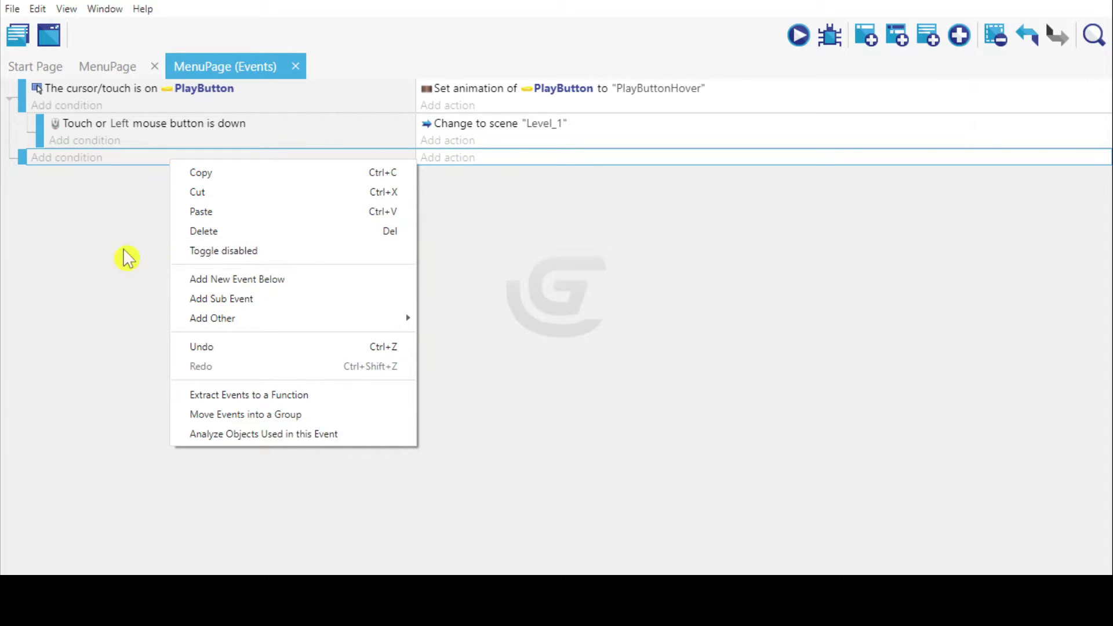
click(140, 201)
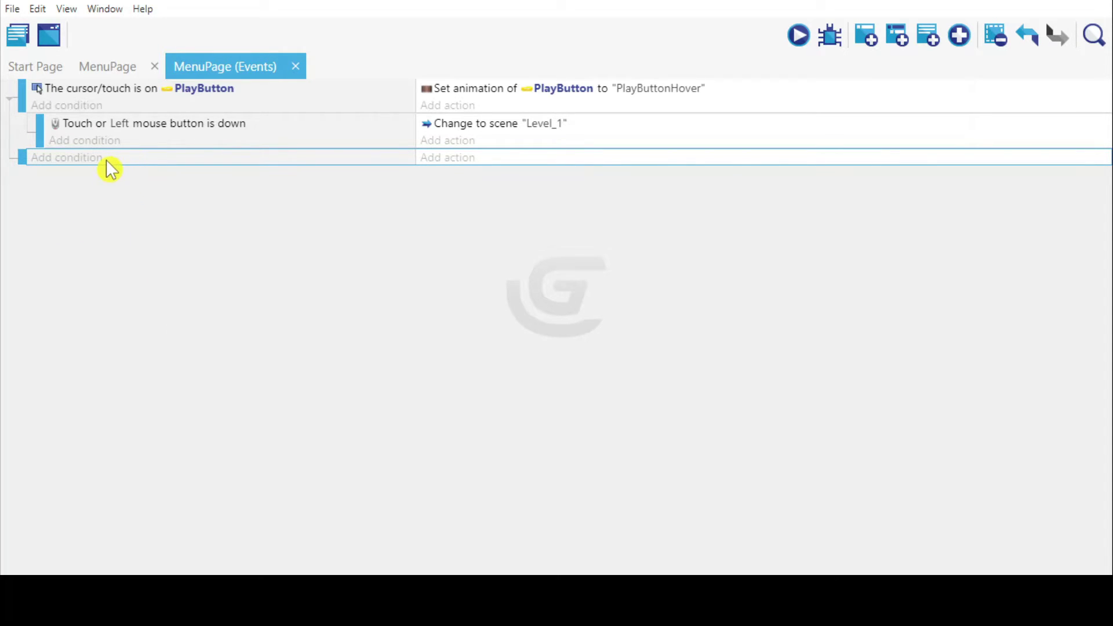
right_click(142, 158)
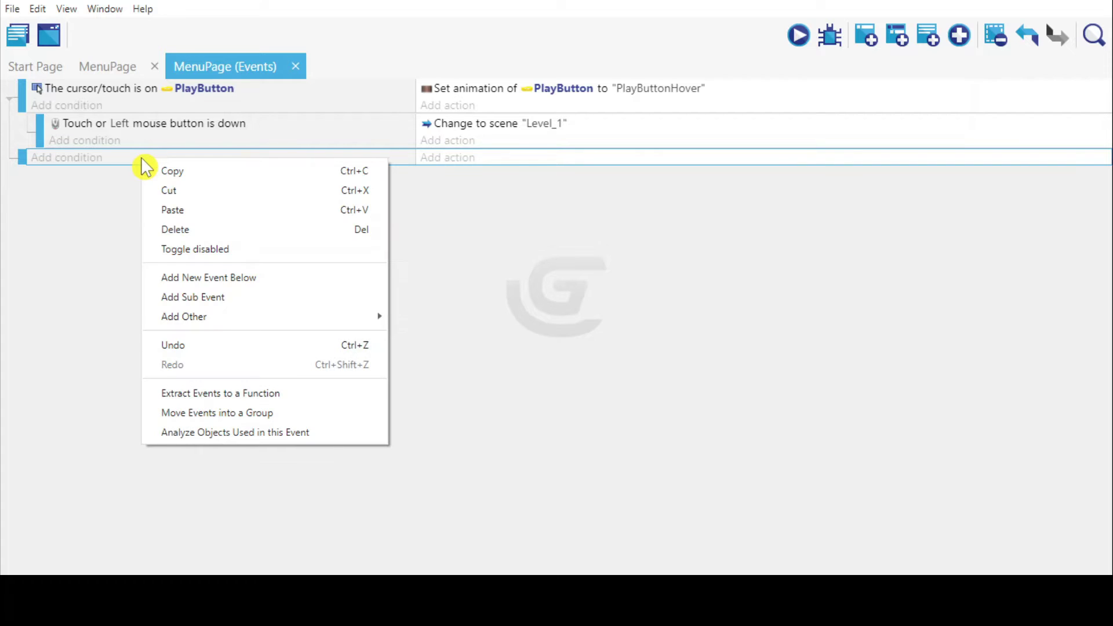
click(321, 100)
right_click(321, 101)
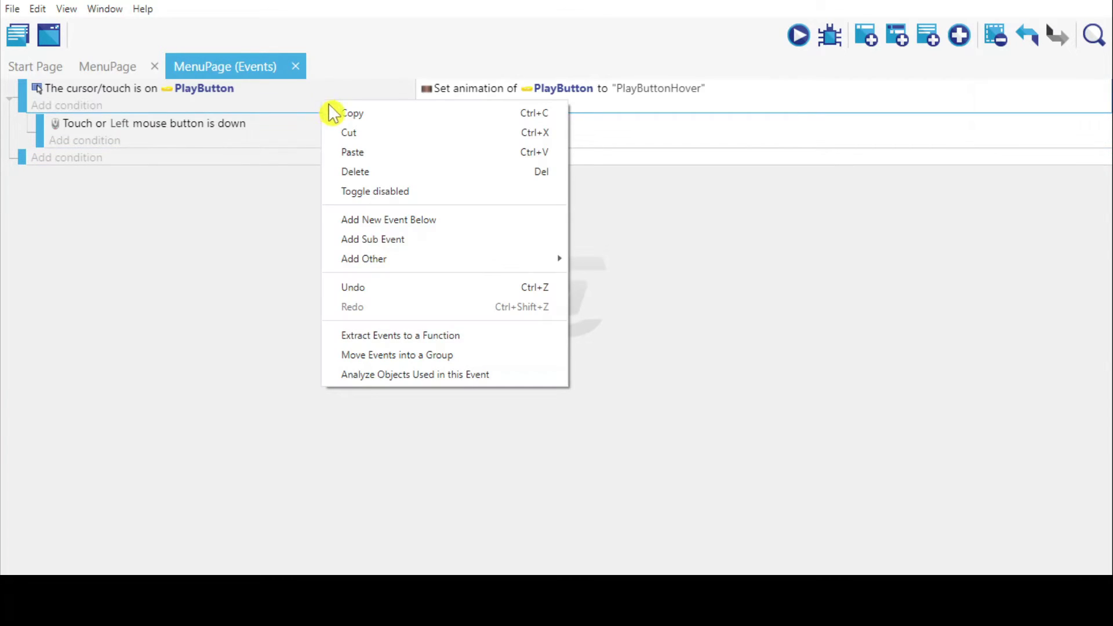
click(191, 155)
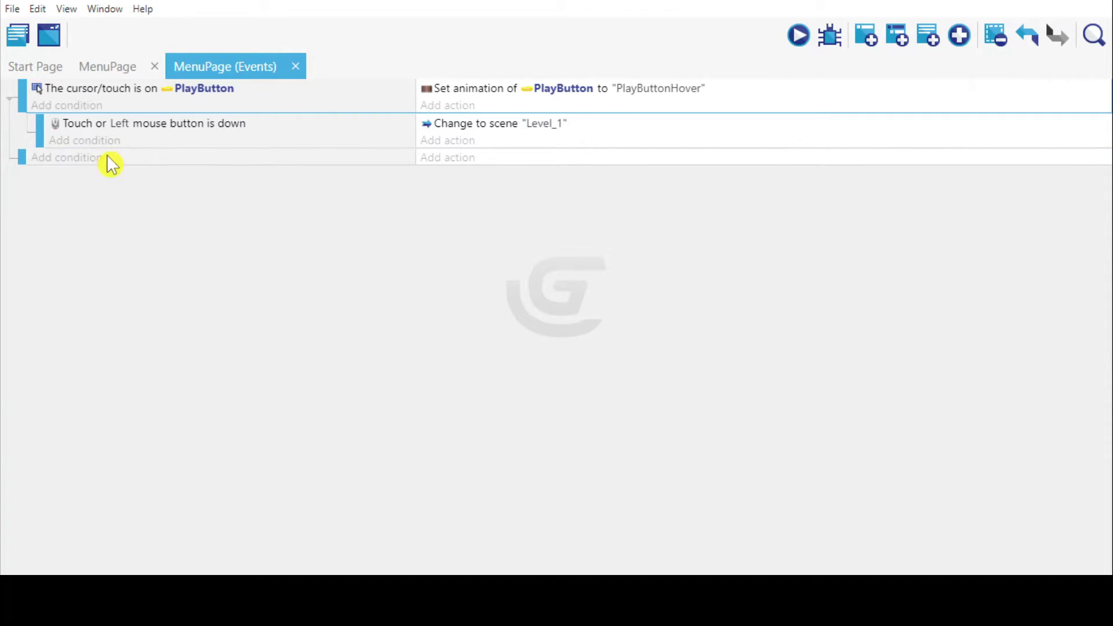
Paste the copied PlayButton event with its Level_1 sub-event onto the empty row
click(94, 162)
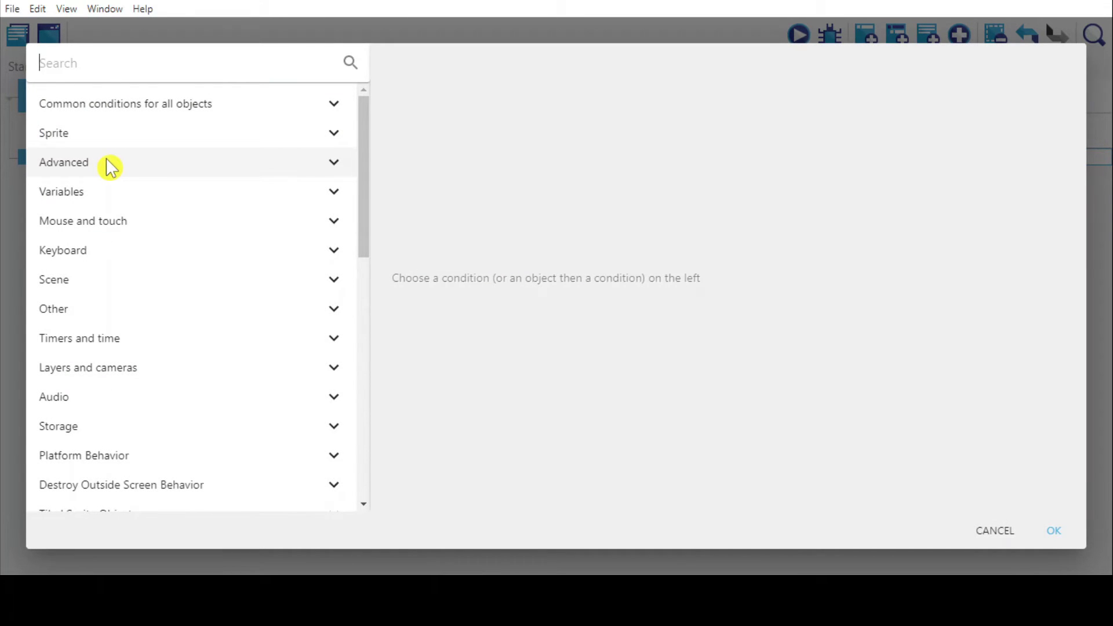
click(993, 531)
right_click(191, 161)
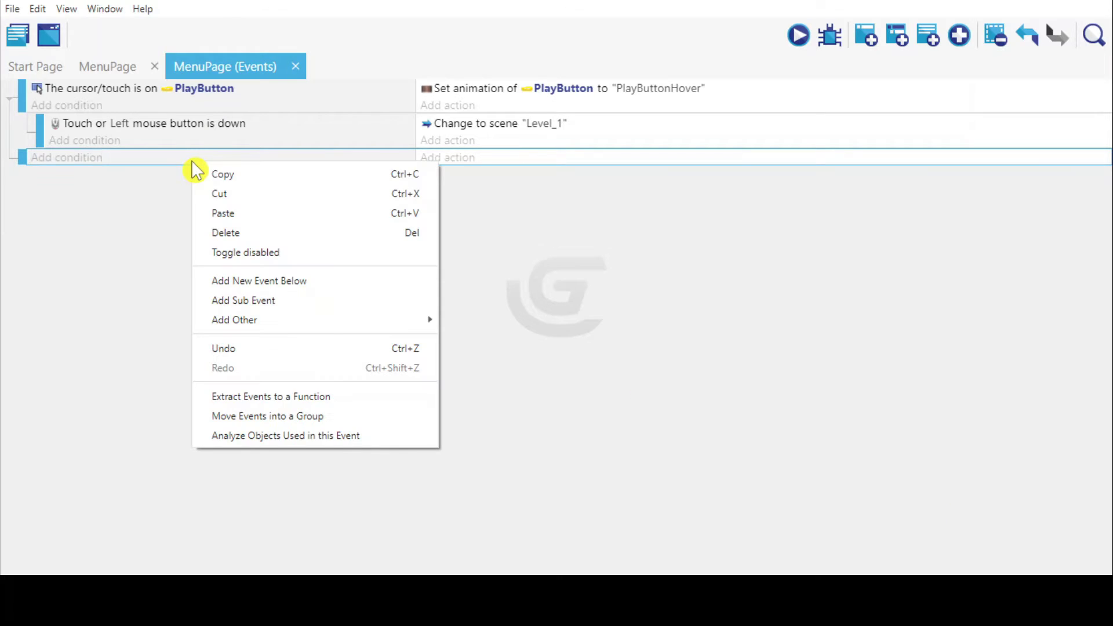
click(252, 214)
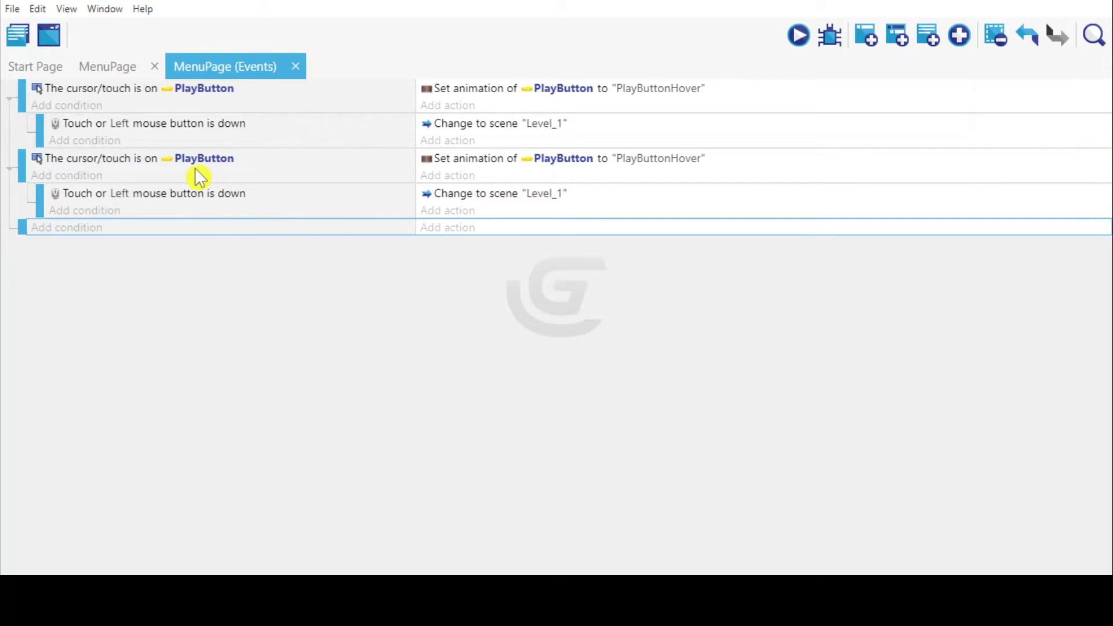
Invert the copied cursor-on-PlayButton condition so it means not hovered
double_click(75, 161)
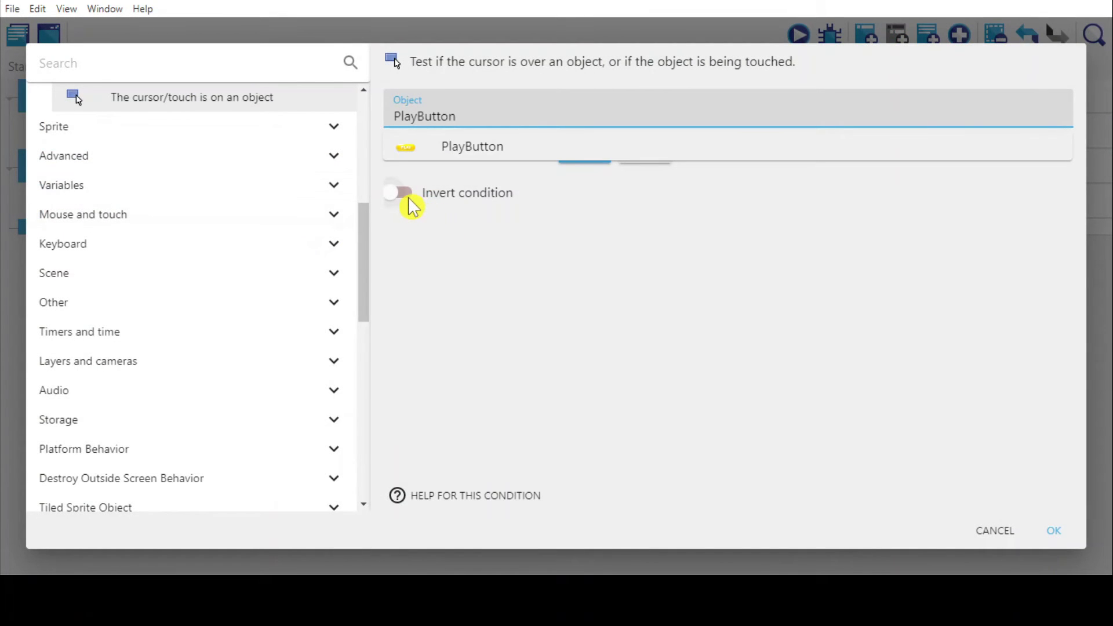
click(402, 192)
click(1063, 534)
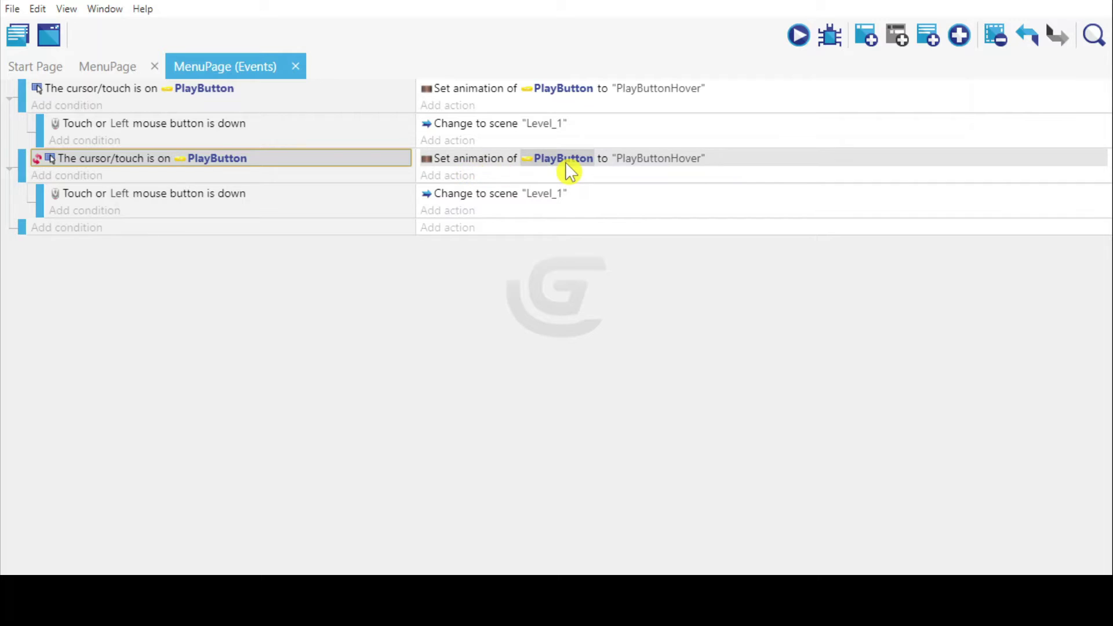
Set the copied action's animation to PlayButtonNormal and delete its scene-change sub-event
click(645, 162)
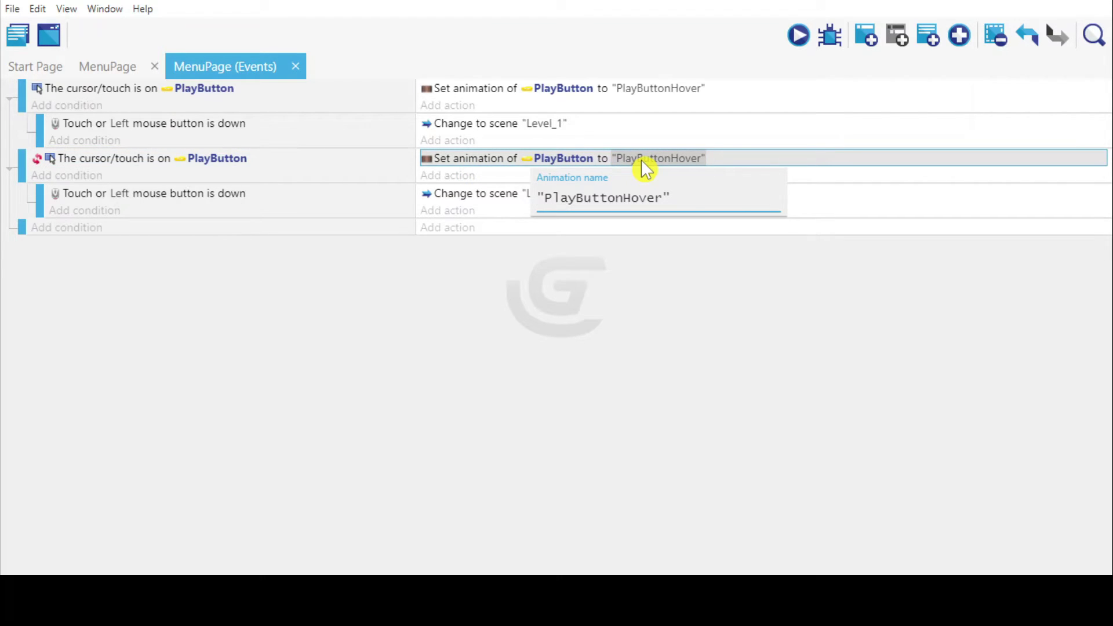
click(658, 198)
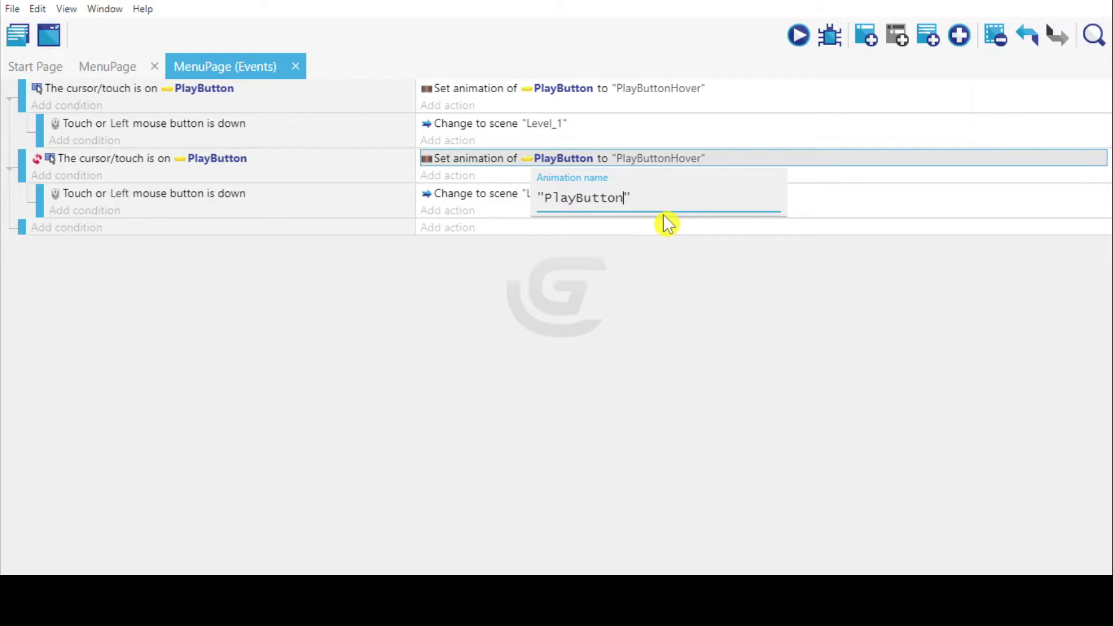
text(Normal)
key(Return)
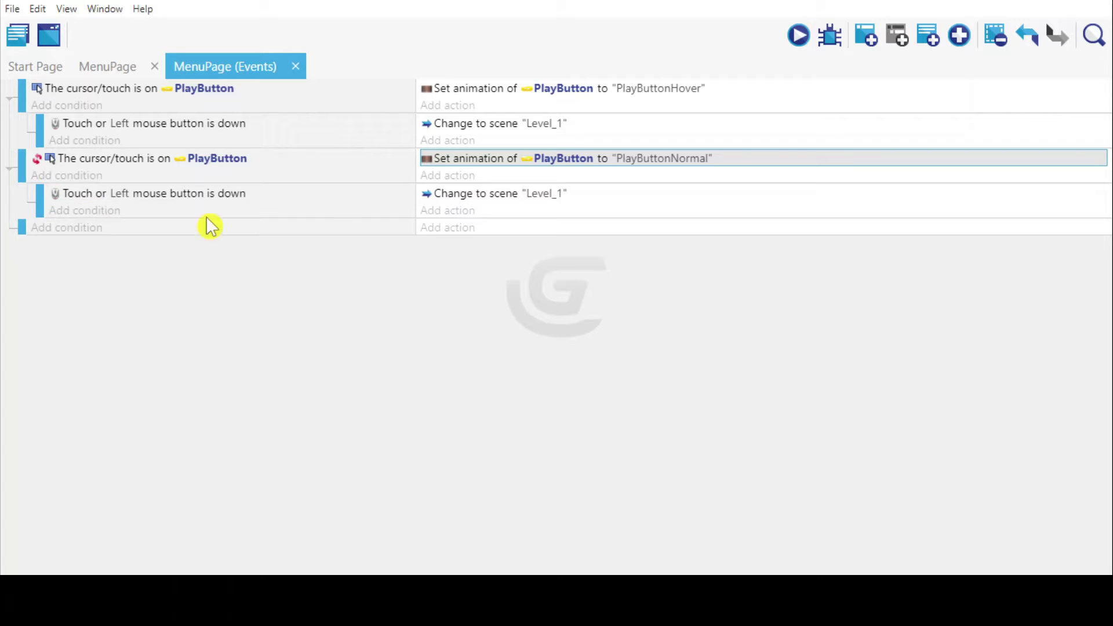
right_click(368, 204)
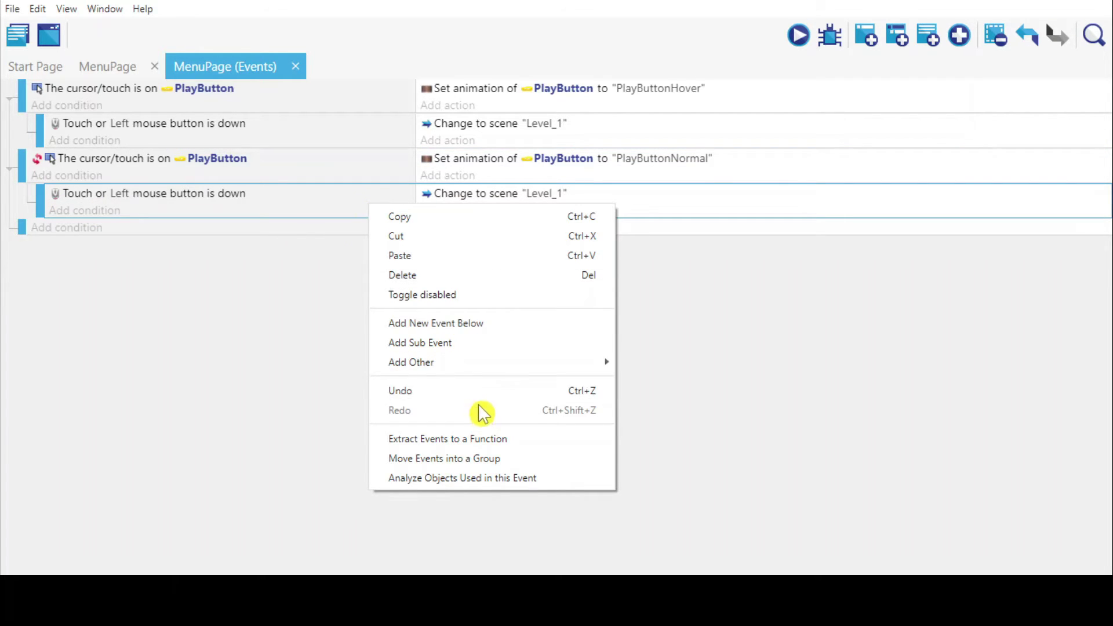
click(446, 277)
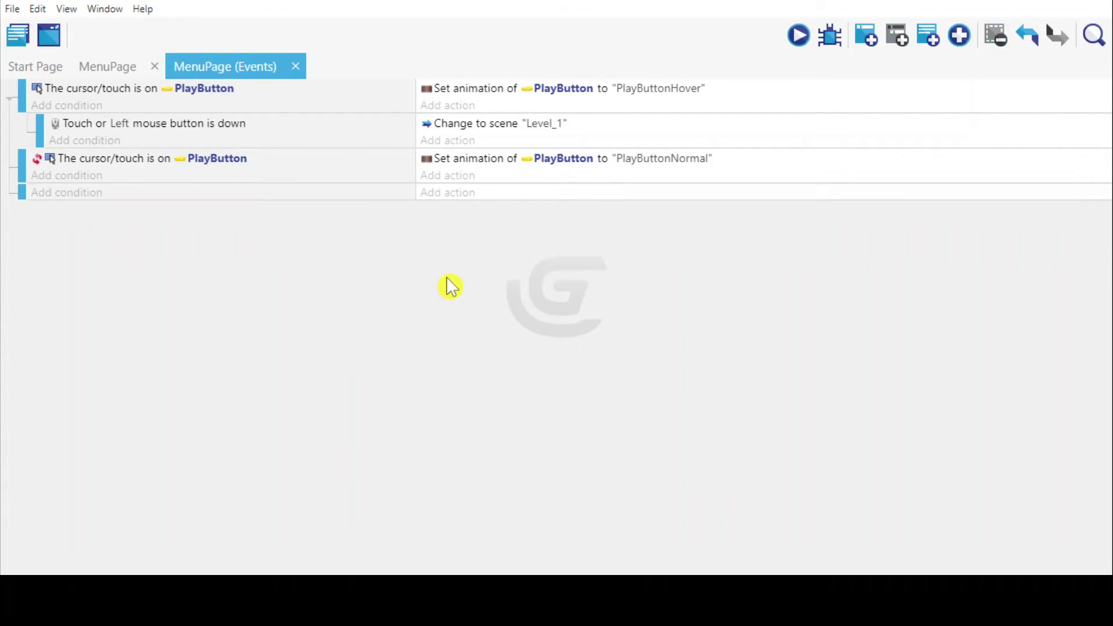
click(801, 36)
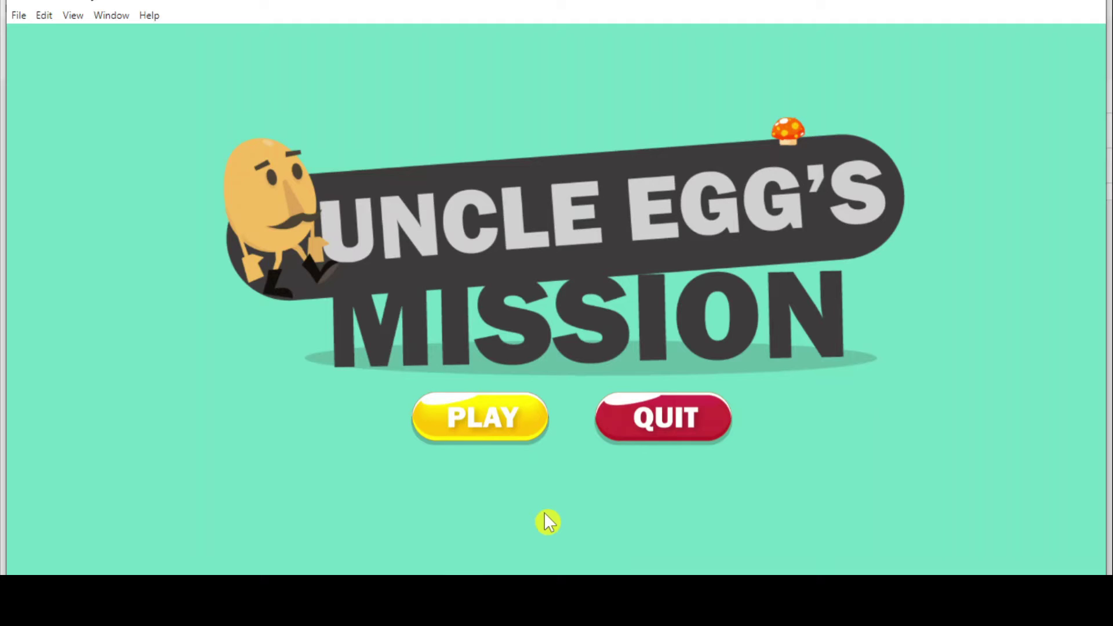
click(509, 424)
key(Right)
key(Right)
key(Up)
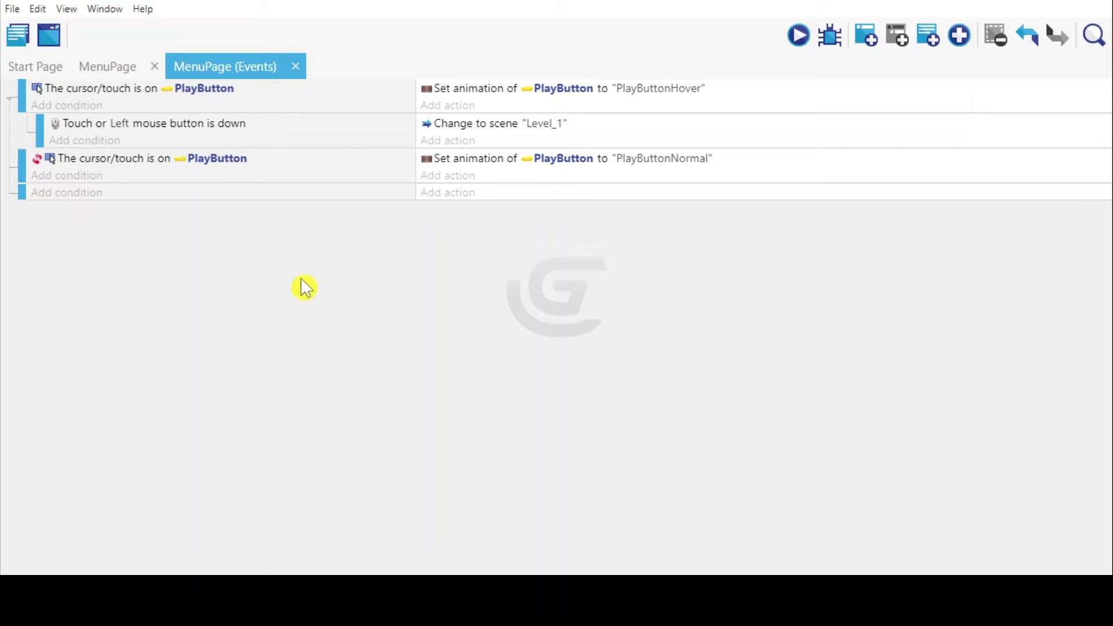
Give the new event a cursor-on-QuitButton condition
click(69, 193)
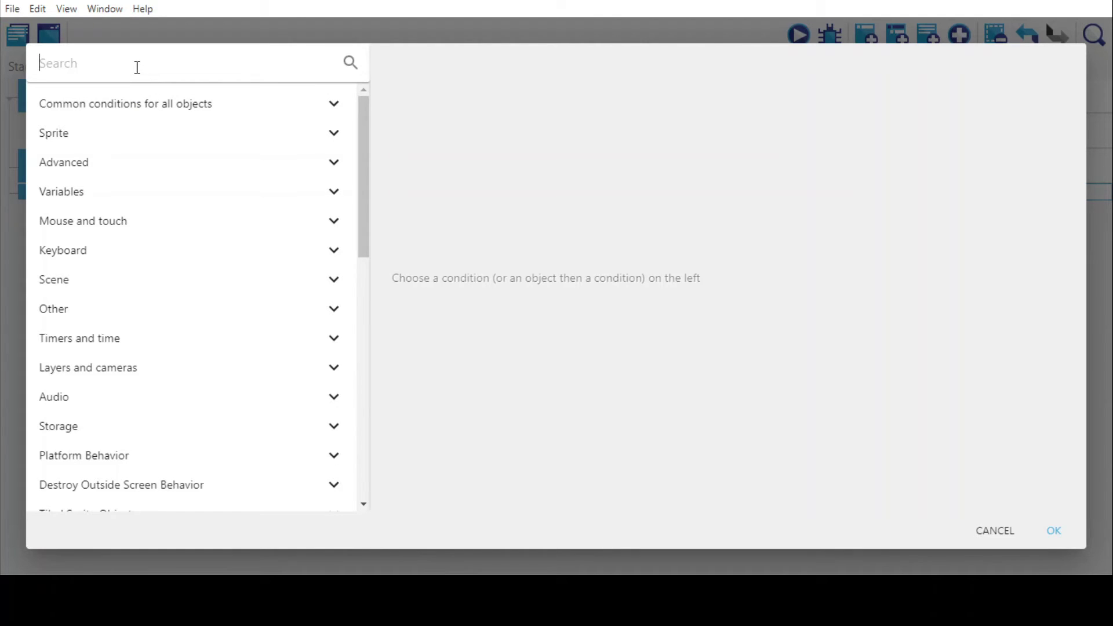
text(cur)
click(148, 117)
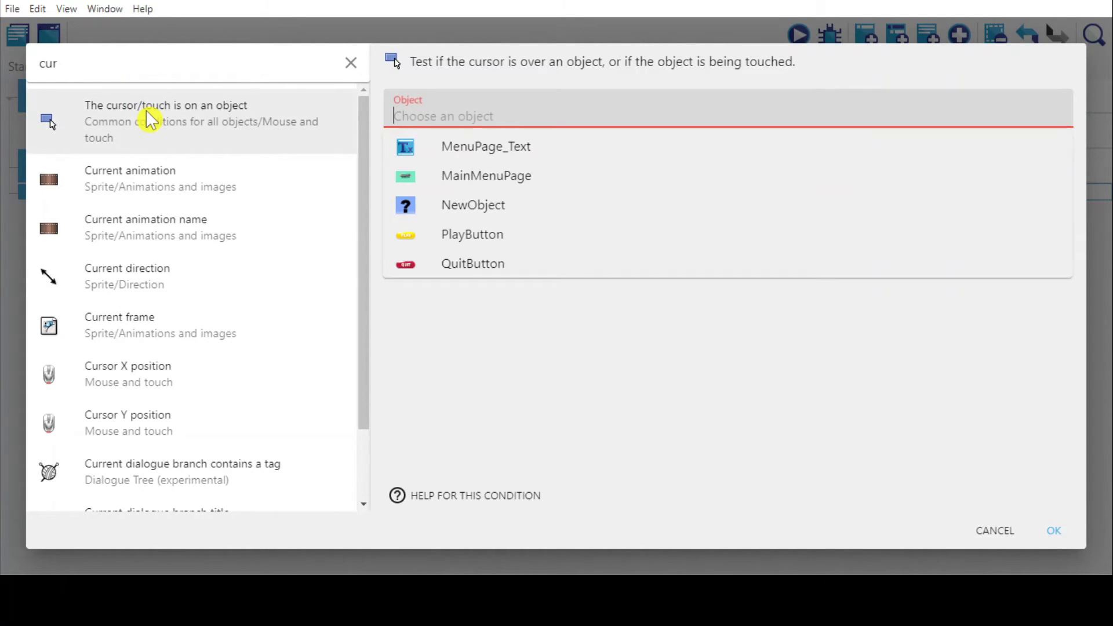
click(475, 263)
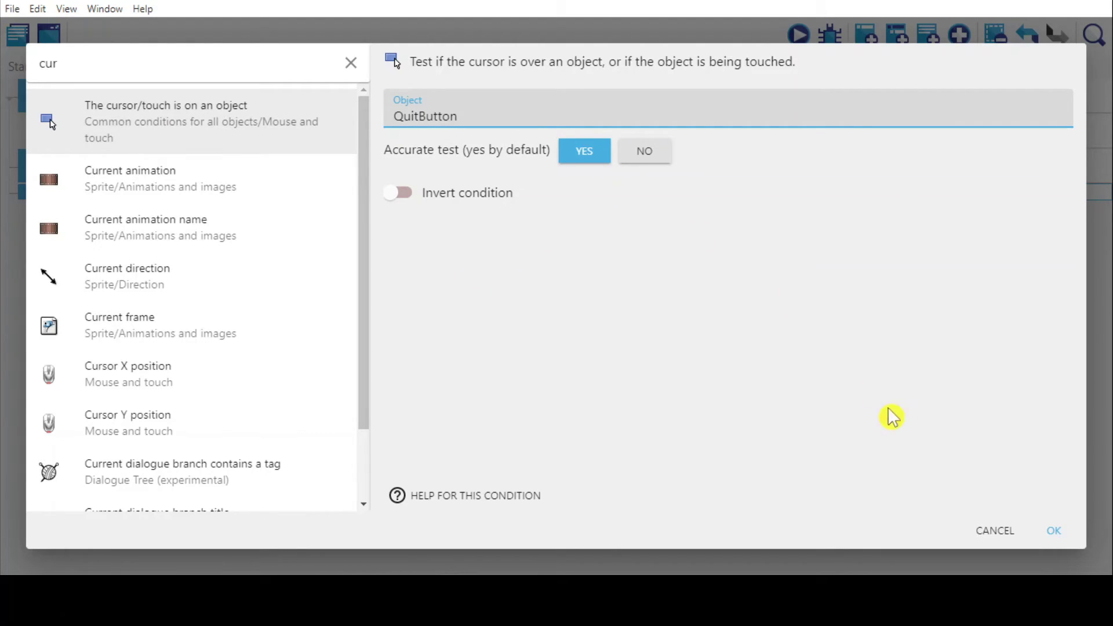
click(1055, 538)
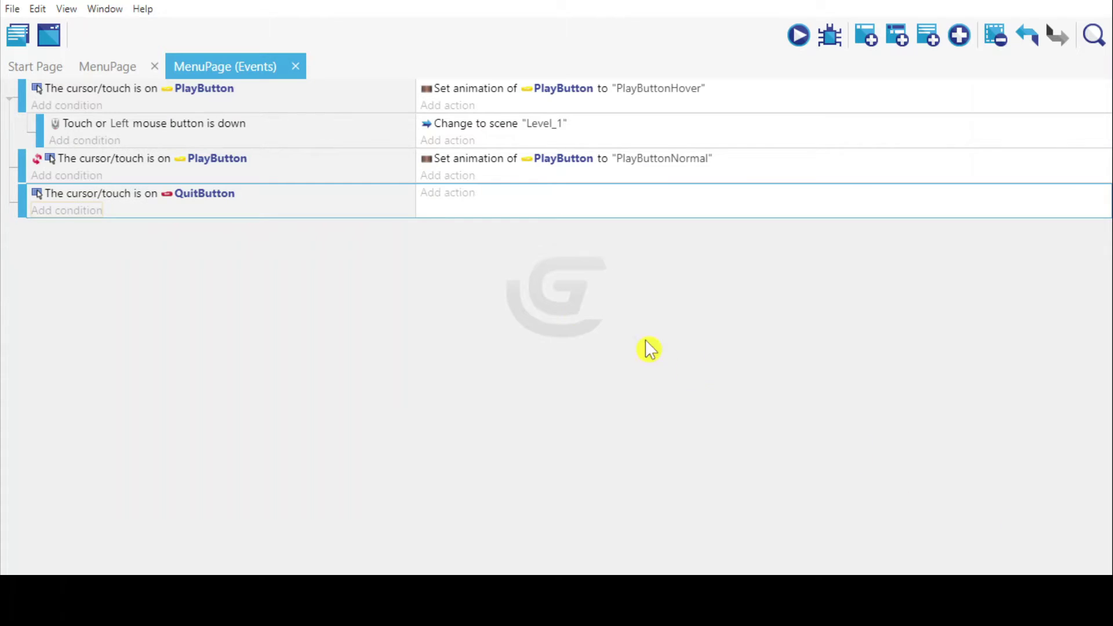
Add an action changing QuitButton's animation to QuitButtonHover
click(450, 194)
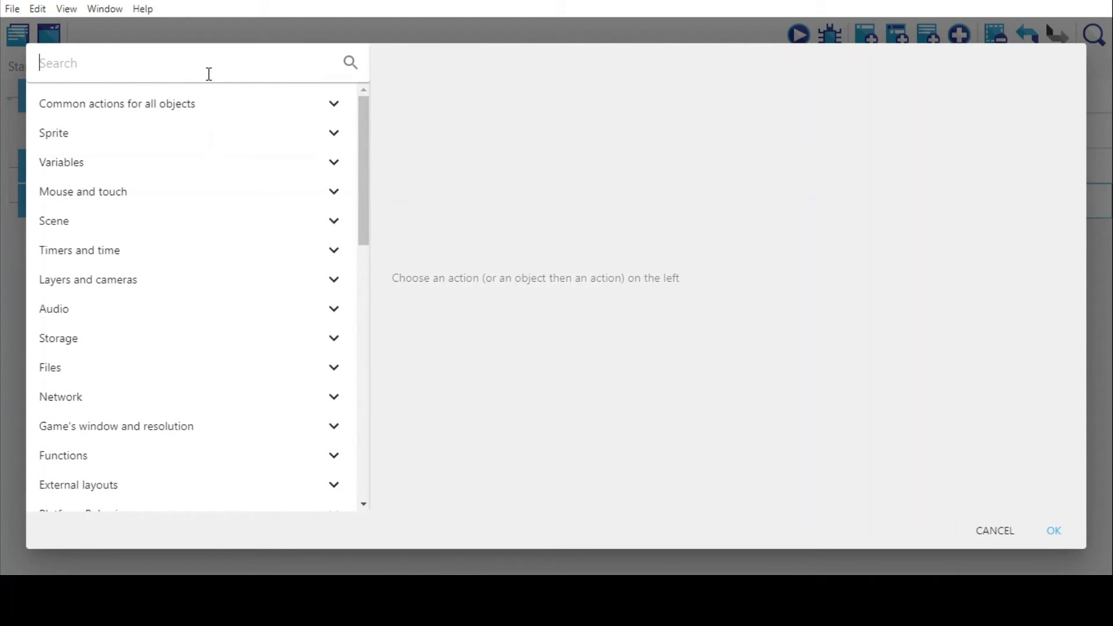
text(chan)
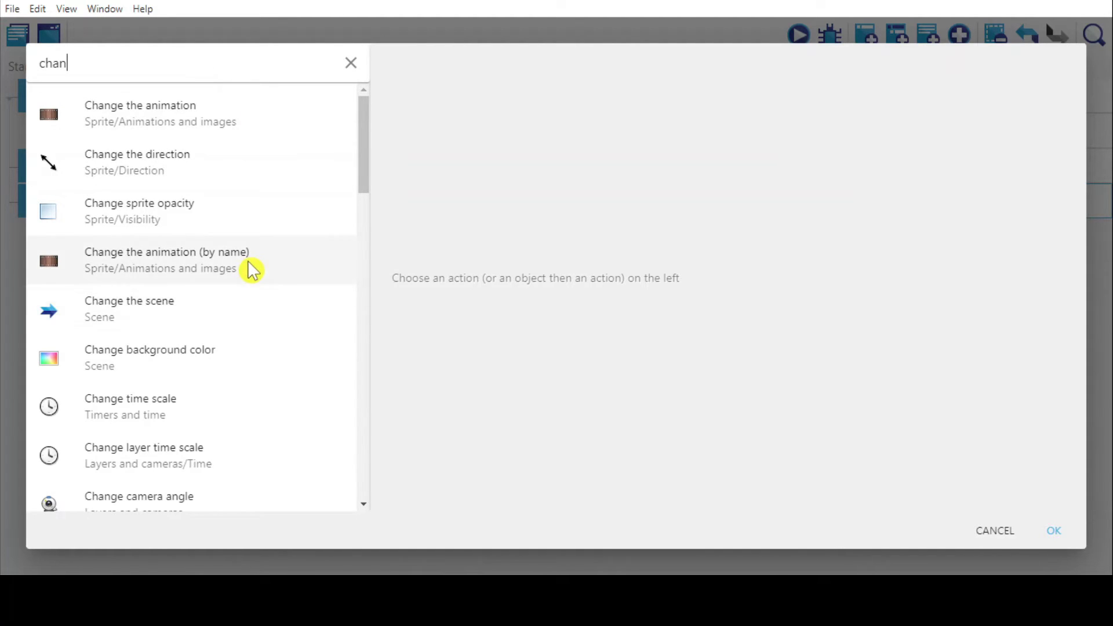
click(248, 259)
click(505, 115)
click(505, 235)
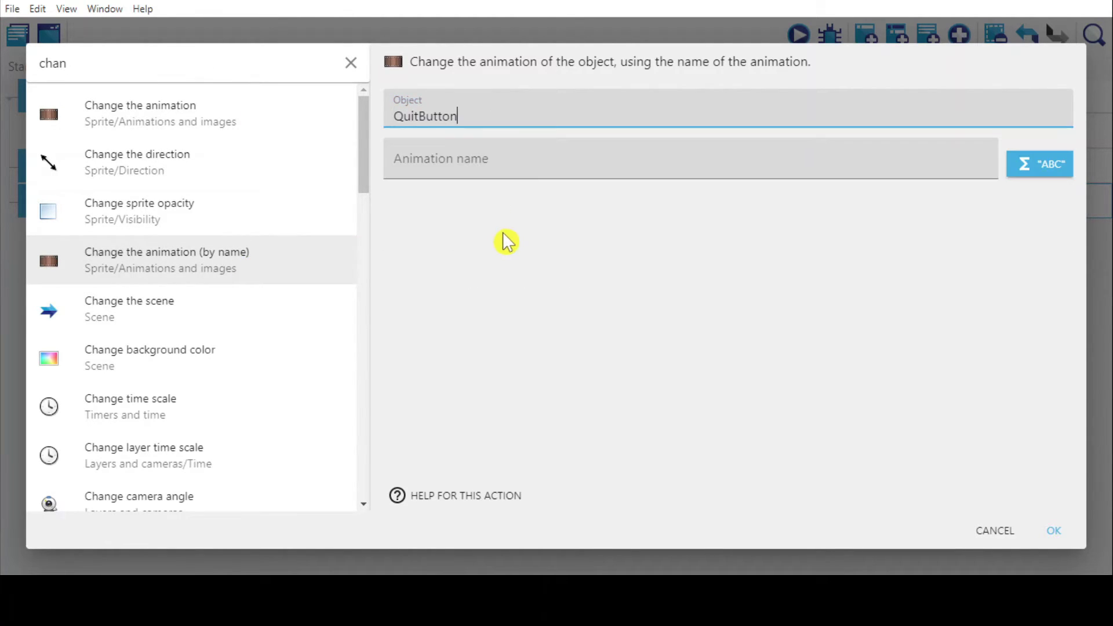
click(490, 163)
text(Quti)
key(BackSpace)
key(BackSpace)
text("")
key(Left)
text(Qu)
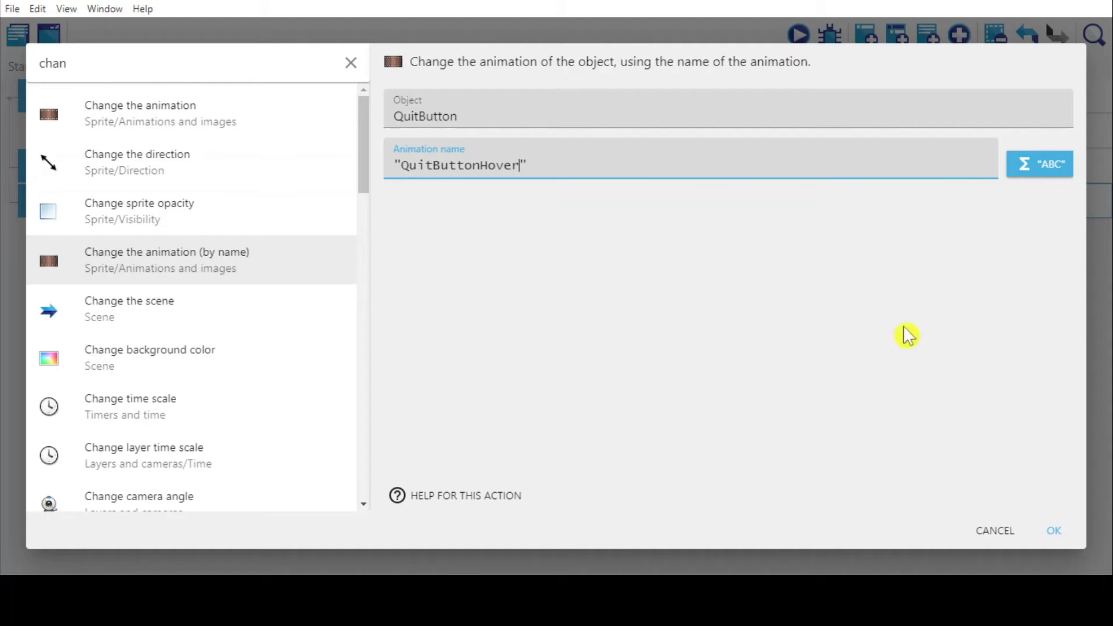
click(1053, 531)
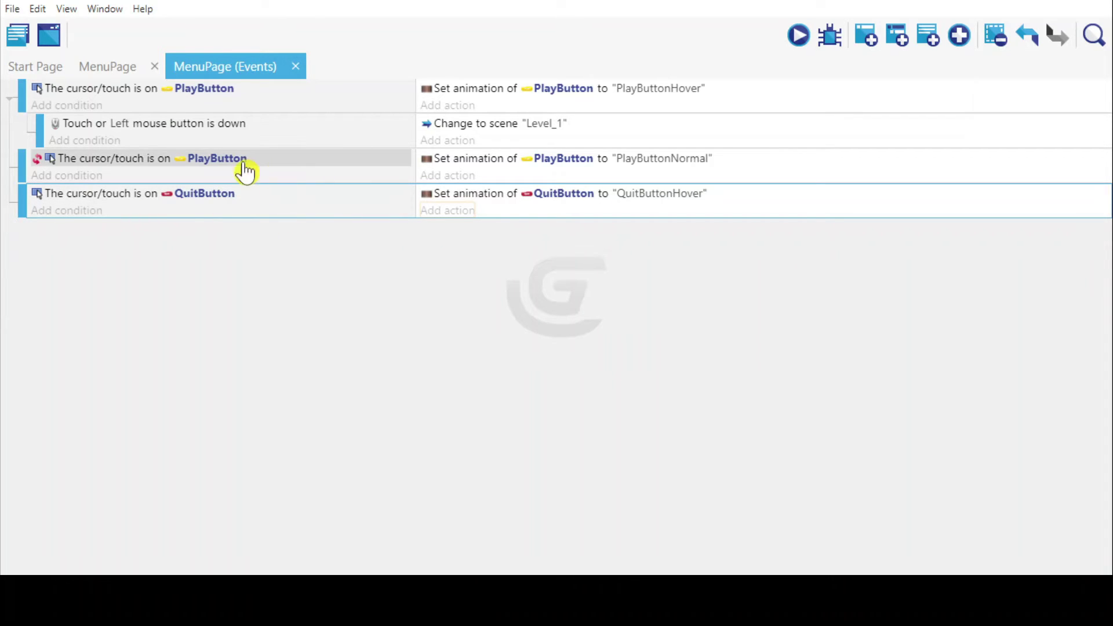
Nest a new sub-event under the QuitButton event and paste the click-to-change-scene event into it
click(867, 36)
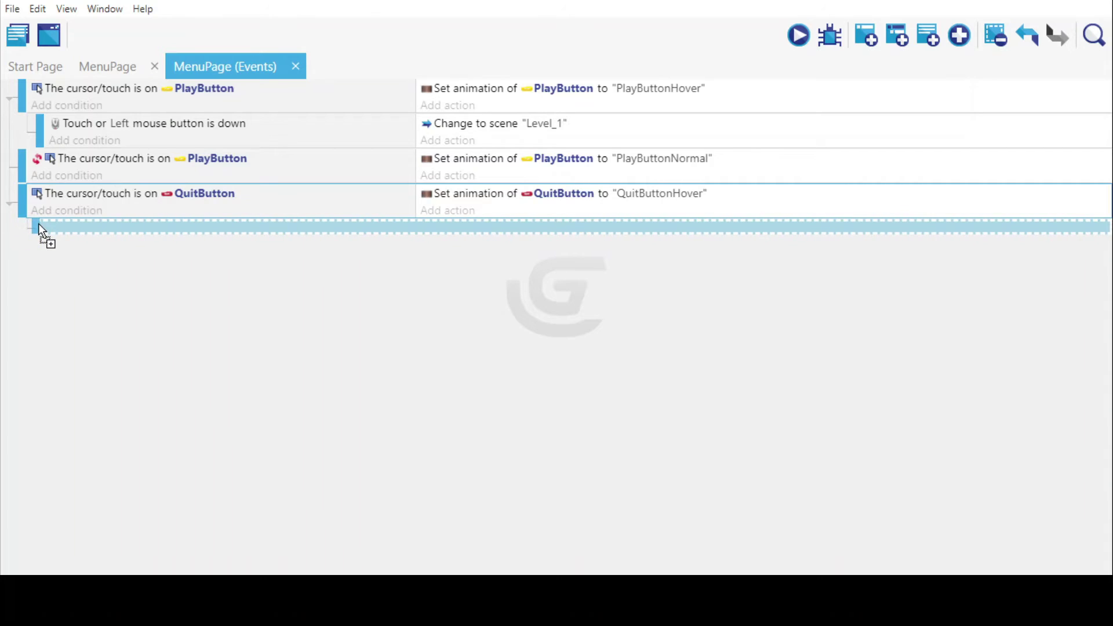
drag(27, 226, 52, 217)
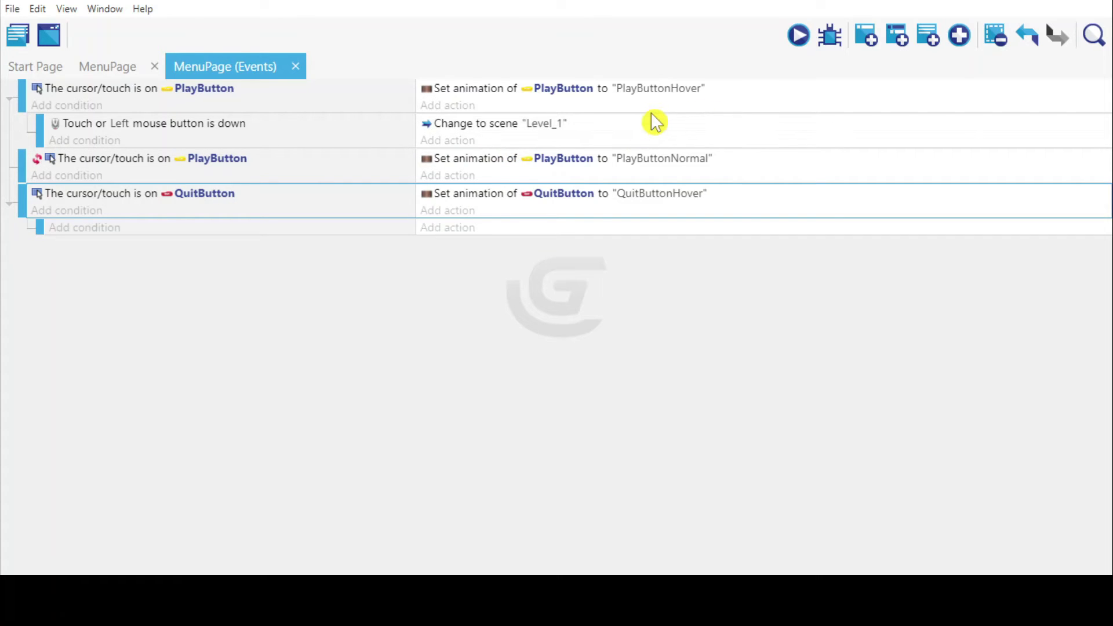
right_click(366, 139)
click(392, 179)
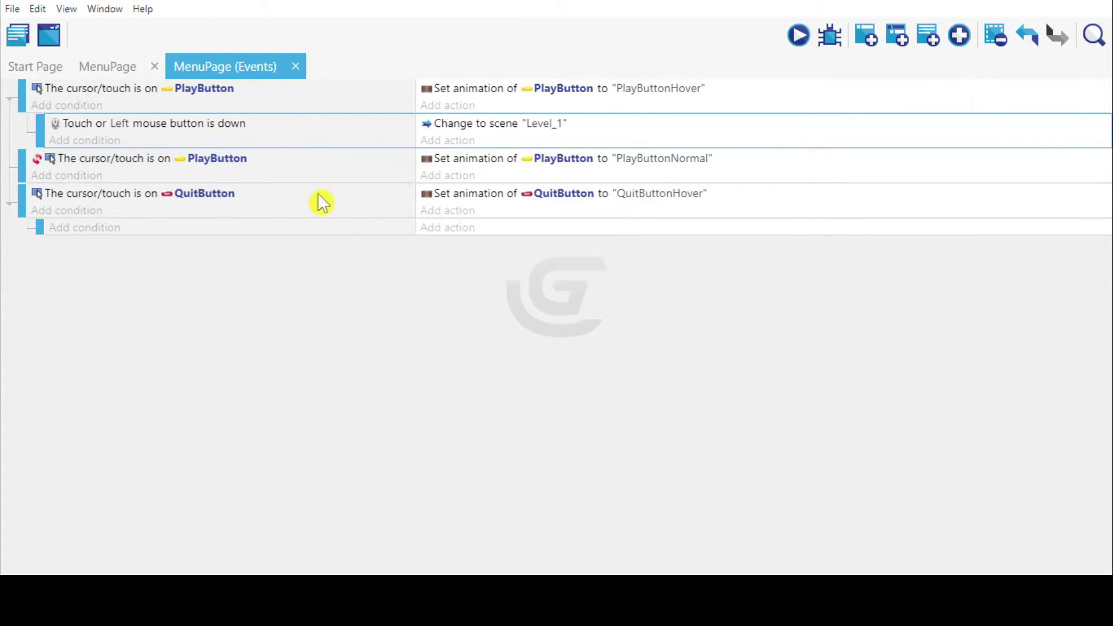
click(129, 230)
right_click(141, 231)
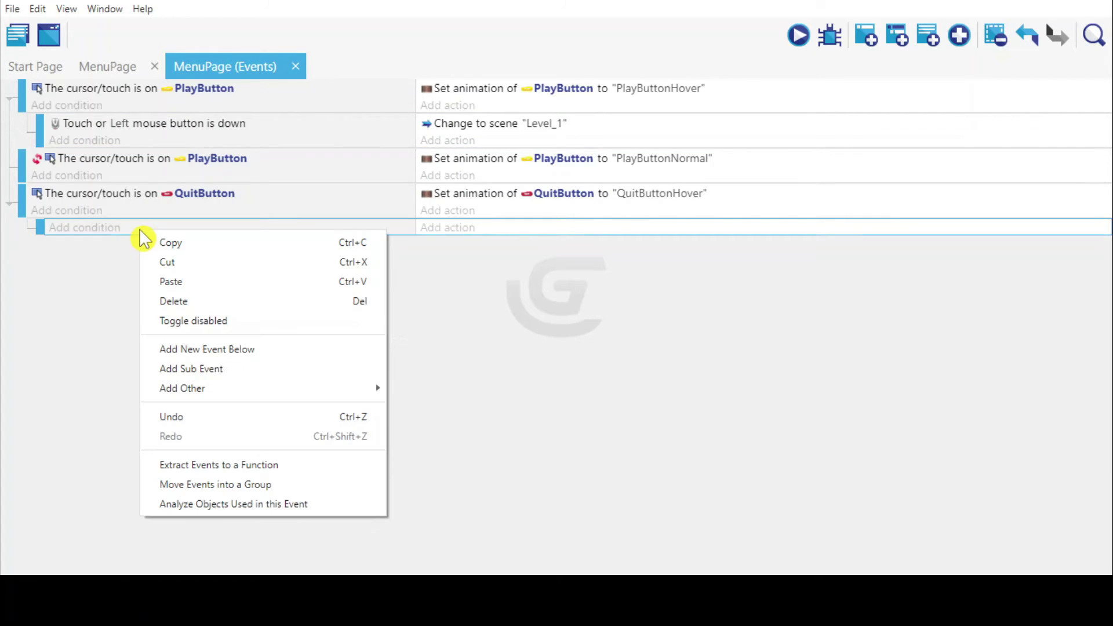
click(217, 283)
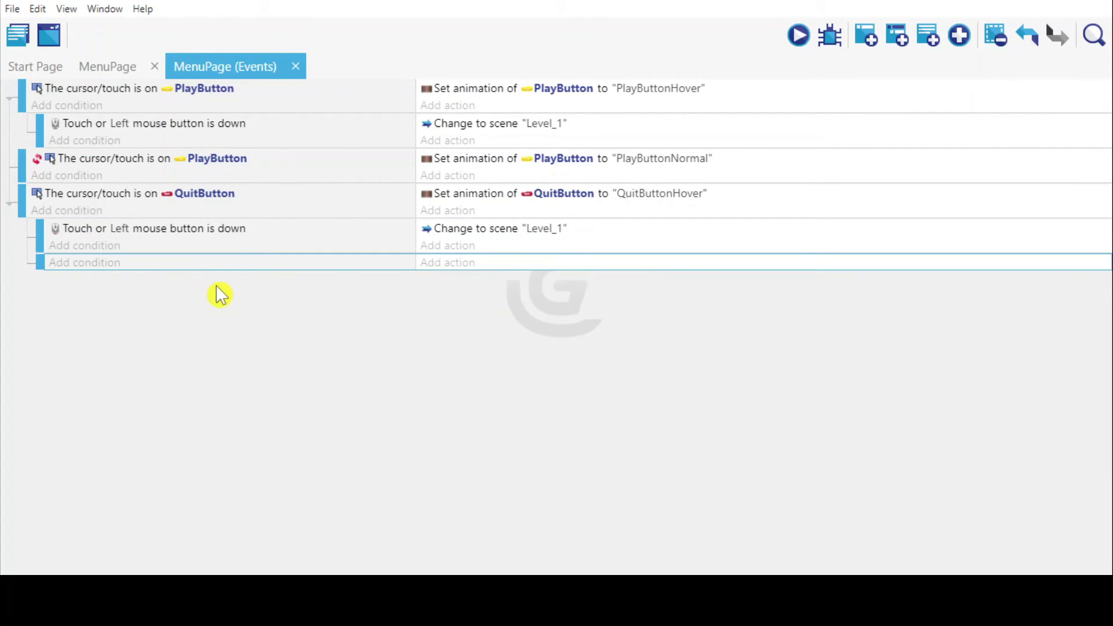
Replace the pasted scene-change action with 'Quit the game'
click(488, 231)
double_click(488, 230)
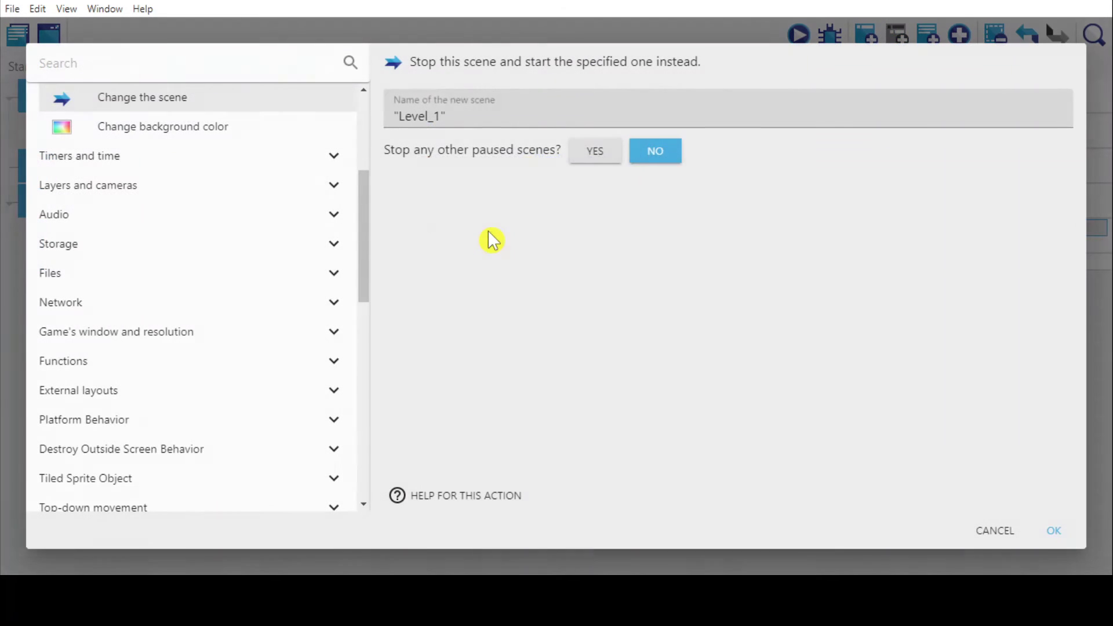
click(212, 69)
text(quit)
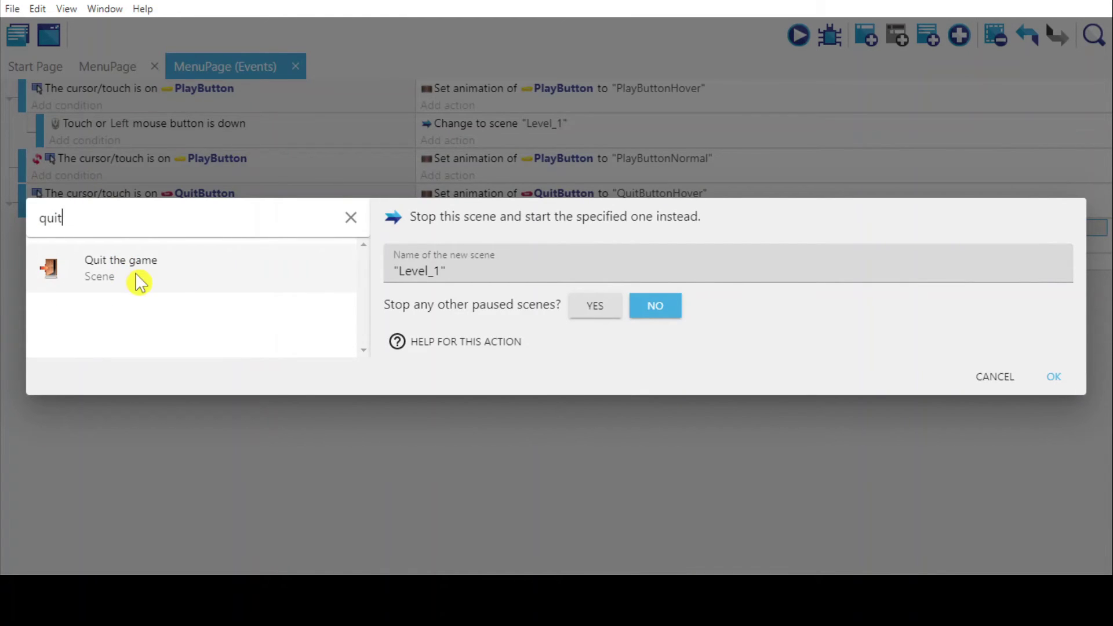
click(130, 270)
click(1055, 349)
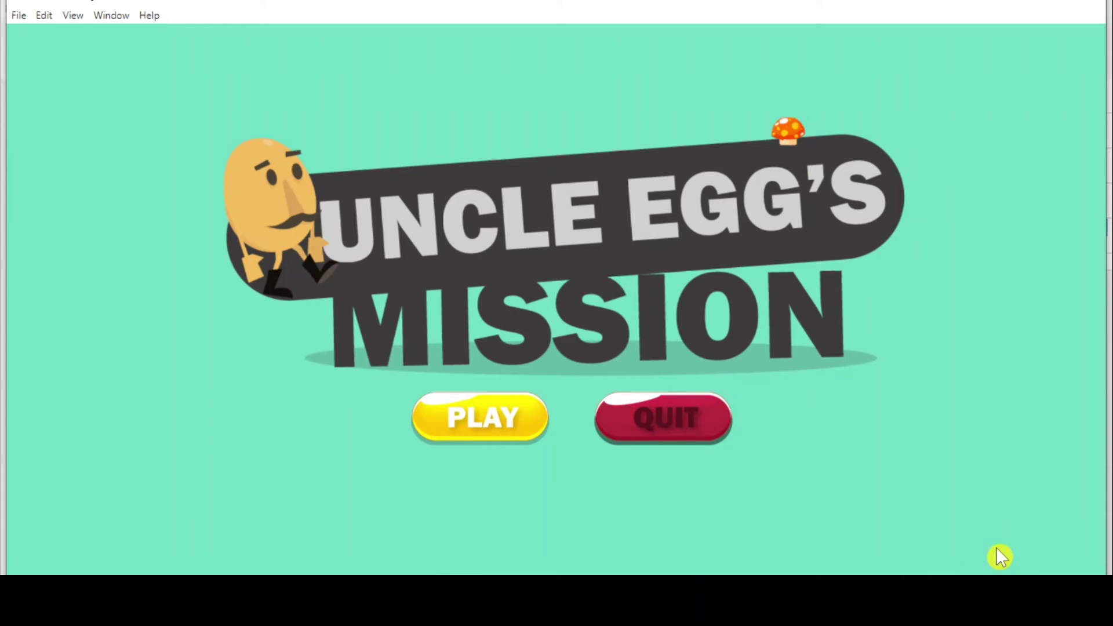
Test QUIT in the preview, then copy the QuitButton cursor condition into a new top-level event
click(656, 427)
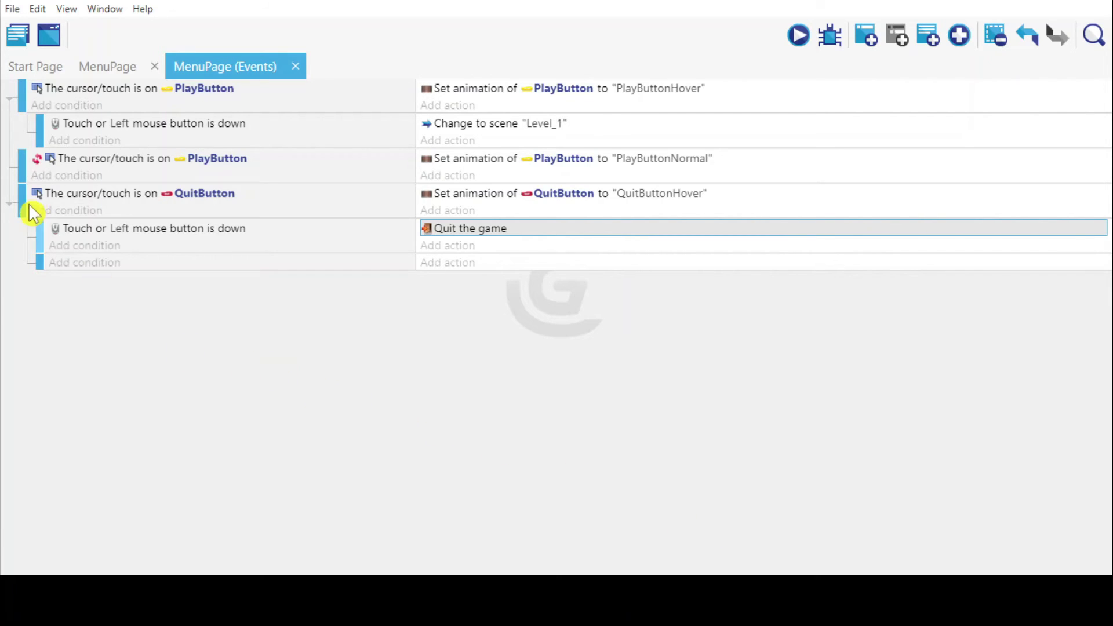
click(344, 202)
right_click(345, 208)
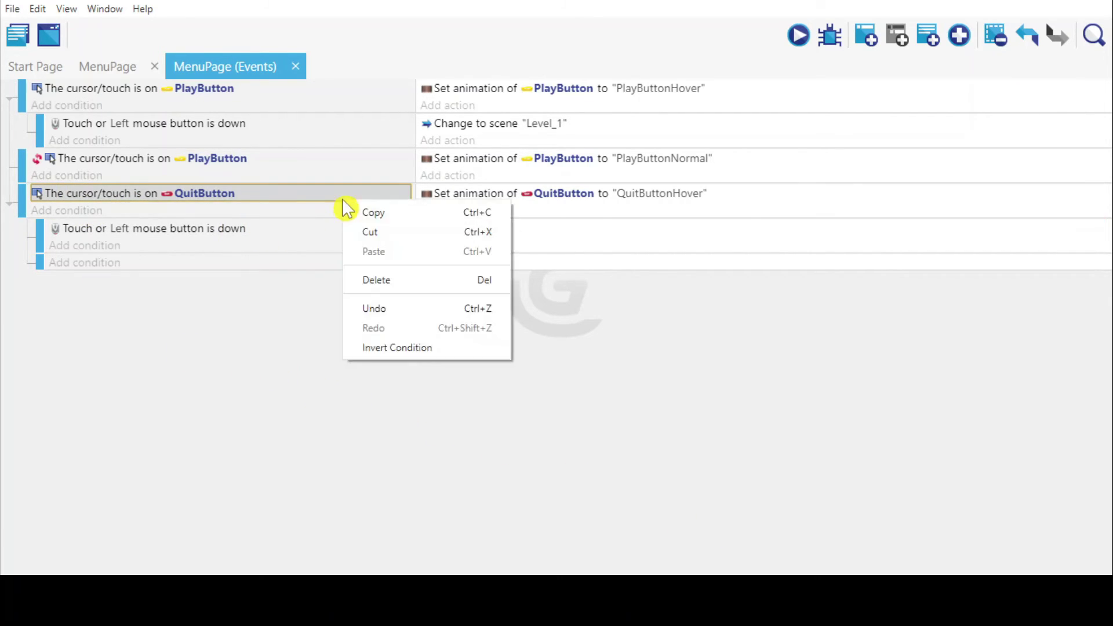
click(374, 212)
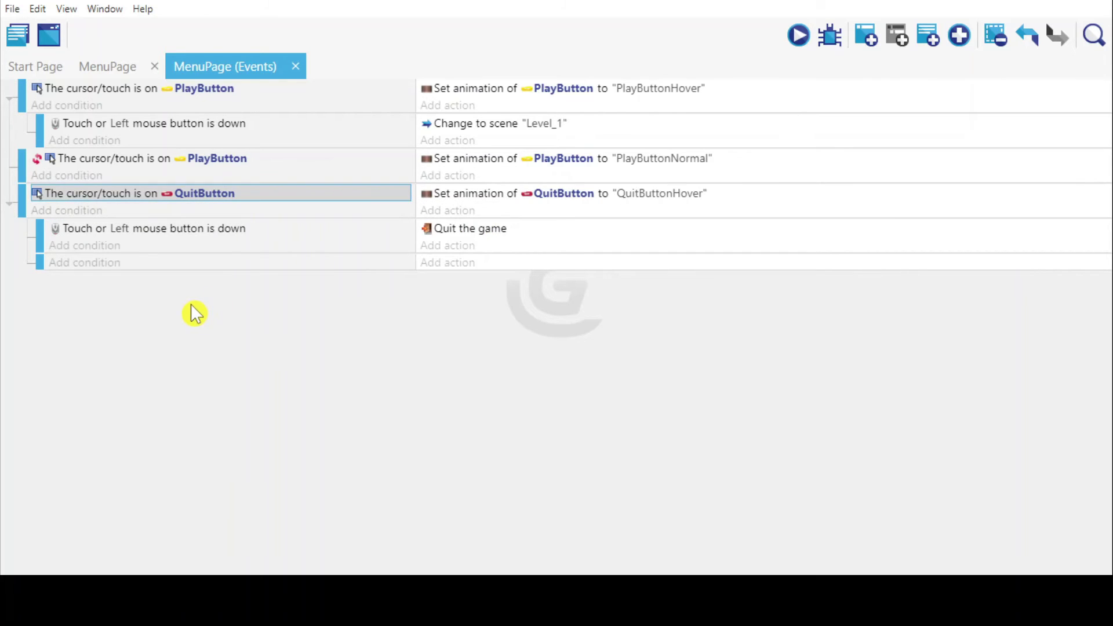
click(157, 263)
drag(52, 266, 21, 270)
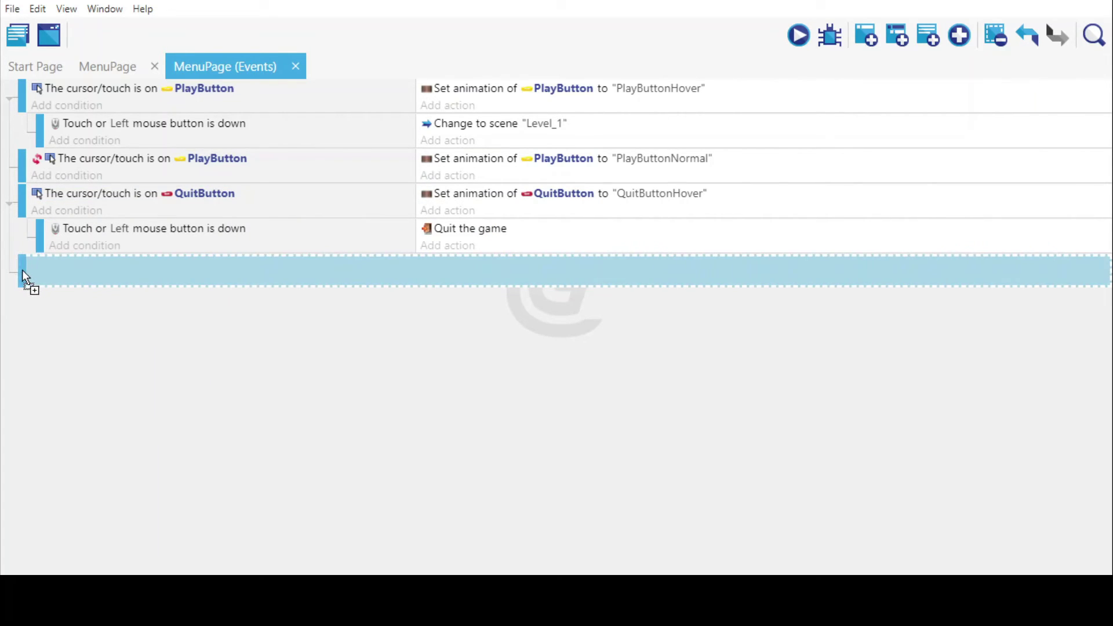
Undo an accidental duplicate paste of the event
right_click(731, 208)
click(755, 218)
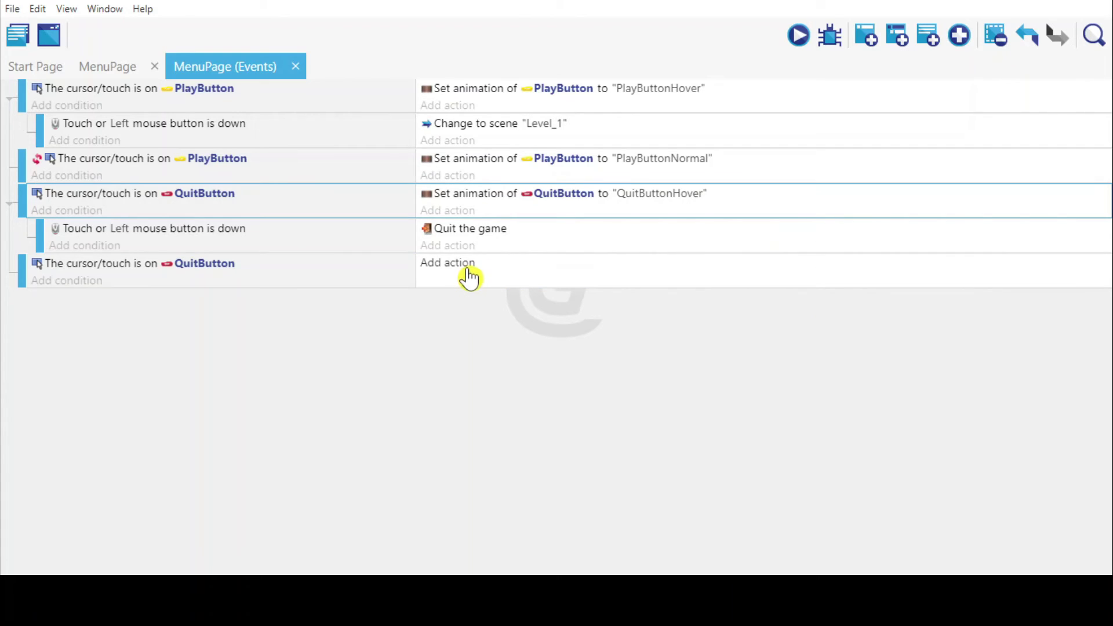
right_click(488, 263)
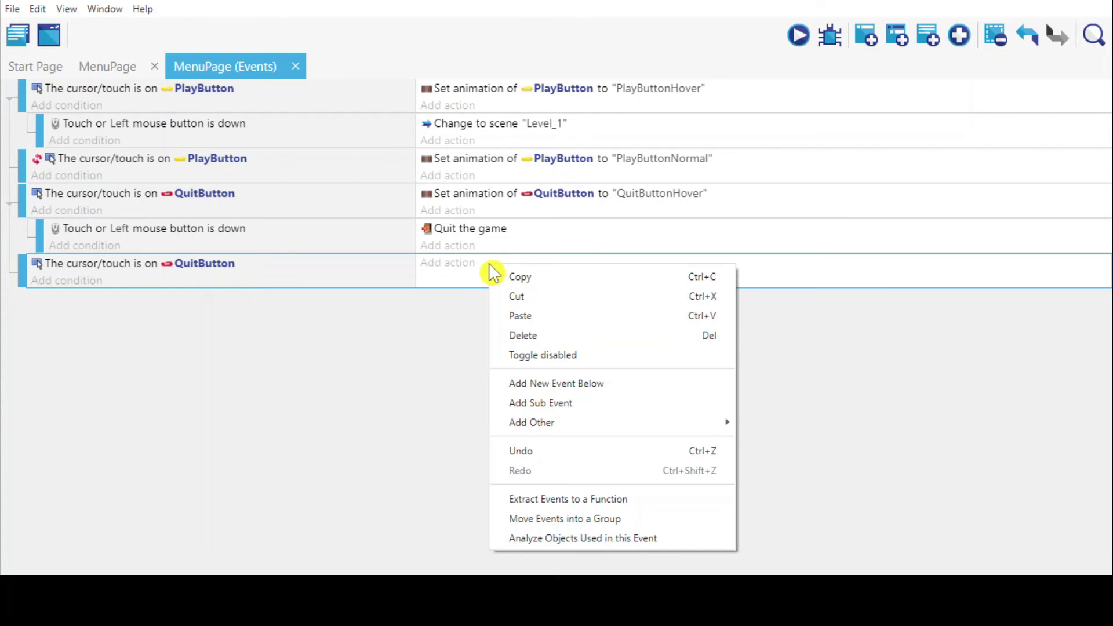
click(529, 317)
key(ctrl+z)
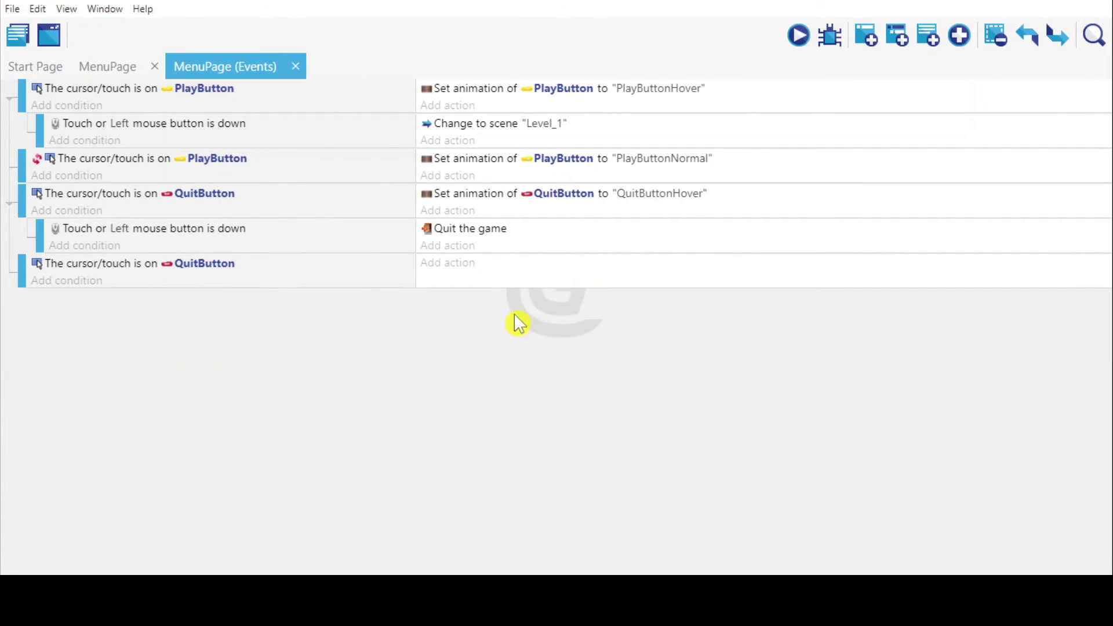
Add a change-animation-by-name action on QuitButton and start entering its animation name
click(452, 263)
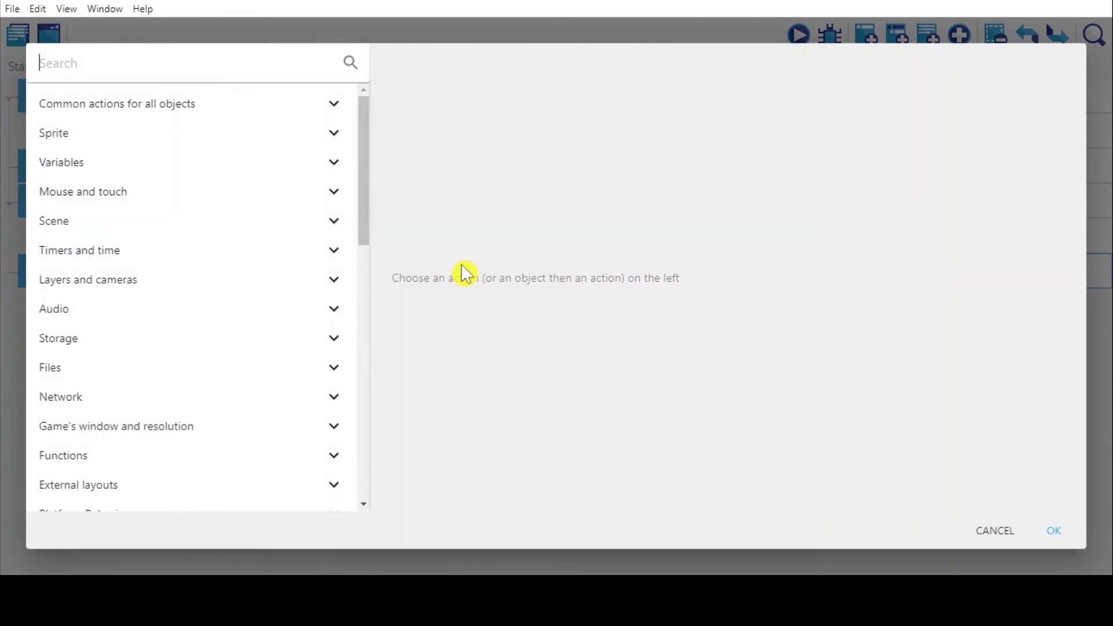
text(set)
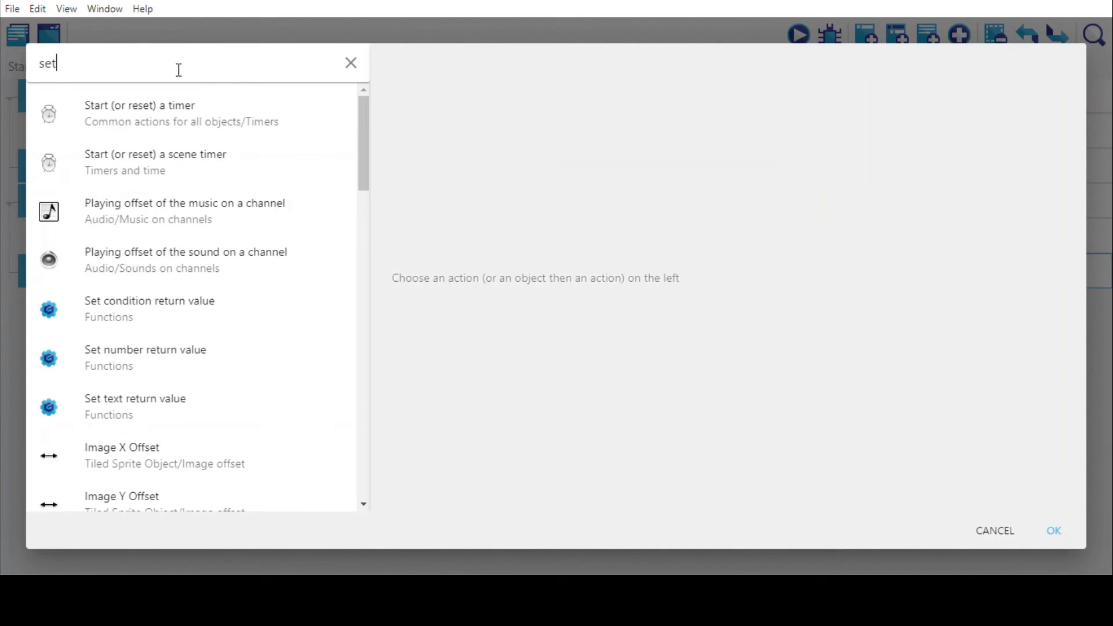
text( ani)
key(BackSpace)
key(BackSpace)
key(BackSpace)
key(BackSpace)
key(BackSpace)
text(change)
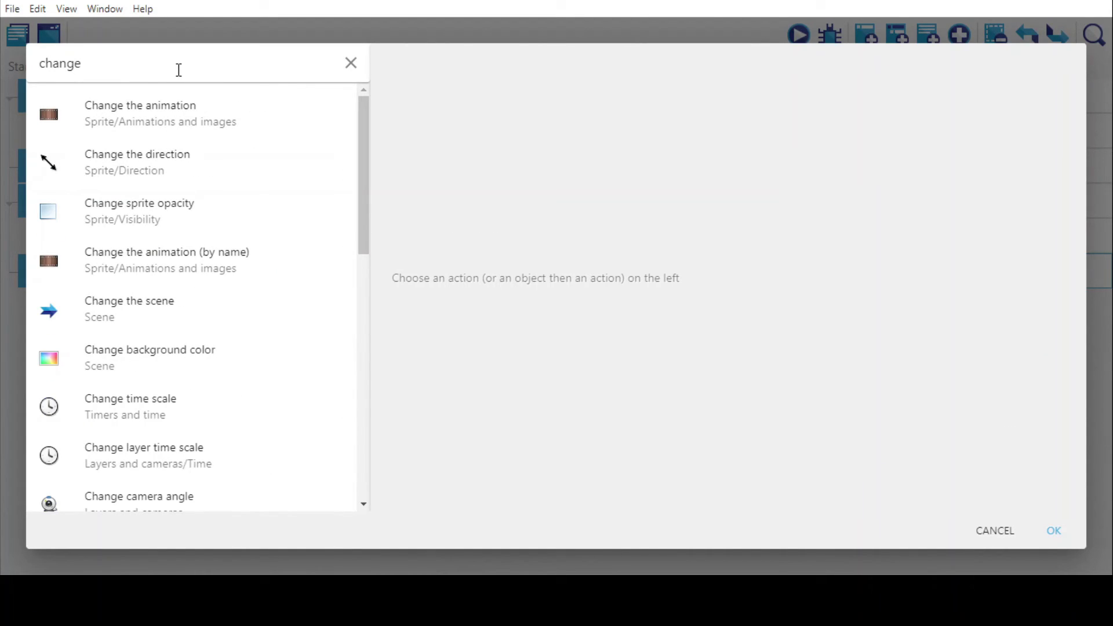
click(218, 244)
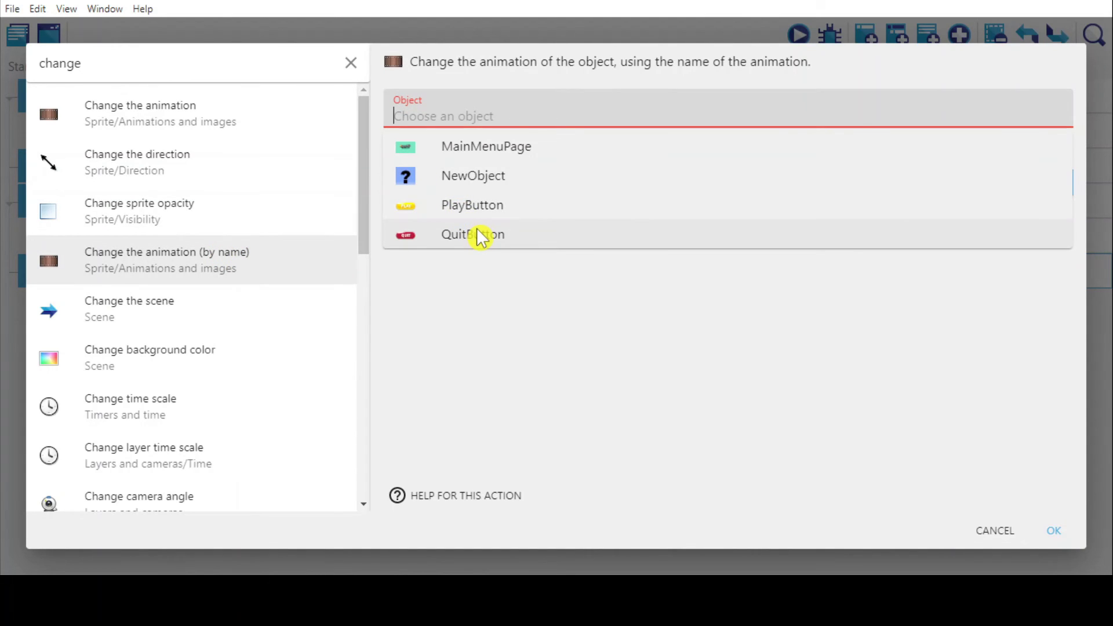
click(477, 235)
click(448, 162)
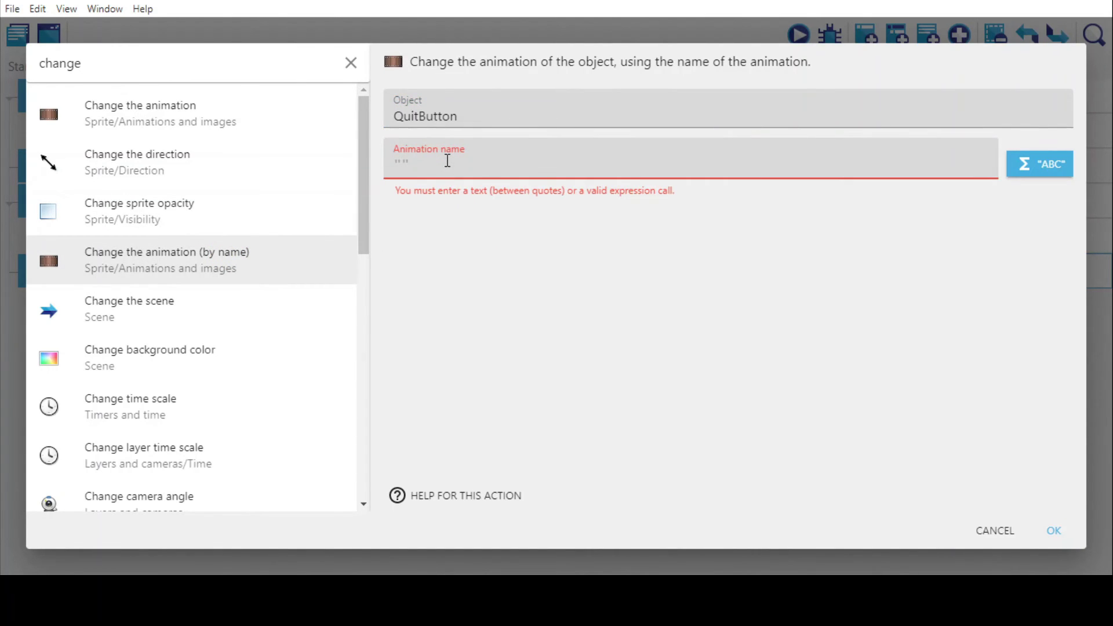
text("")
key(Left)
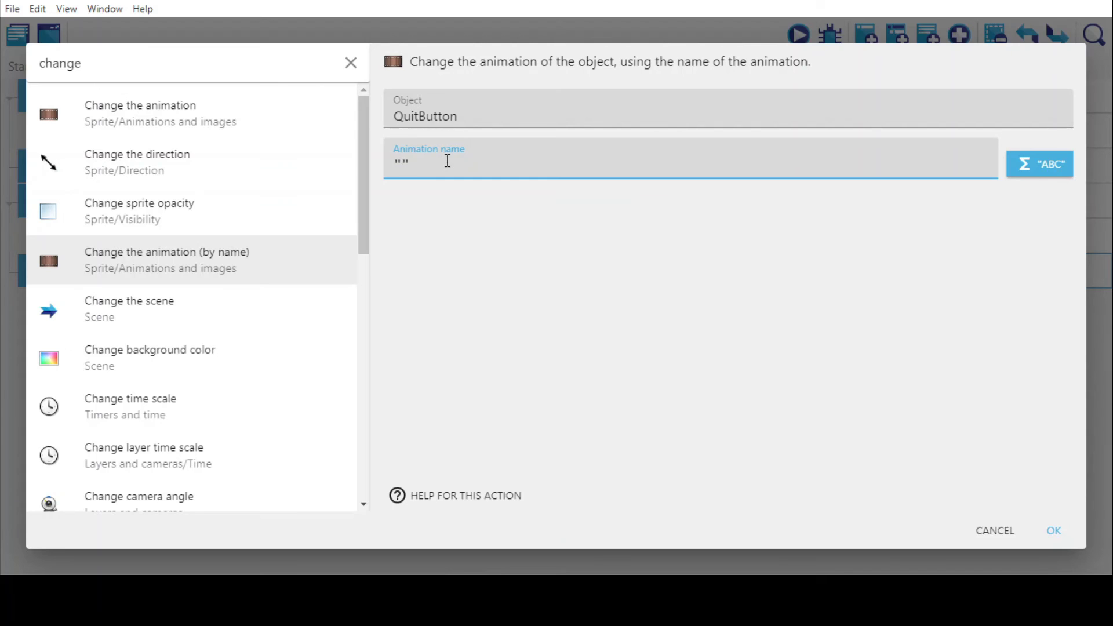
text(But)
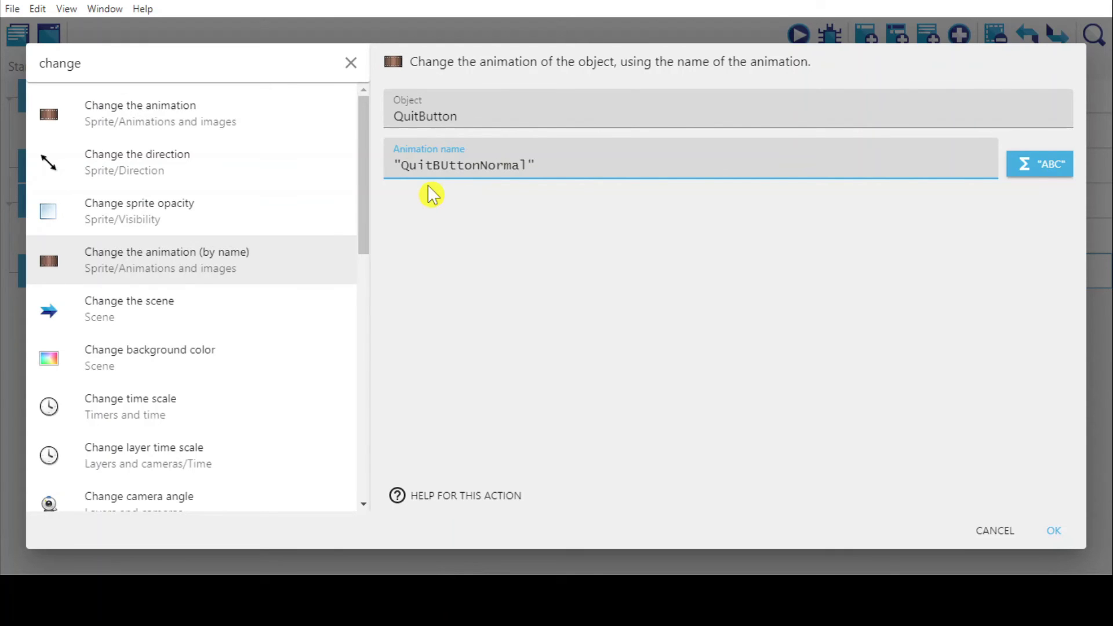
Confirm the QuitBUttonNormal action and run a quick preview of the menu
click(1050, 527)
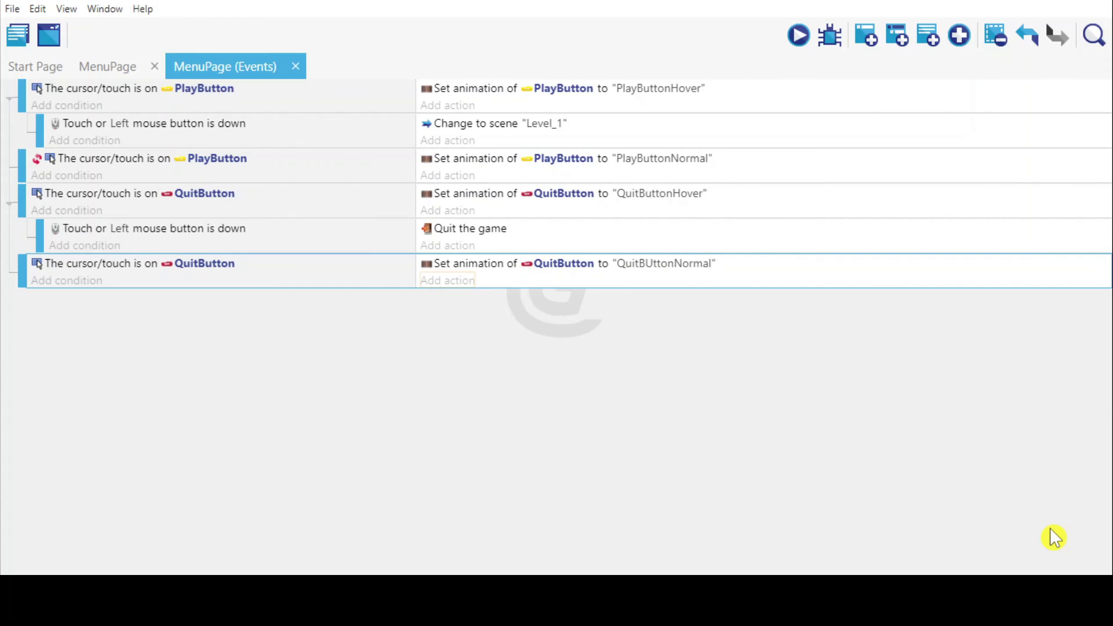
click(798, 35)
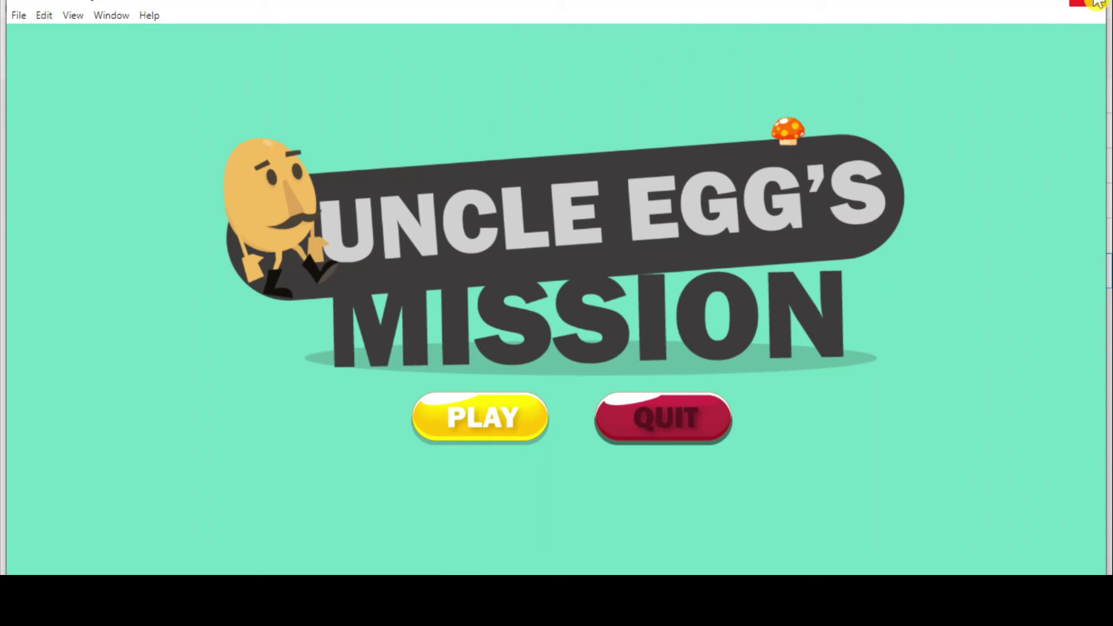
click(663, 419)
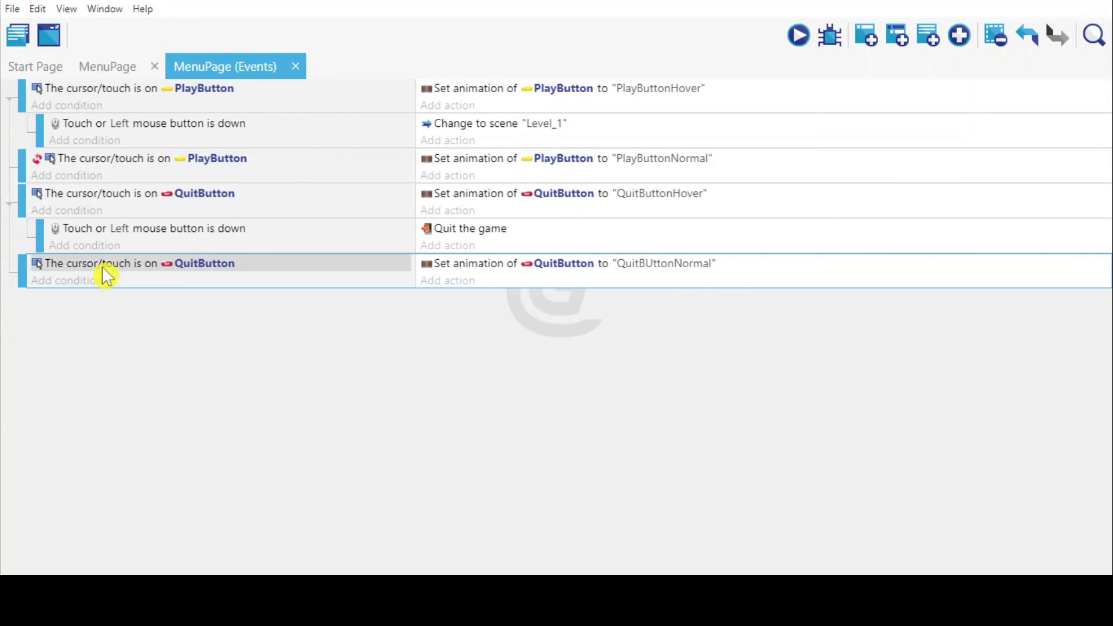
Invert the last QuitButton condition so it applies when not hovering
click(272, 266)
double_click(275, 272)
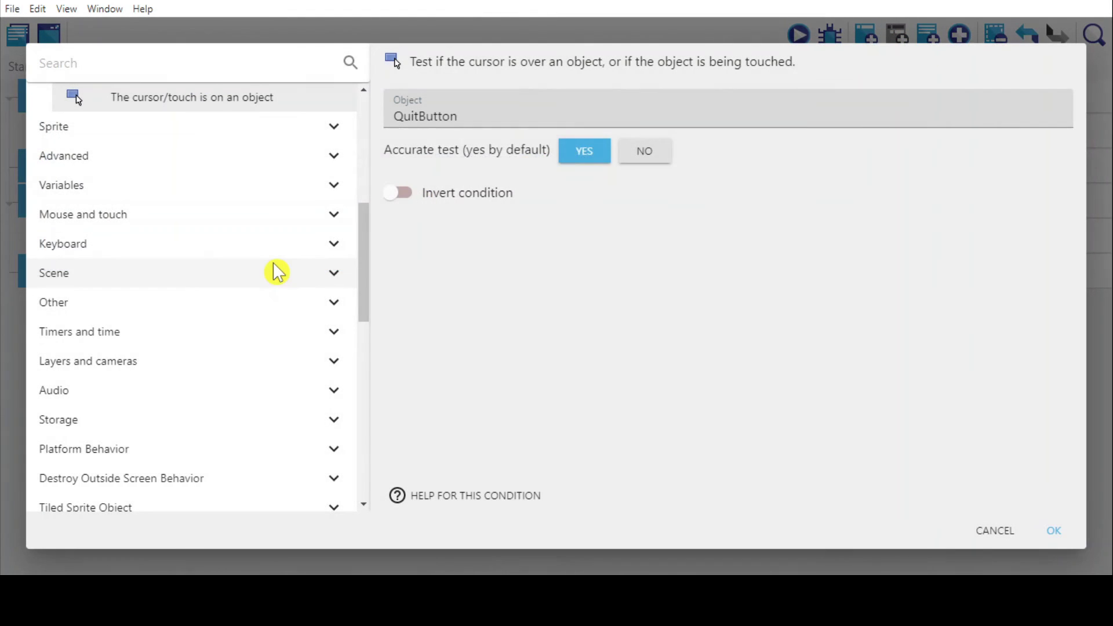
click(405, 193)
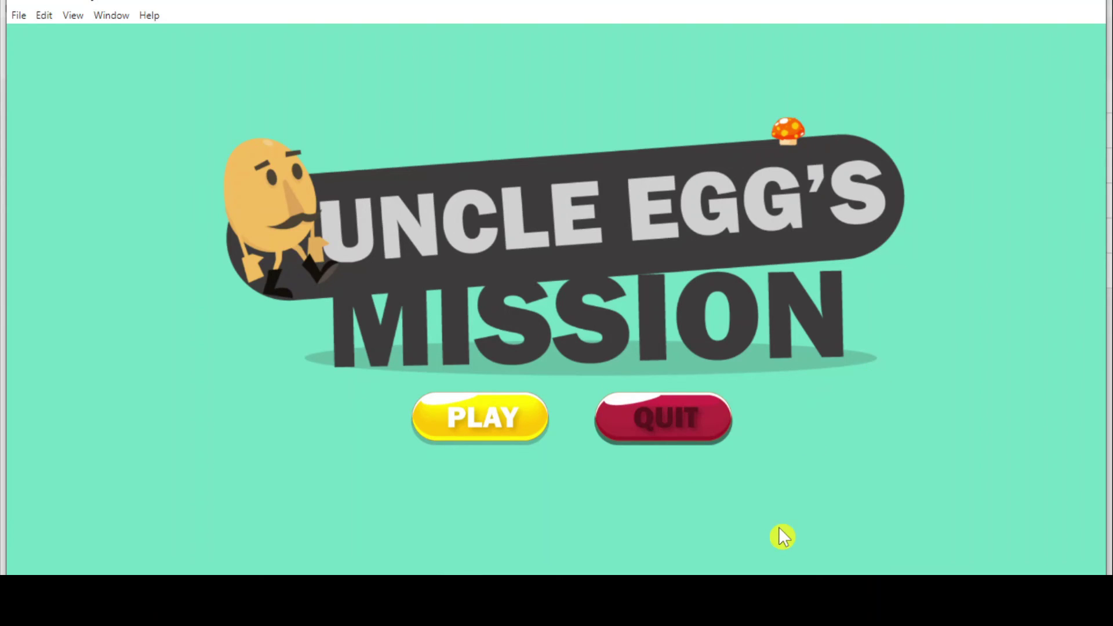
click(1093, 8)
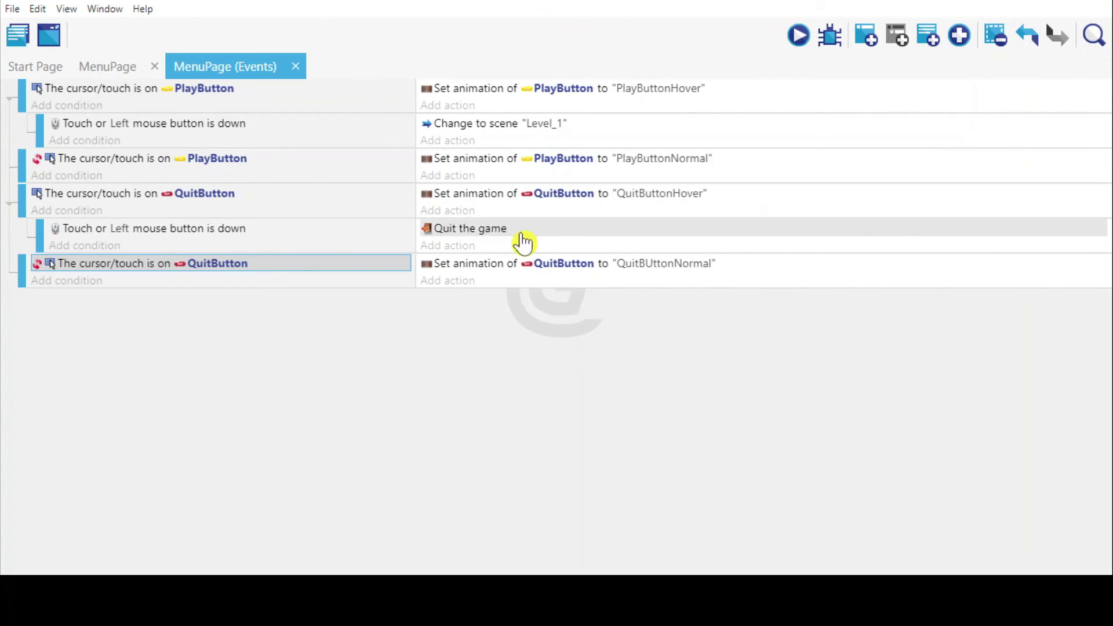
Correct the misspelled animation name to QuitButtonNormal
double_click(651, 267)
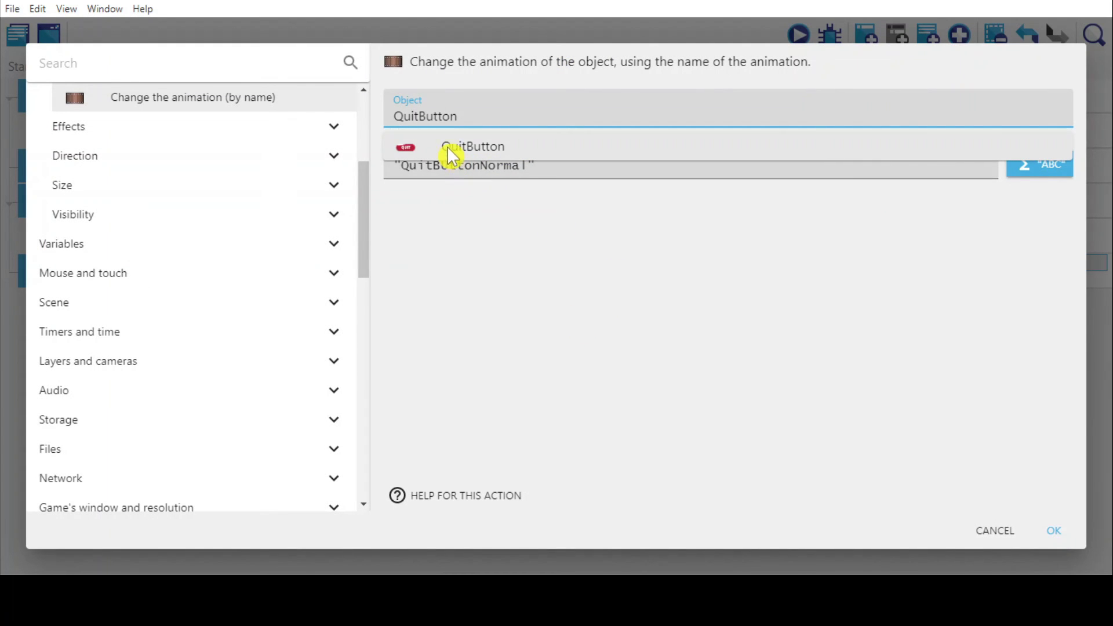
click(444, 165)
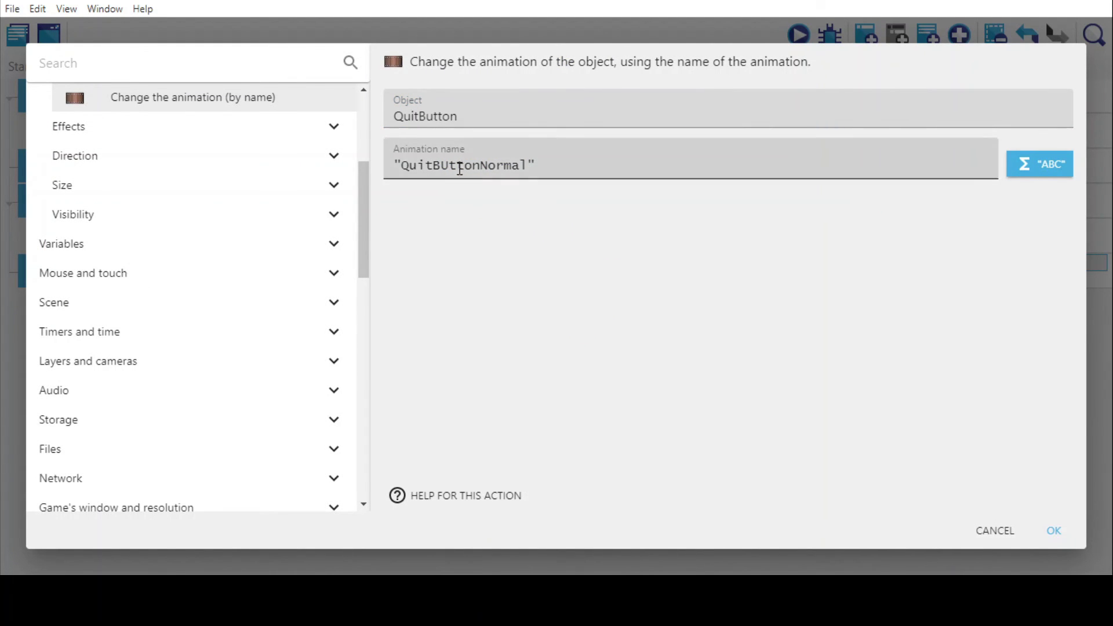
key(BackSpace)
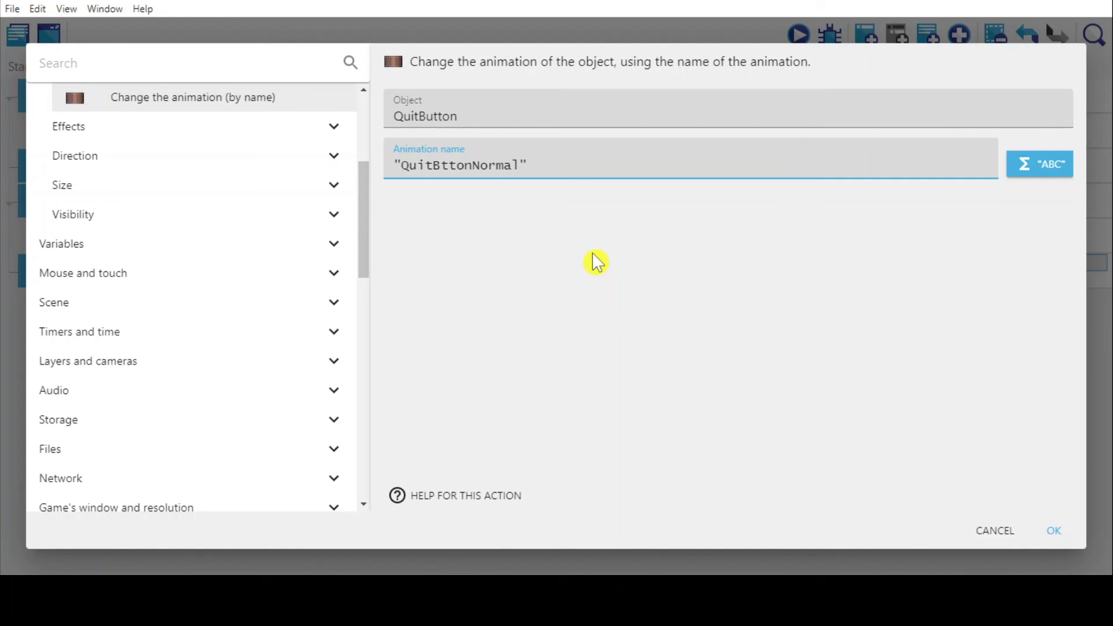
click(691, 158)
text(u)
Preview the game, start Level_1 via PLAY and run and jump to collect two mushrooms
click(1053, 532)
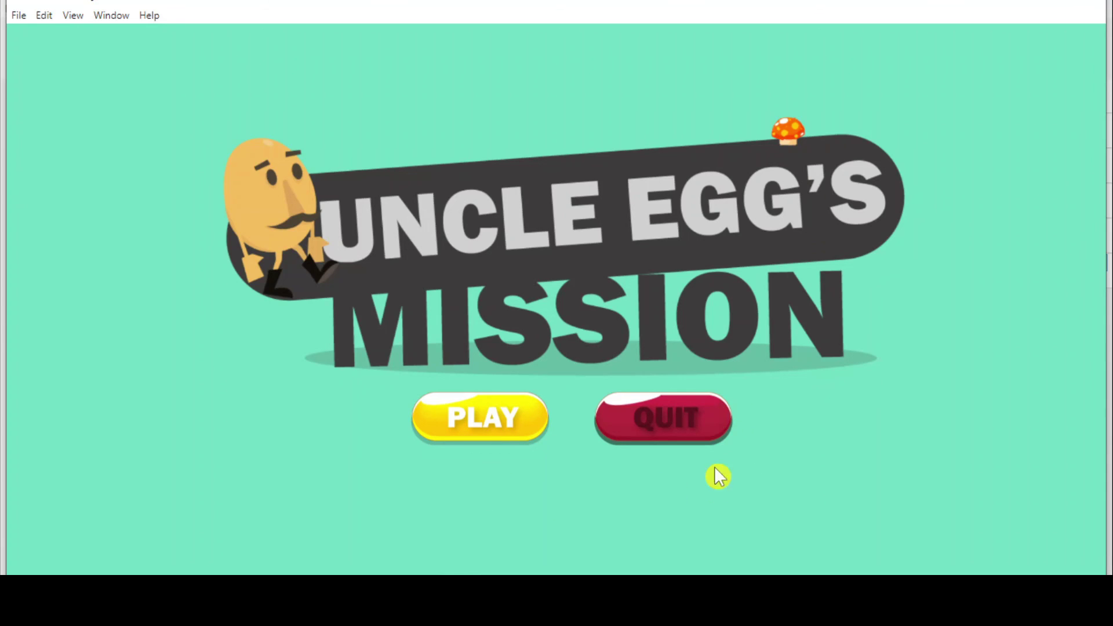
click(482, 419)
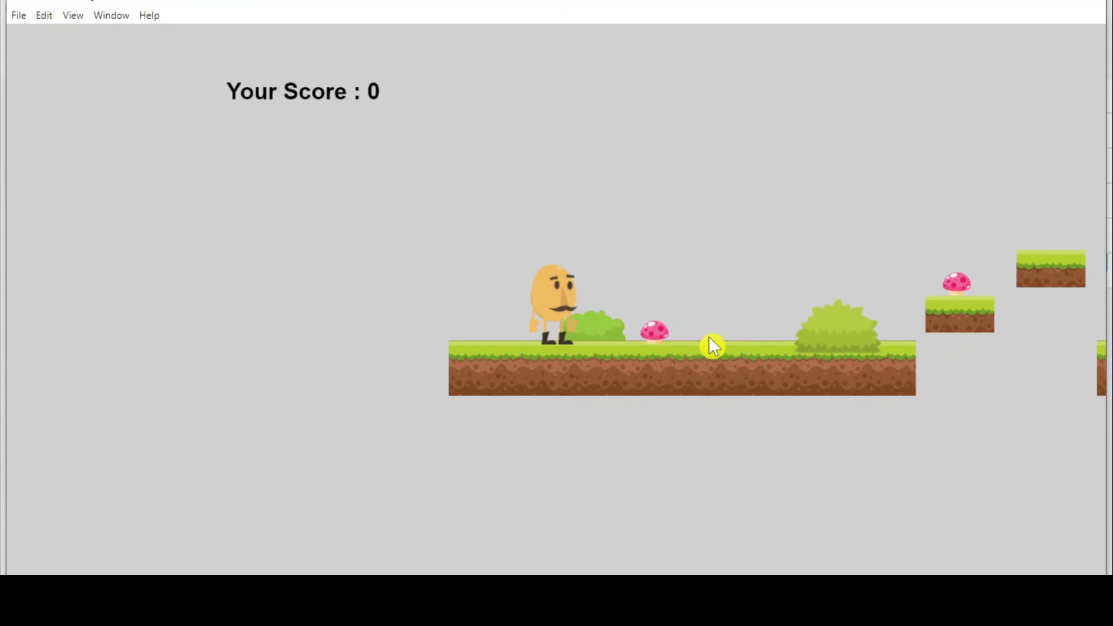
key(Right)
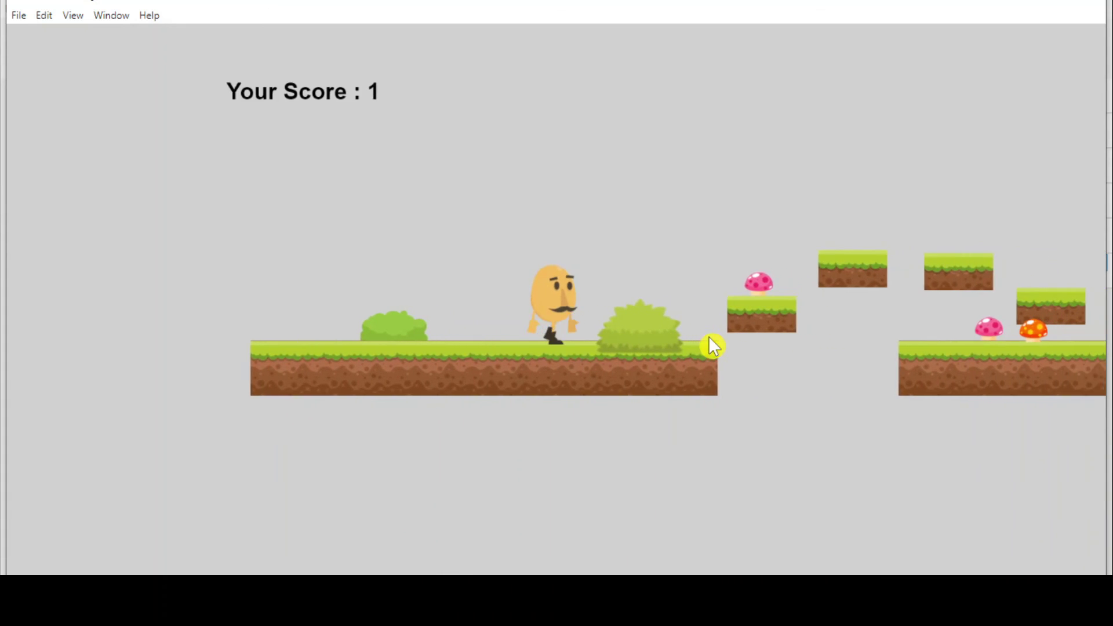
key(Right)
key(Up)
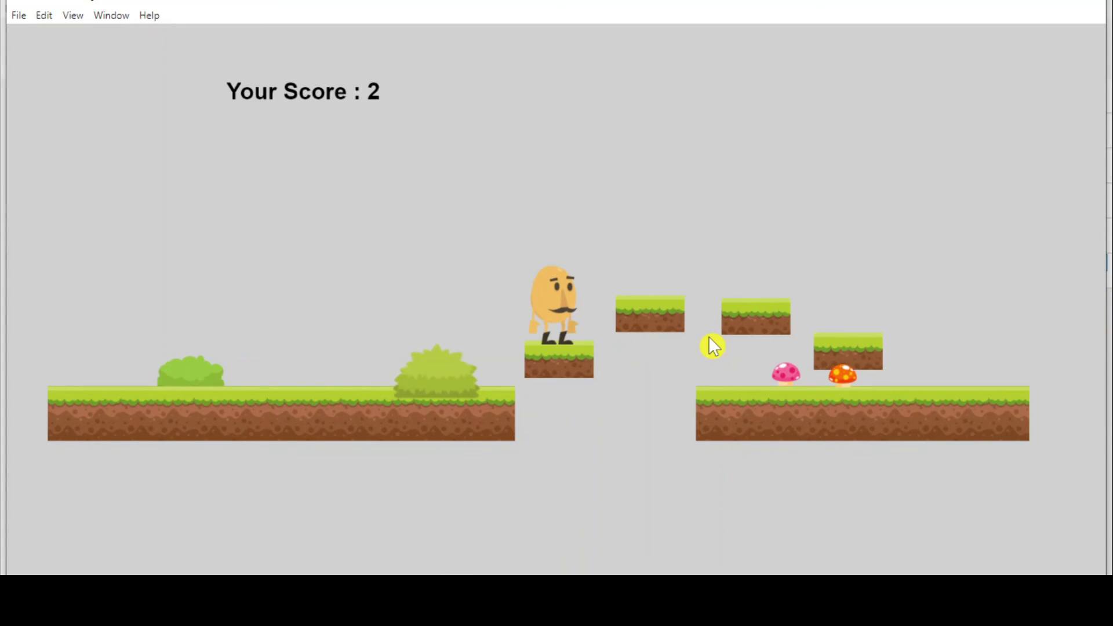